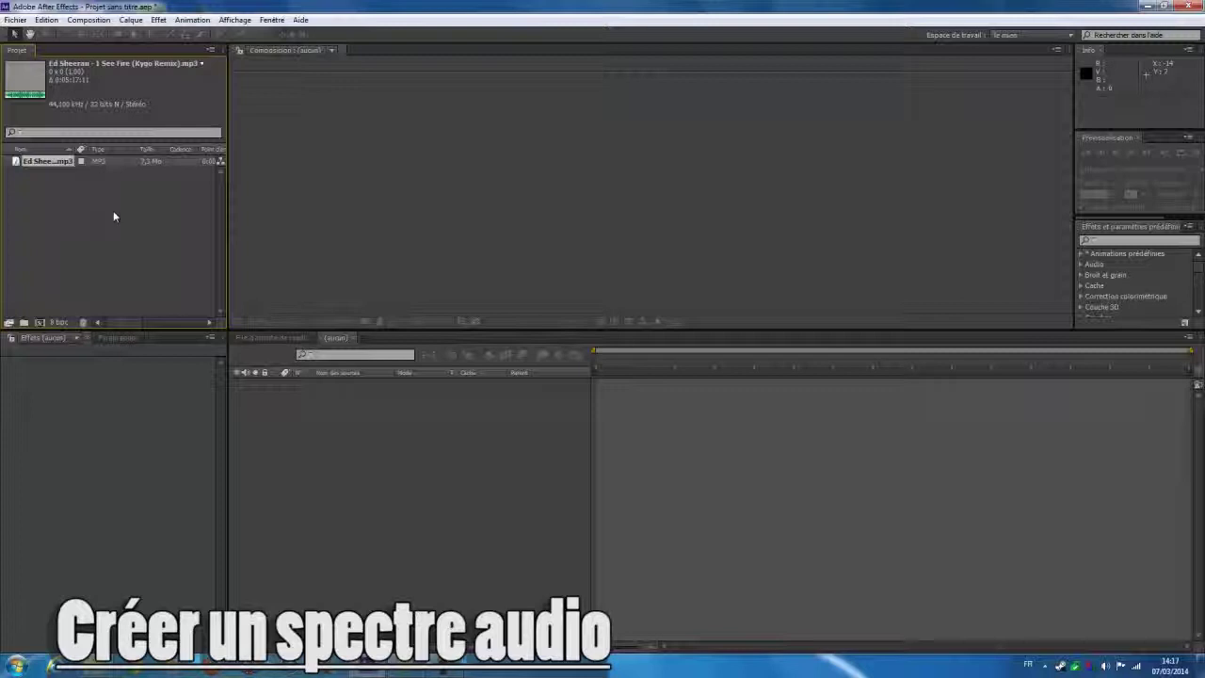
Step: Create a new composition from the imported Ed Sheeran - I See Fire (Kygo Remix) MP3
{"action": "left_click", "coordinate": [106, 206]}
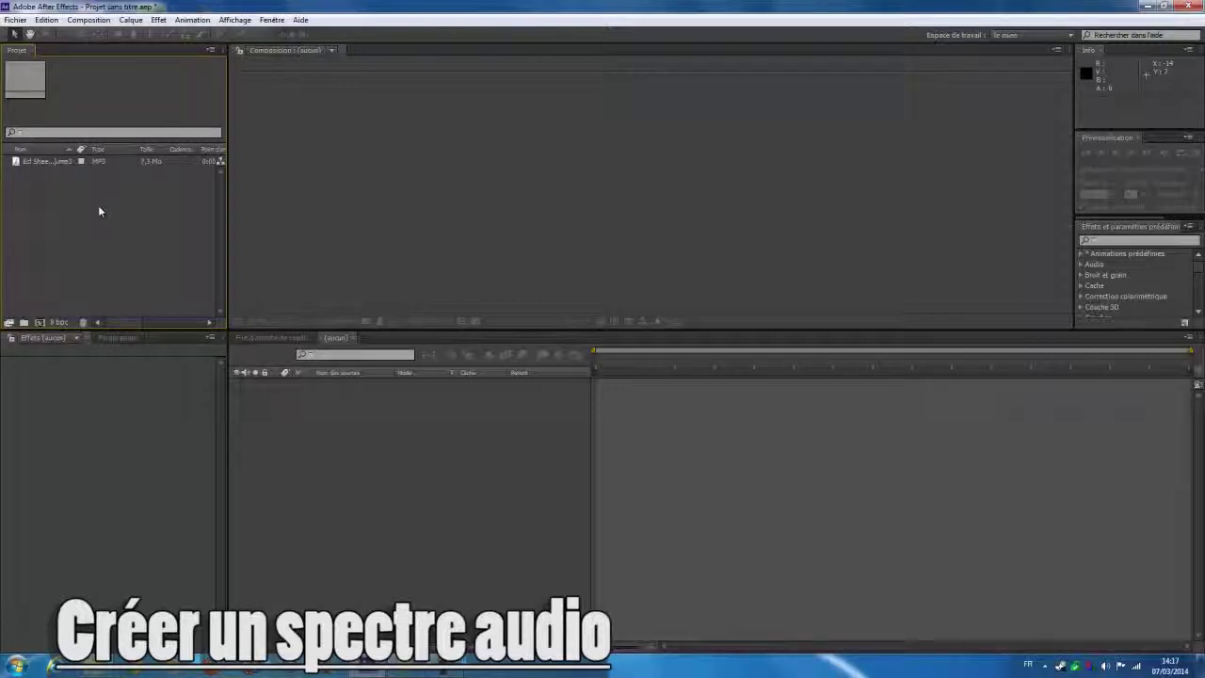
{"action": "left_click", "coordinate": [39, 163]}
{"action": "left_click_drag", "start_coordinate": [37, 324], "coordinate": [40, 324]}
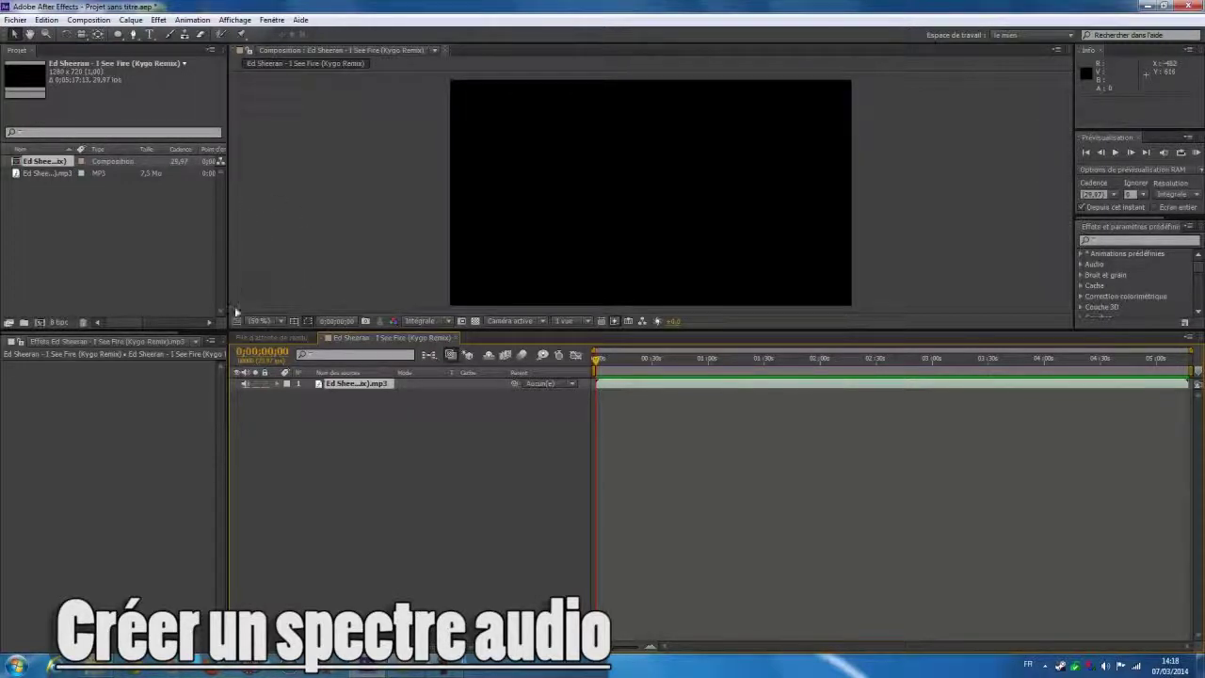
Step: Review the new composition's preset, size, frame rate and duration settings
{"action": "left_click", "coordinate": [88, 20]}
{"action": "left_click", "coordinate": [106, 54]}
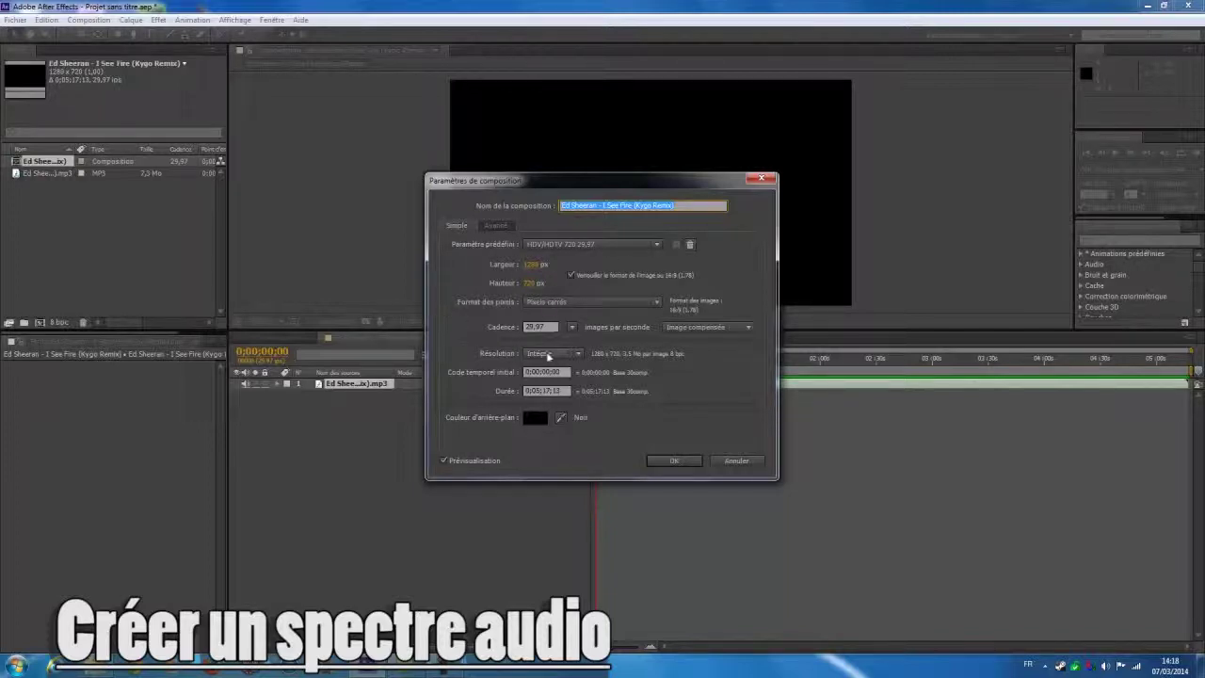
{"action": "left_click", "coordinate": [680, 459]}
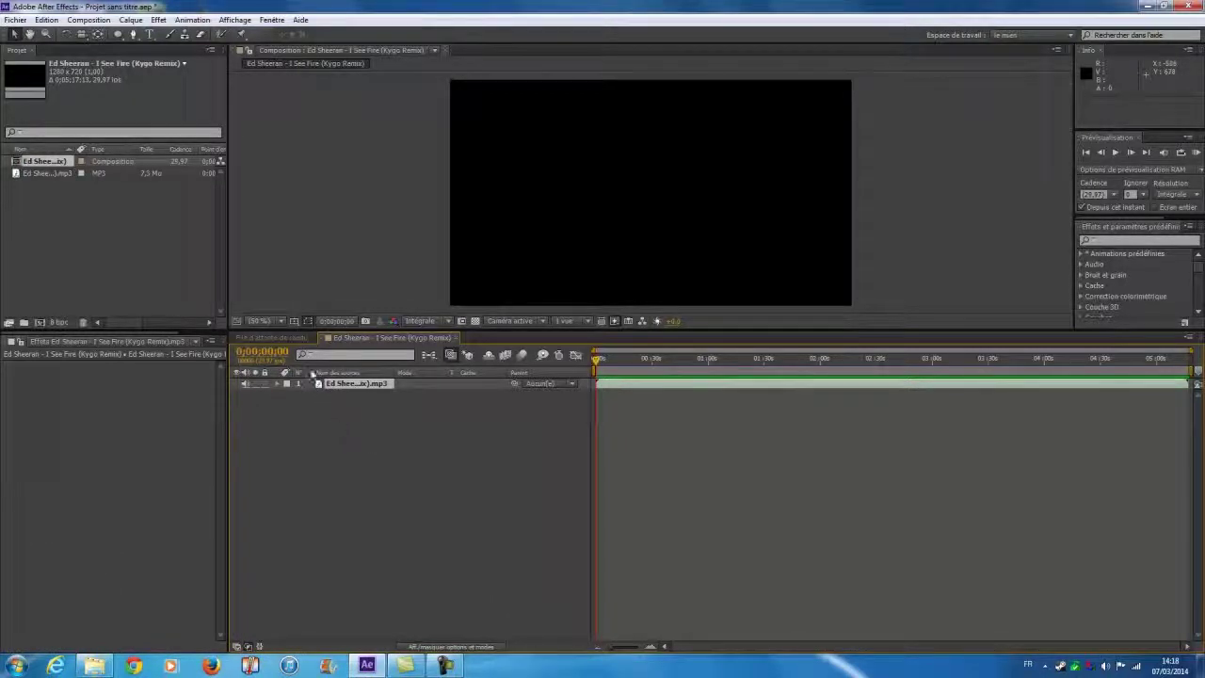
Step: Add a black solid layer at composition size named spectre1
{"action": "left_click", "coordinate": [130, 20]}
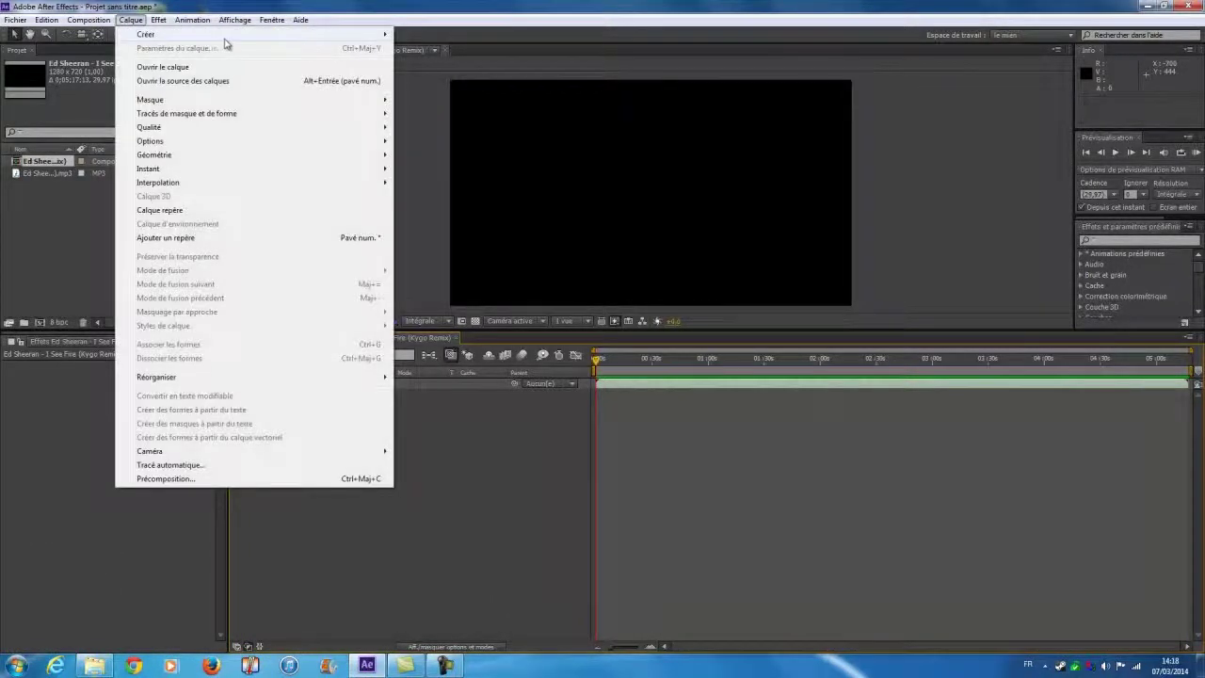
{"action": "mouse_move", "coordinate": [226, 36]}
{"action": "left_click", "coordinate": [436, 49]}
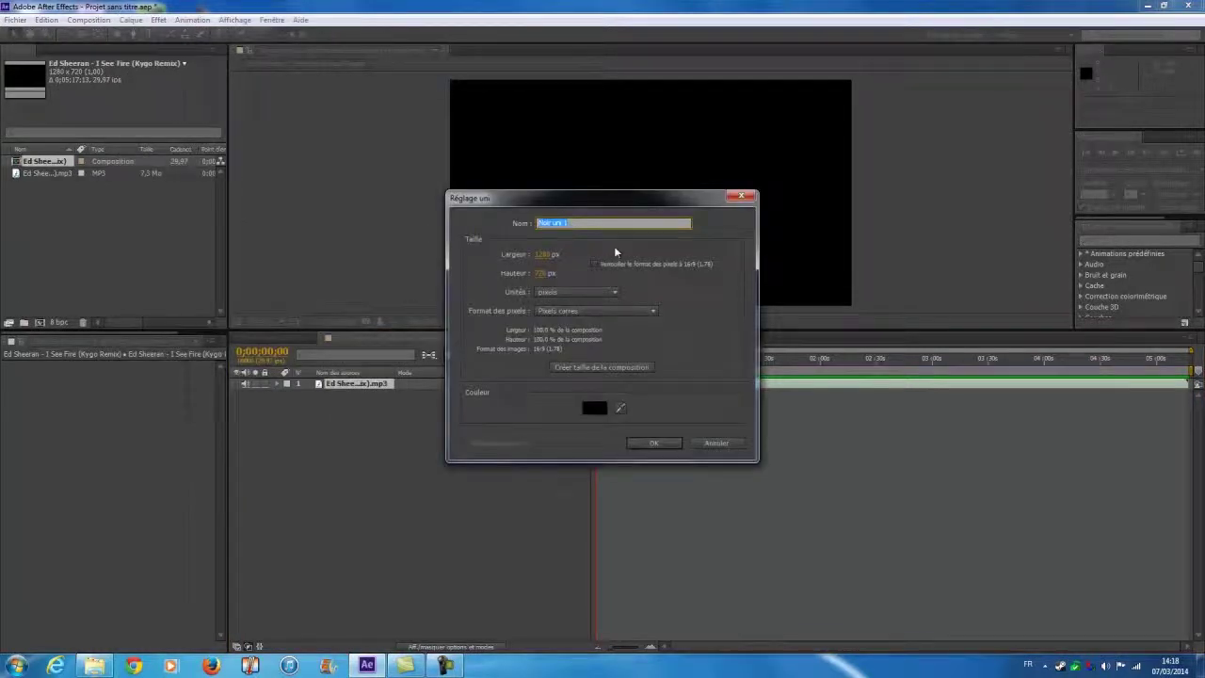
{"action": "type", "text": "abel"}
{"action": "type", "text": "ctre"}
{"action": "type", "text": "1"}
{"action": "left_click", "coordinate": [653, 442]}
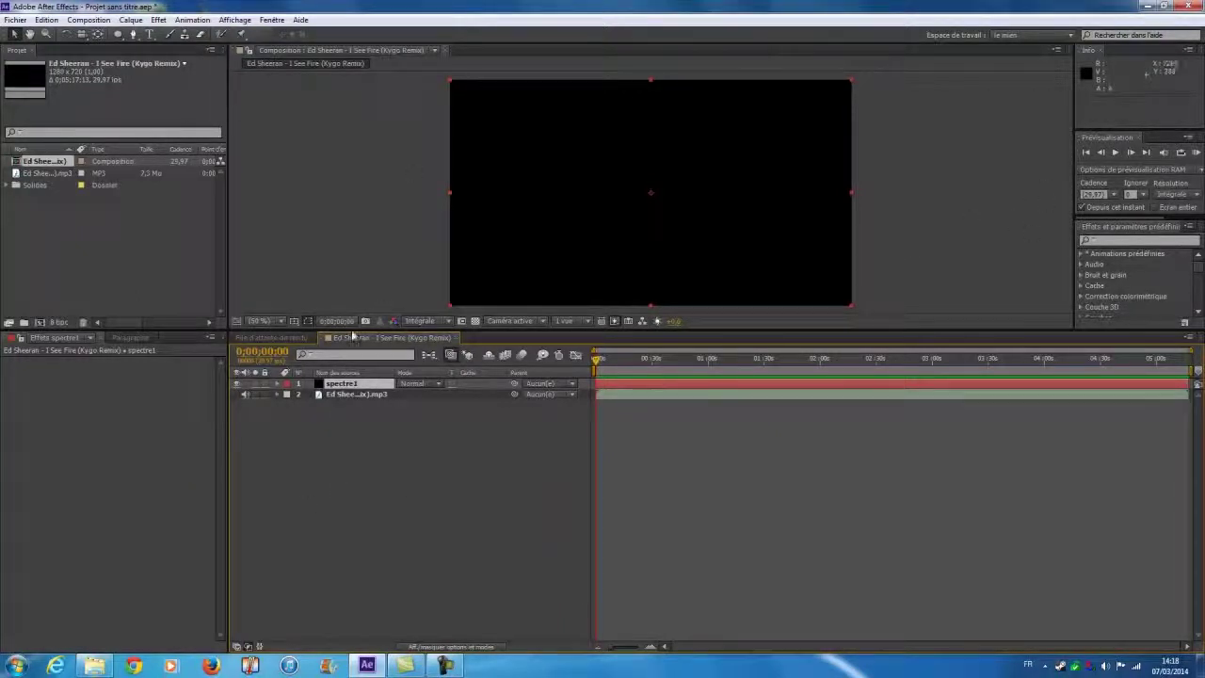
Step: Apply the Spectre audio effect from the Génération category to the spectre1 layer
{"action": "right_click", "coordinate": [352, 386]}
{"action": "mouse_move", "coordinate": [414, 366]}
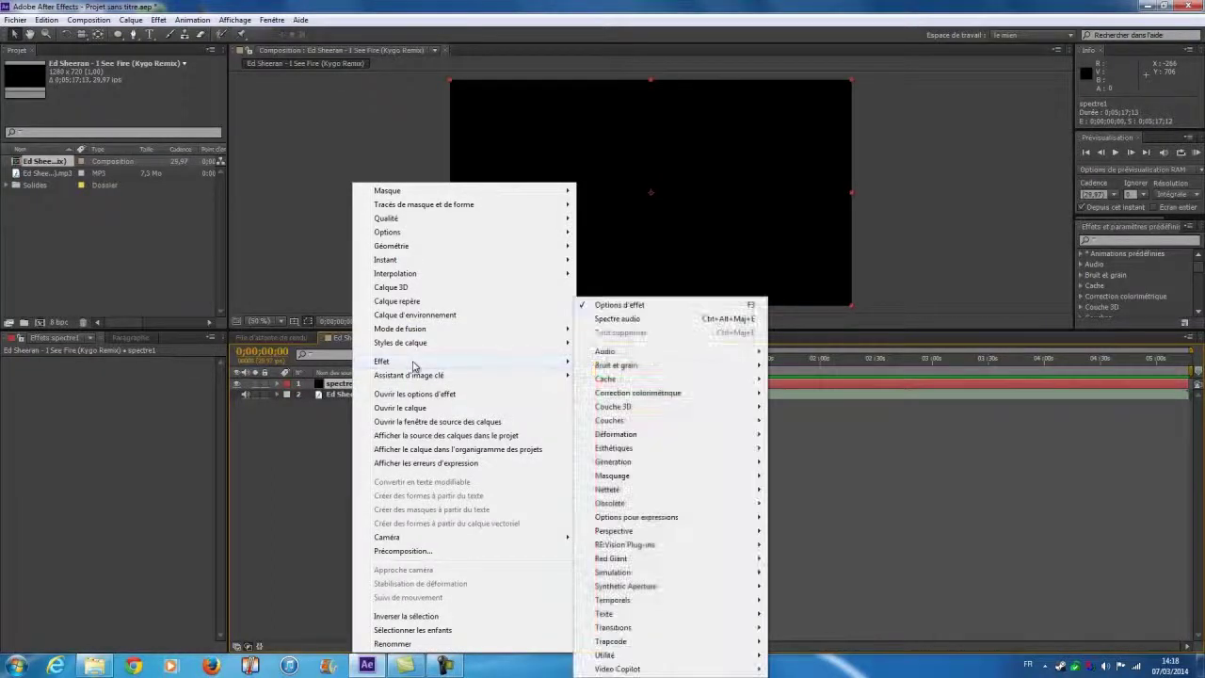
{"action": "left_click", "coordinate": [158, 20]}
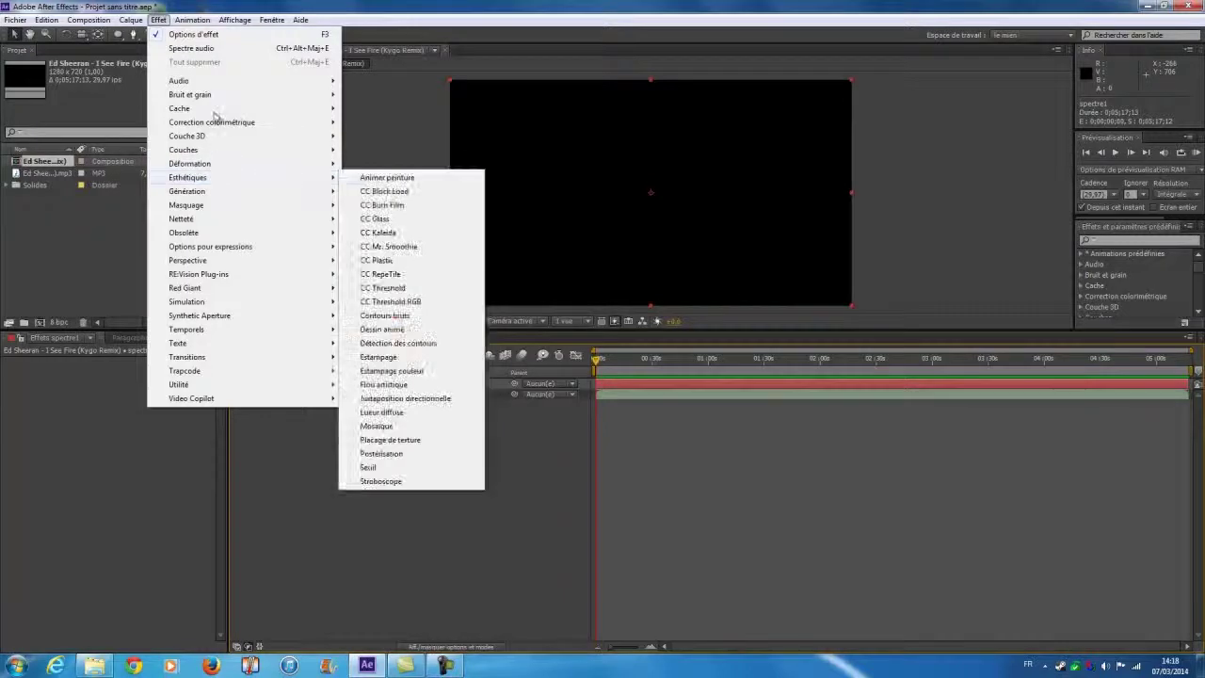
{"action": "mouse_move", "coordinate": [146, 23]}
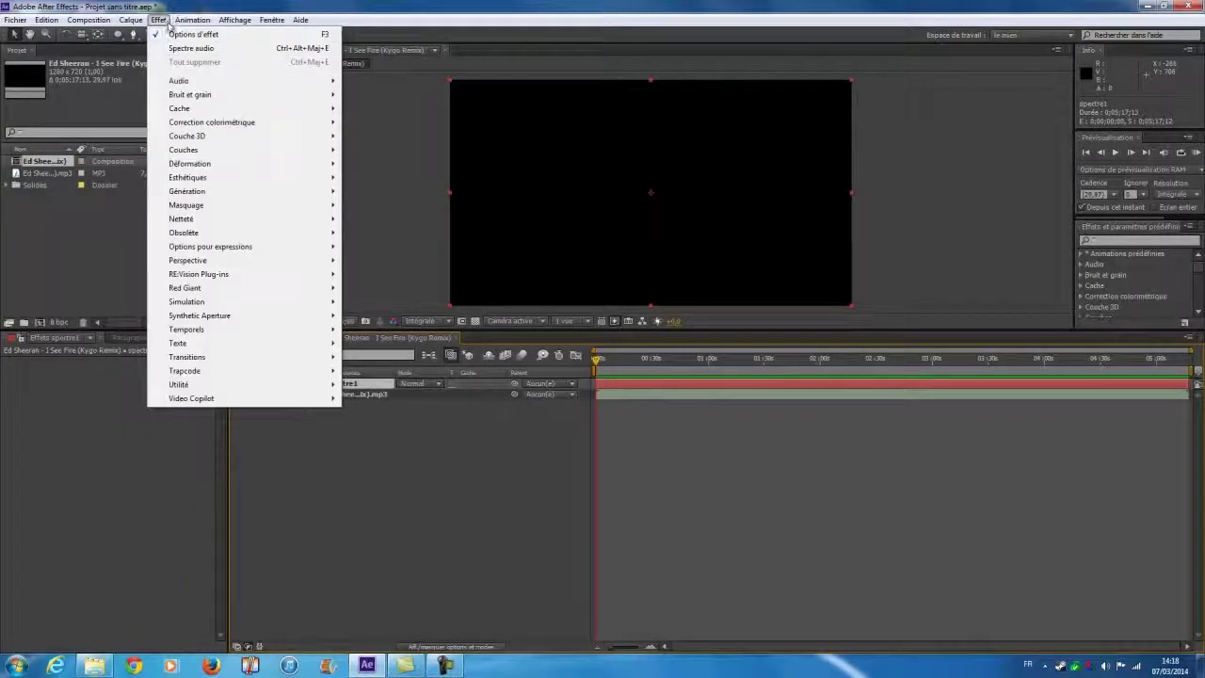
{"action": "mouse_move", "coordinate": [253, 192]}
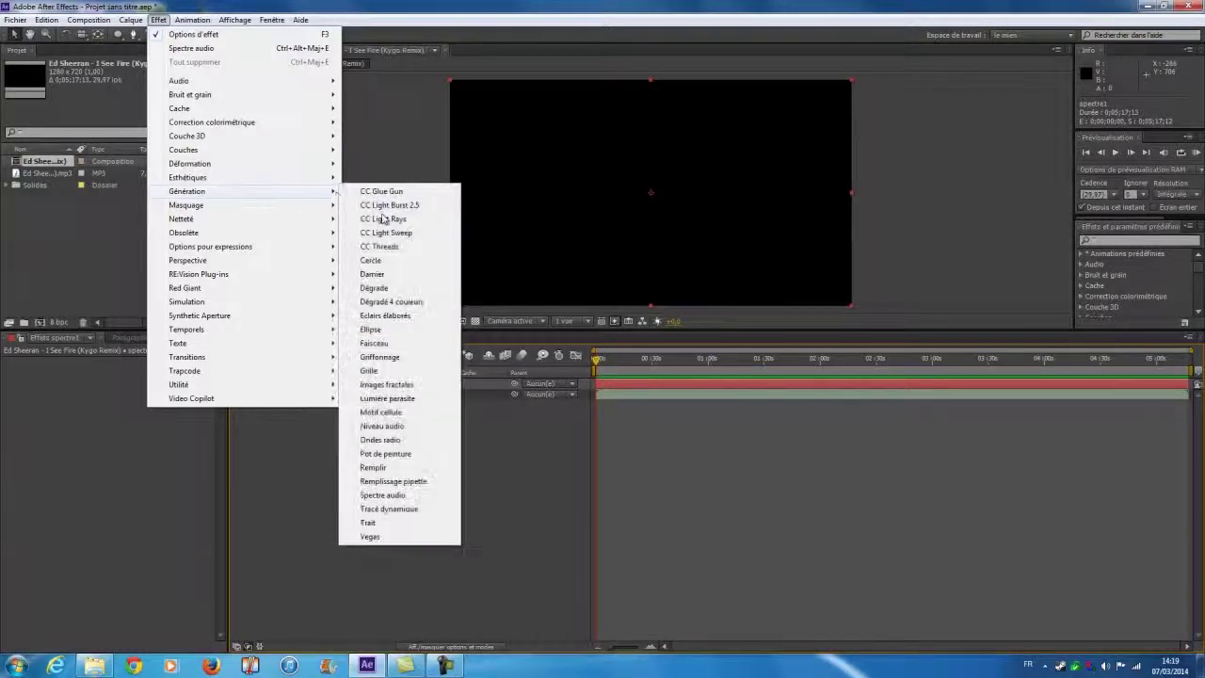
{"action": "left_click", "coordinate": [399, 496]}
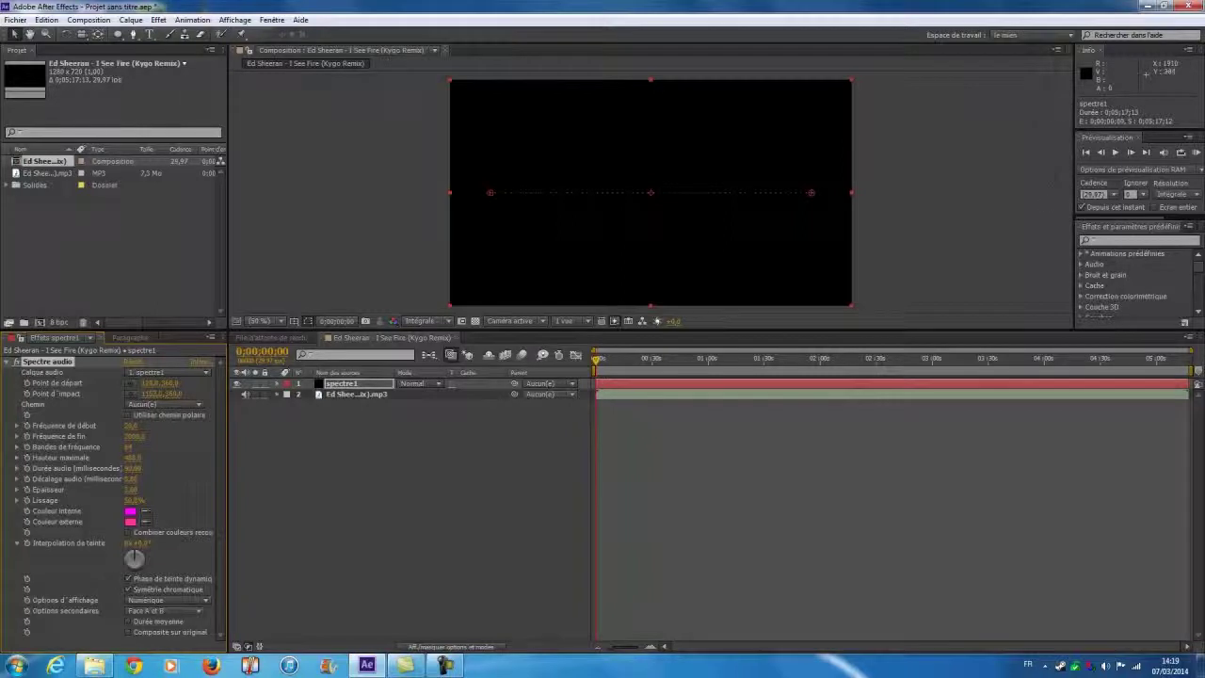
Step: Search the effects and presets for "spectr" to locate the Spectre audio effect
{"action": "left_click", "coordinate": [1097, 241]}
{"action": "type", "text": "gpectr"}
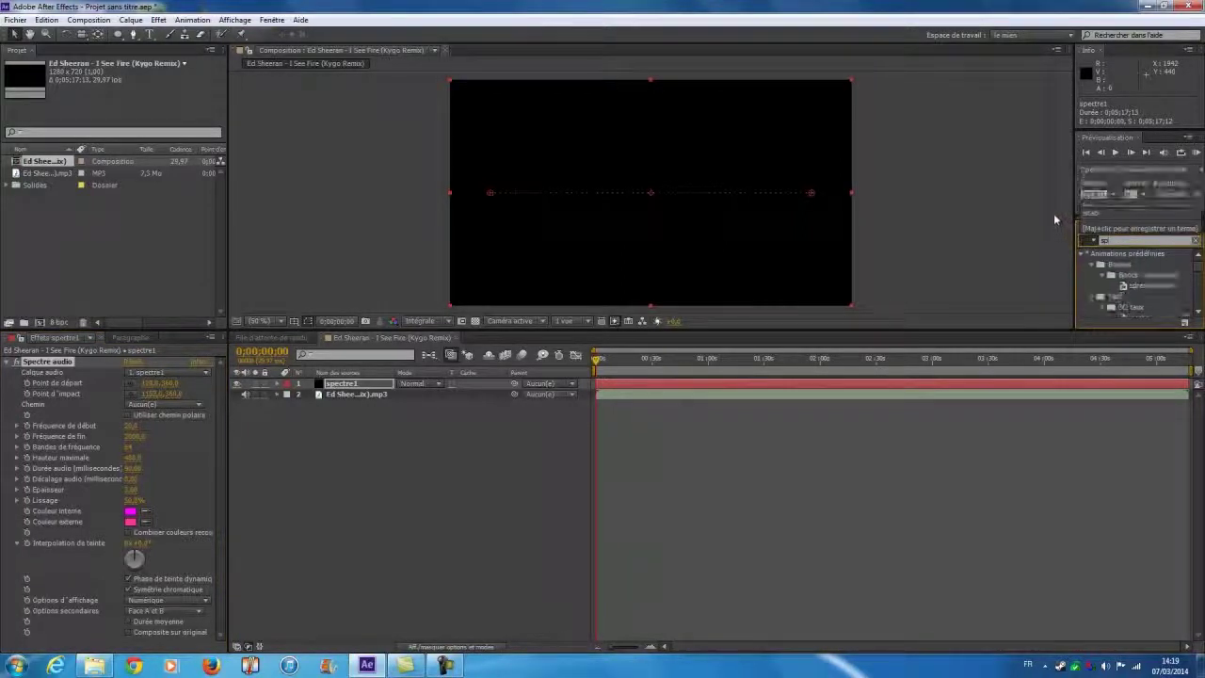
{"action": "left_click_drag", "start_coordinate": [1118, 260], "coordinate": [323, 386]}
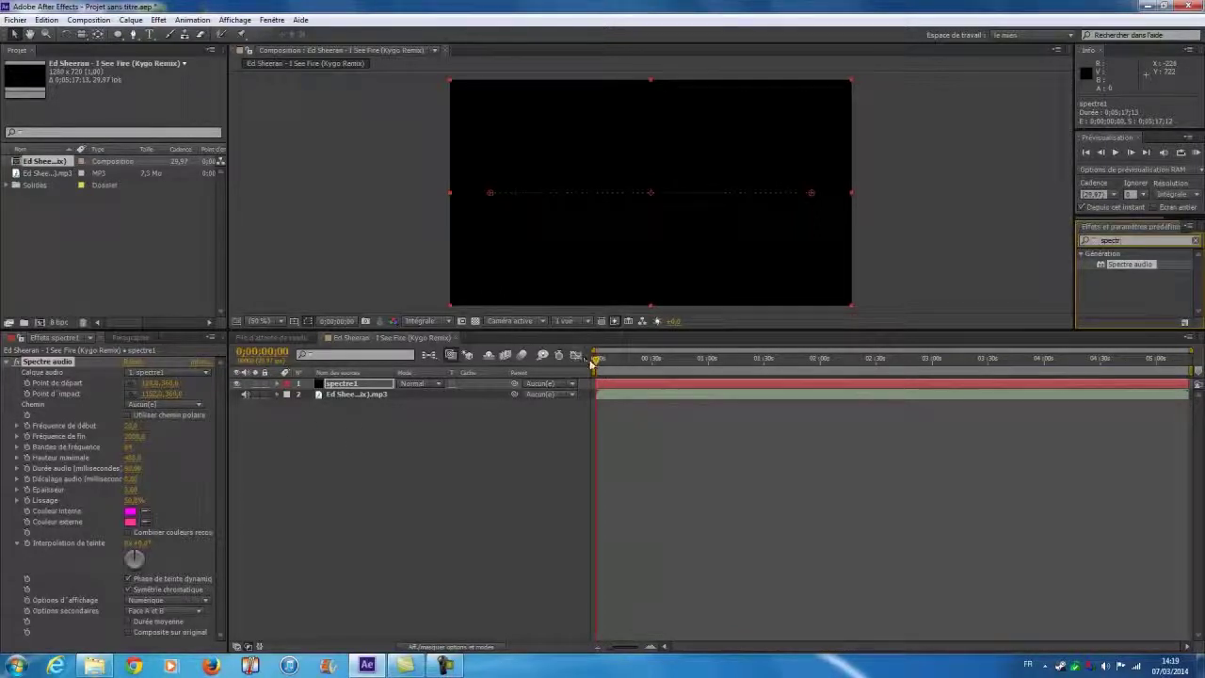
Step: Set the Spectre audio effect's audio layer to the Ed Sheeran MP3 and scrub the start of the timeline
{"action": "mouse_move", "coordinate": [597, 363]}
{"action": "left_mouse_down"}
{"action": "mouse_move", "coordinate": [646, 361]}
{"action": "mouse_move", "coordinate": [681, 376]}
{"action": "mouse_move", "coordinate": [769, 369]}
{"action": "mouse_move", "coordinate": [597, 366]}
{"action": "left_mouse_up"}
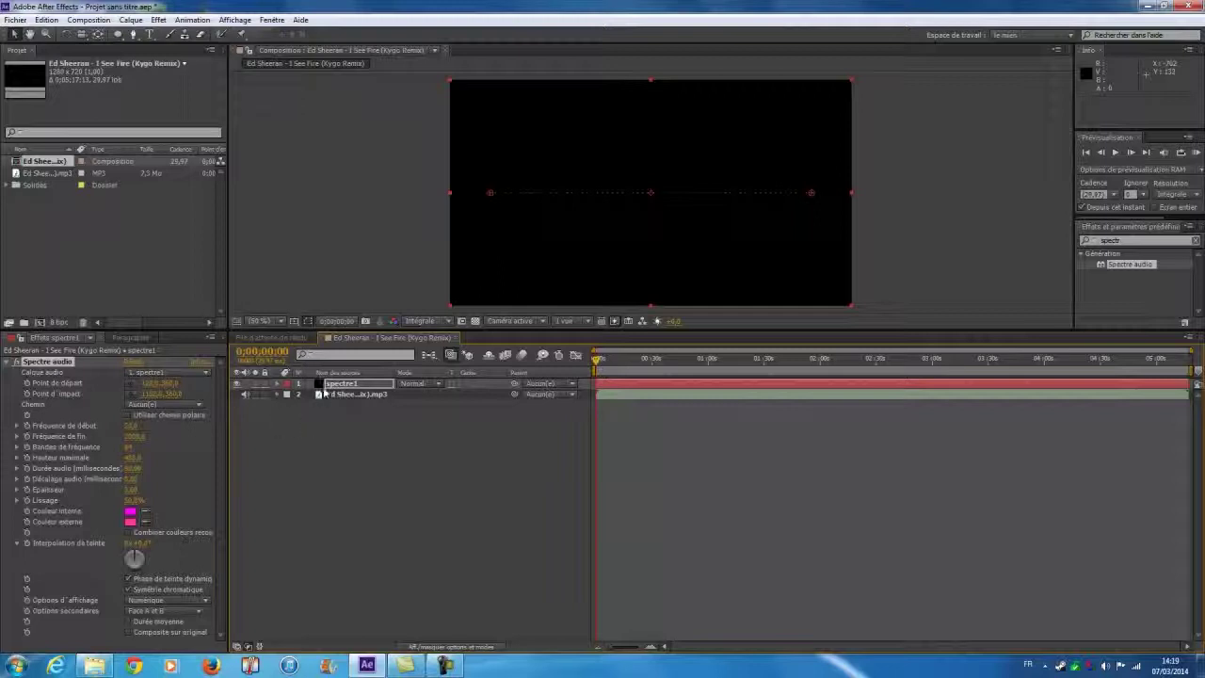
{"action": "left_click", "coordinate": [145, 373]}
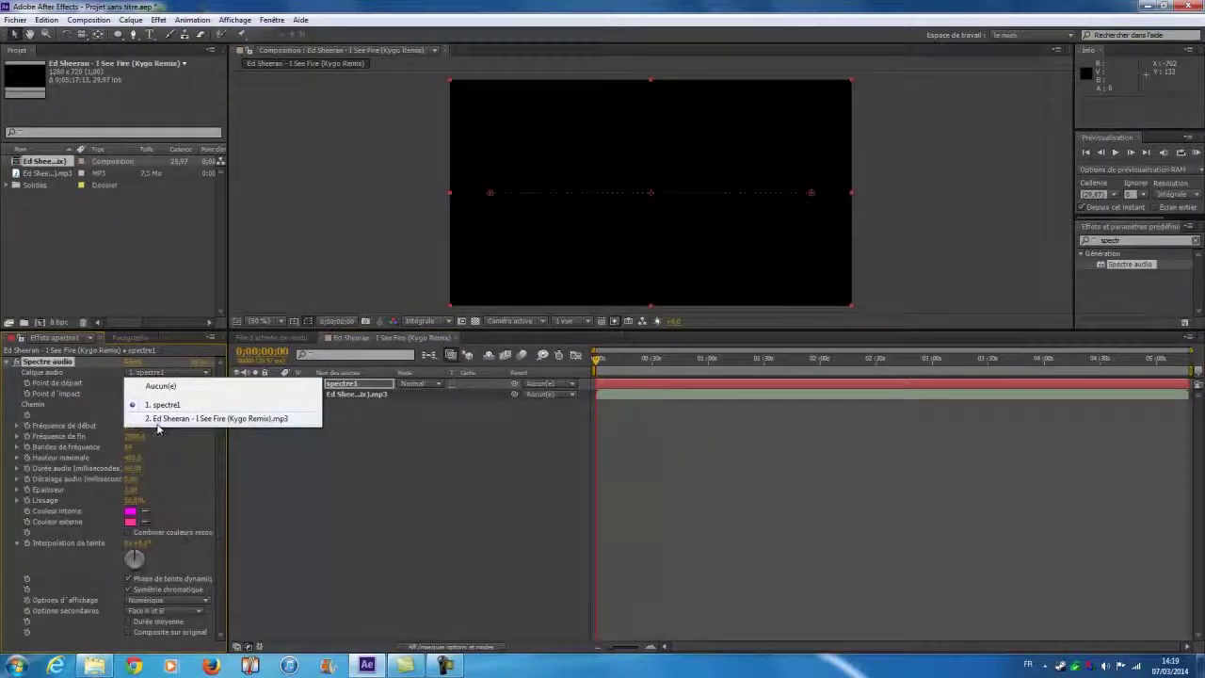
{"action": "left_click", "coordinate": [215, 418]}
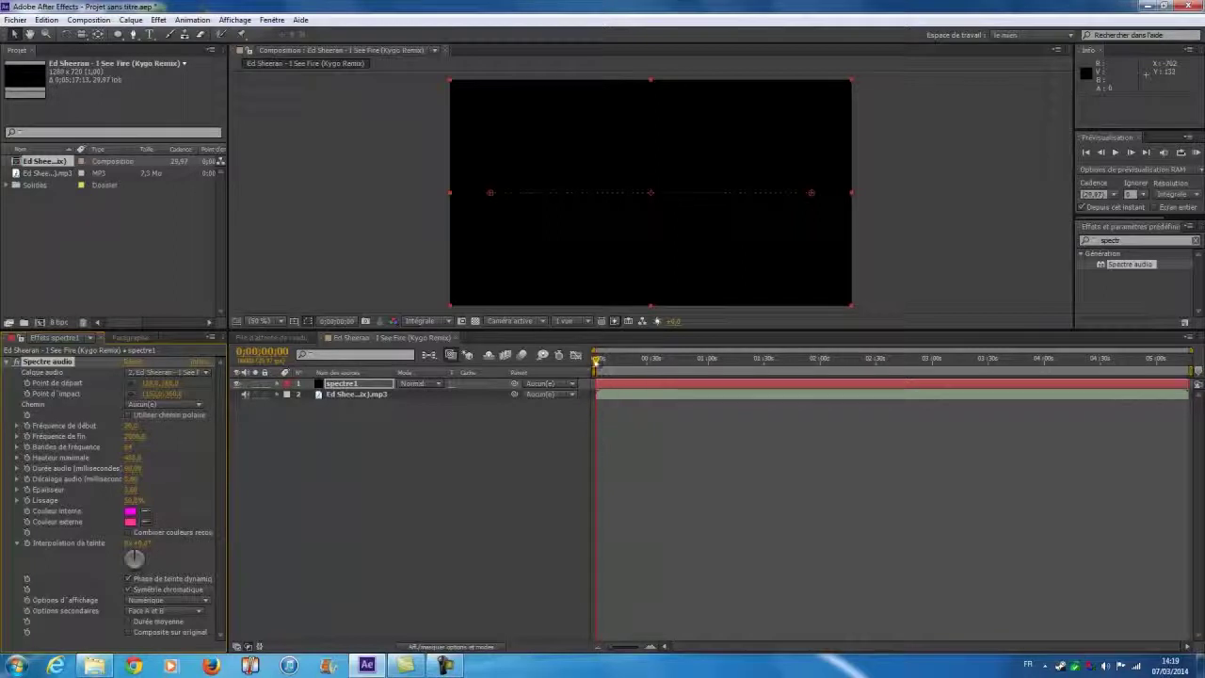
{"action": "left_click_drag", "start_coordinate": [610, 364], "coordinate": [579, 362]}
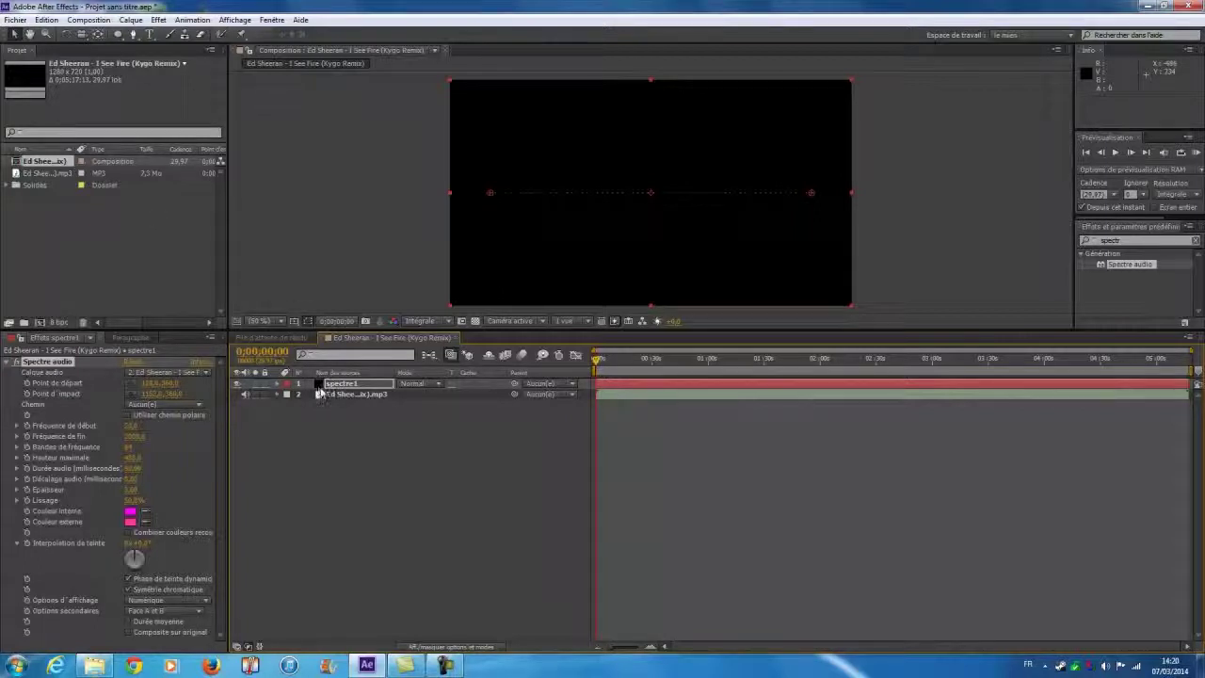
Step: Activate the Ellipse tool and show the Titre/Action sécurisés guides in the composition view
{"action": "left_click", "coordinate": [118, 34]}
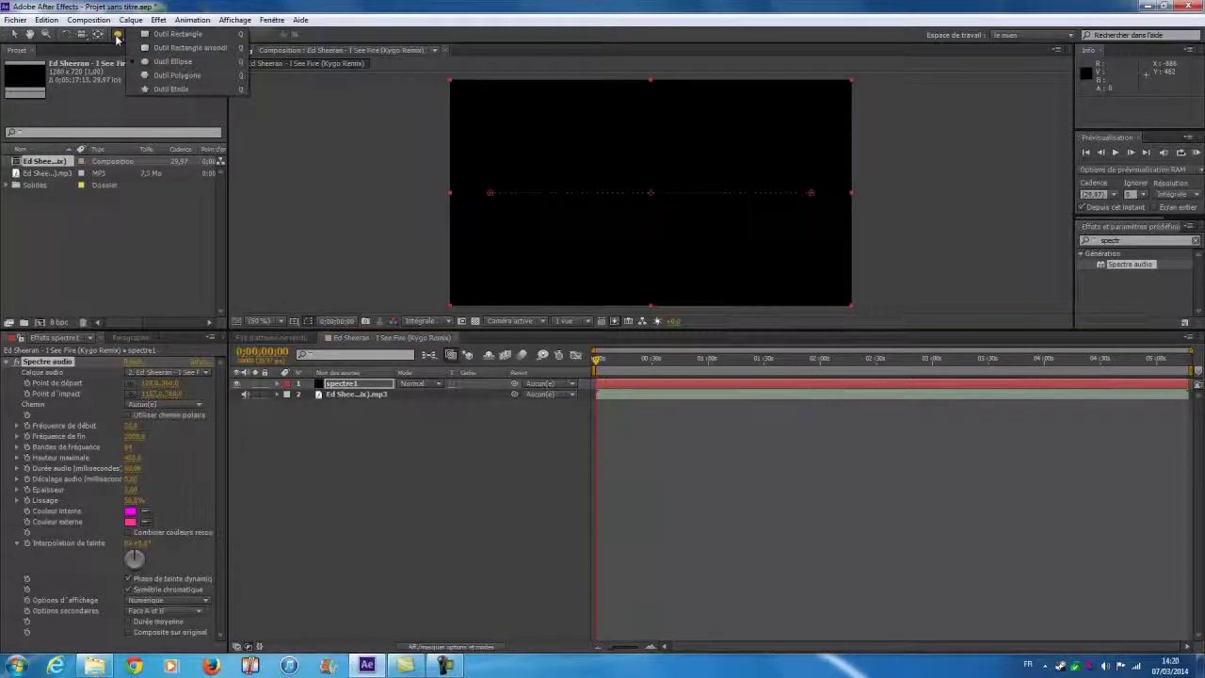
{"action": "left_click", "coordinate": [182, 64]}
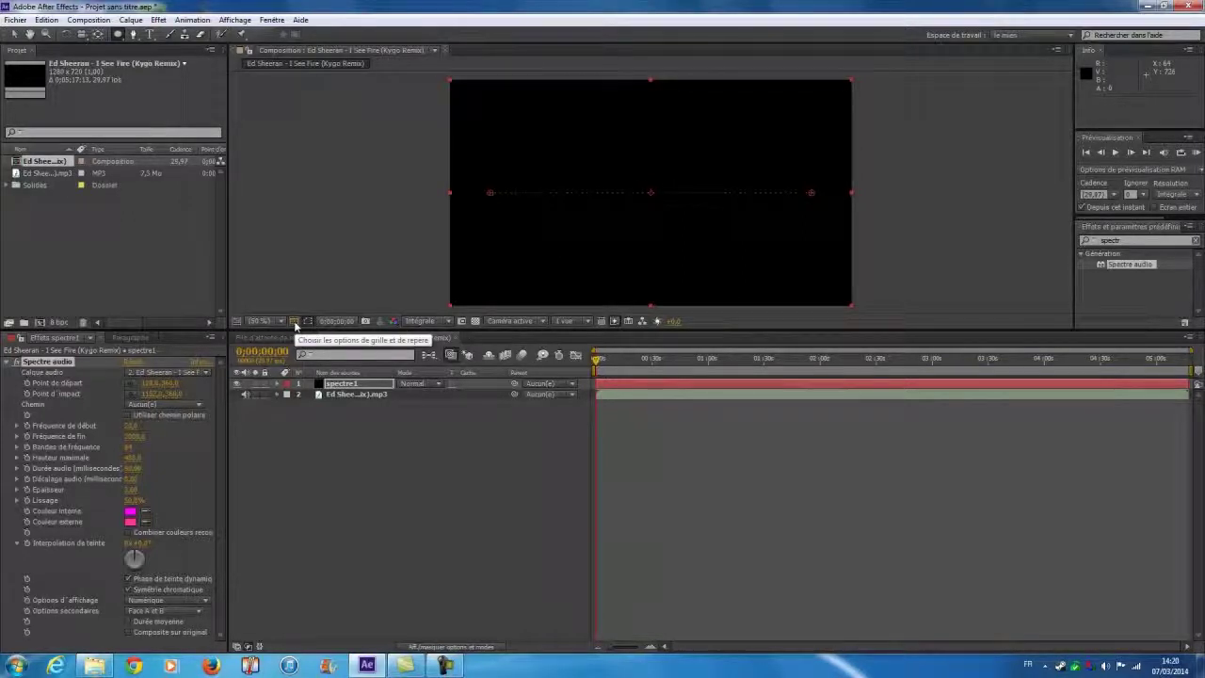
{"action": "left_click", "coordinate": [295, 322]}
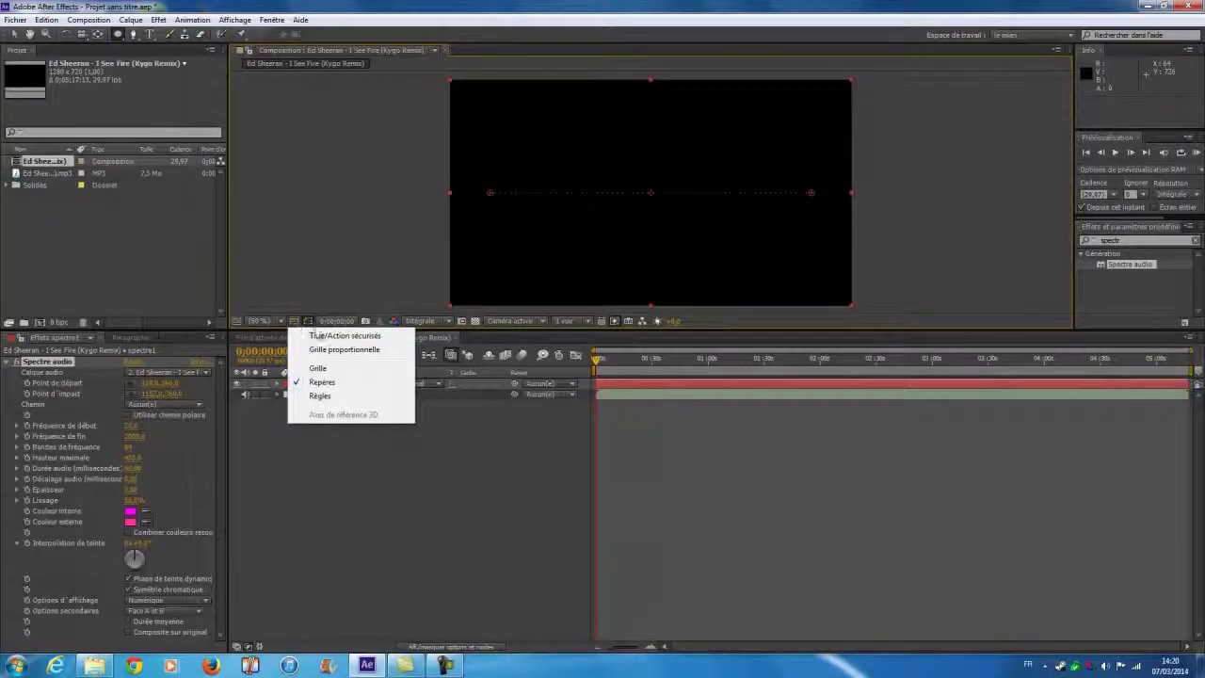
{"action": "left_click", "coordinate": [326, 337]}
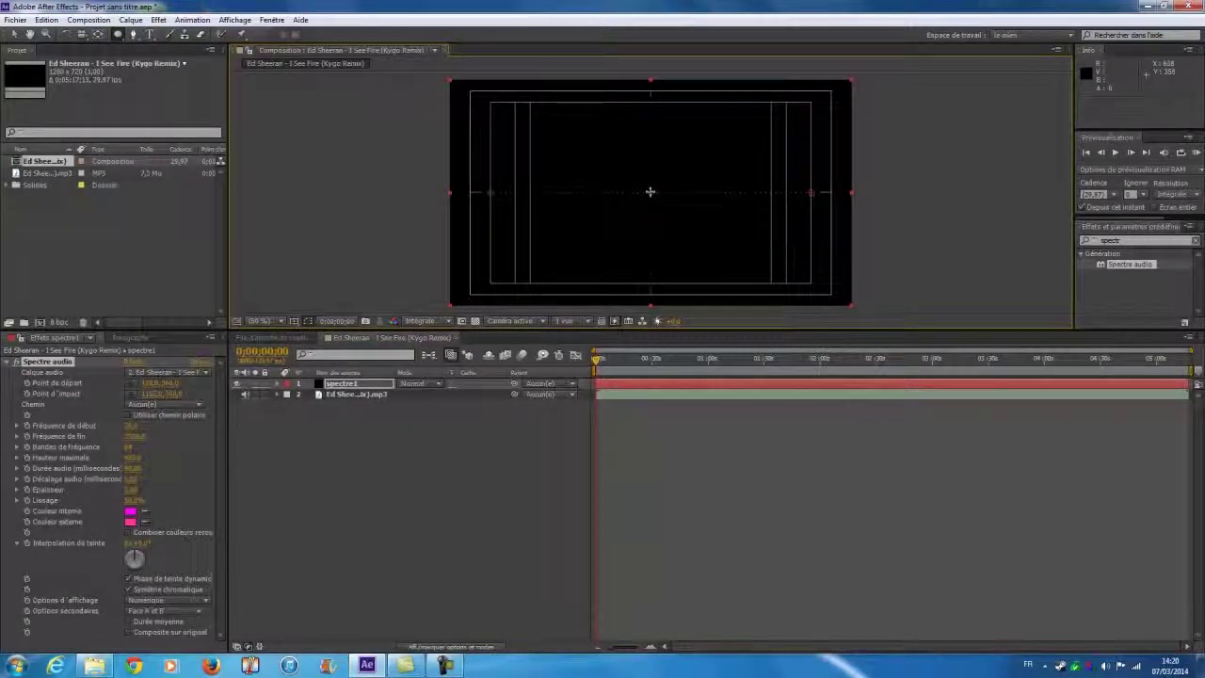
Step: Draw a circular mask on spectre1 outward from the frame's centre, spanning nearly the height of the inner safe area
{"action": "left_click", "coordinate": [650, 192]}
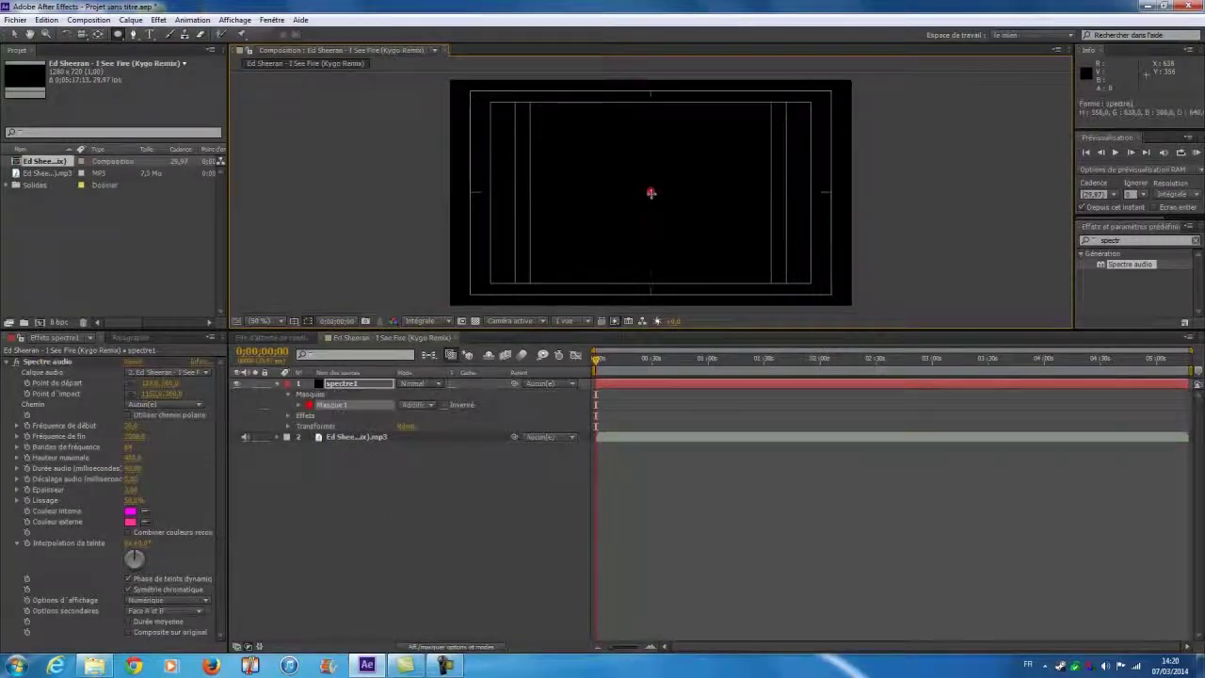
{"action": "left_click_drag", "start_coordinate": [663, 213], "coordinate": [733, 239]}
{"action": "key", "text": "ctrl"}
{"action": "left_click_drag", "start_coordinate": [699, 230], "coordinate": [737, 240]}
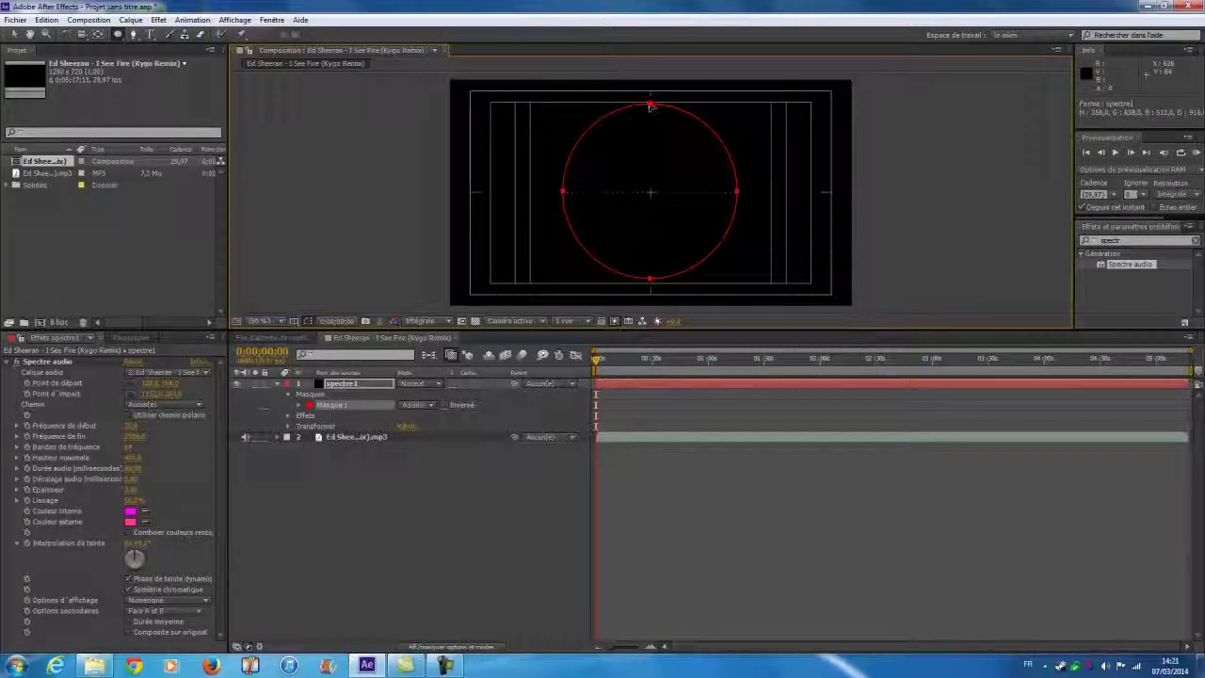
{"action": "left_click_drag", "start_coordinate": [651, 106], "coordinate": [654, 107]}
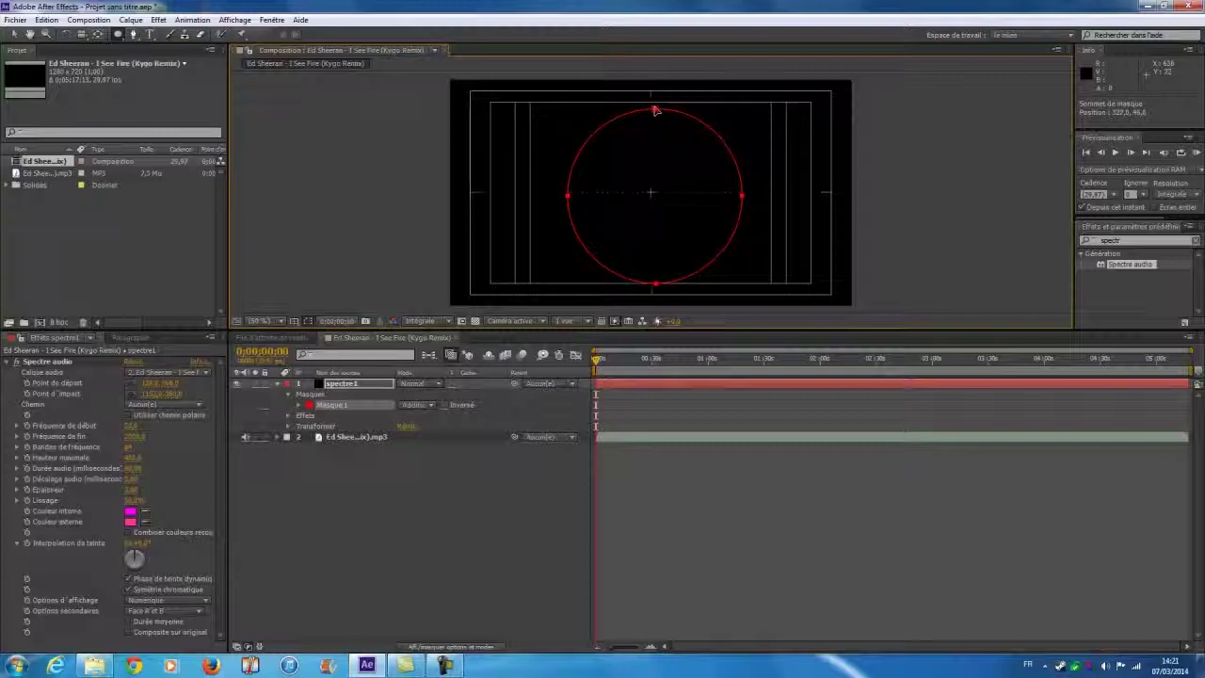
{"action": "key", "text": "ctrl+z"}
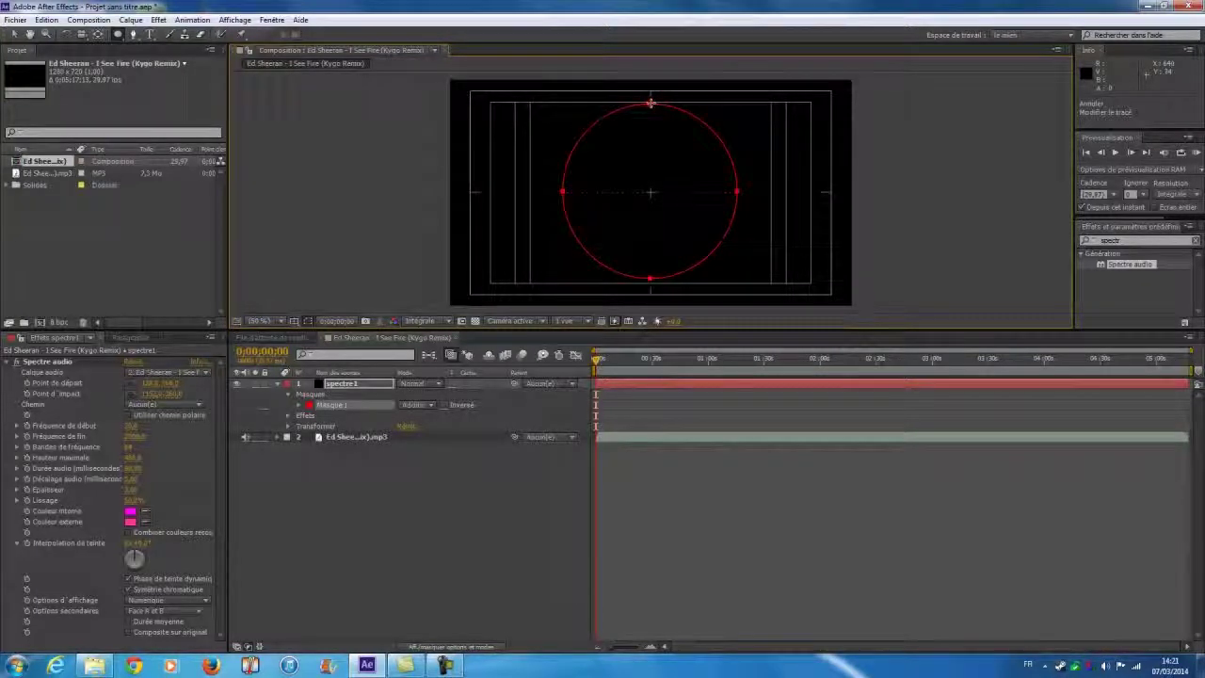
{"action": "left_click_drag", "start_coordinate": [651, 105], "coordinate": [650, 105]}
{"action": "key", "text": "ctrl+z"}
{"action": "key", "text": "ctrl+d"}
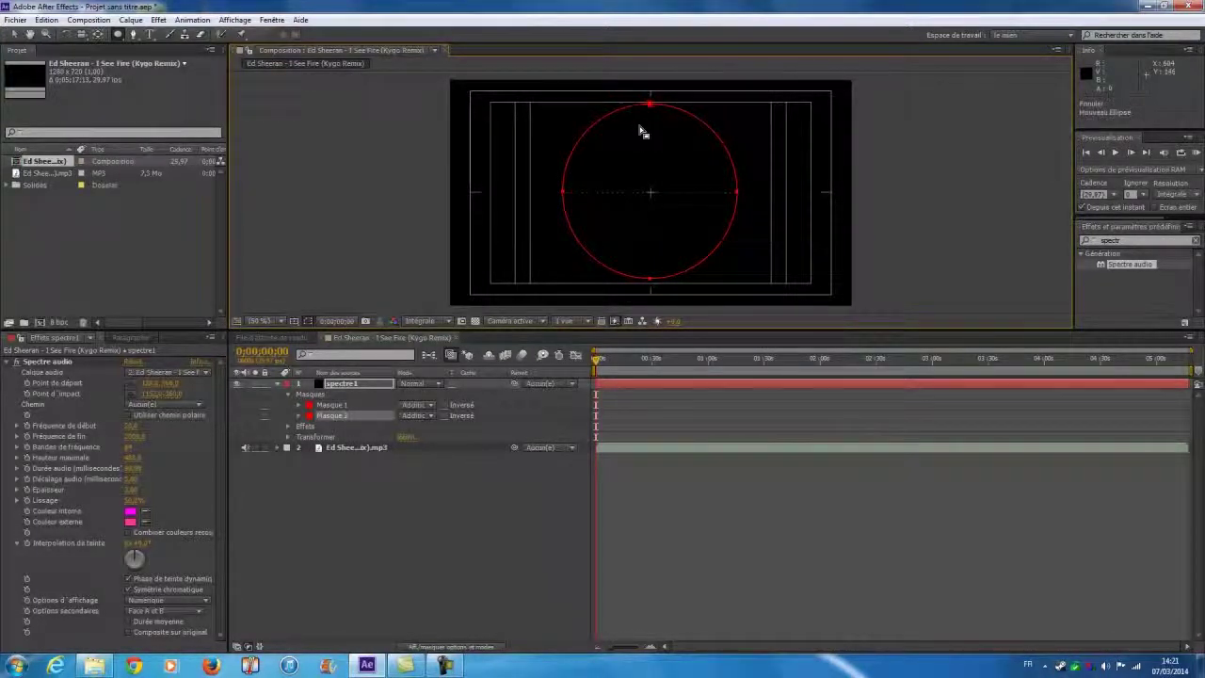
{"action": "key", "text": "ctrl+z"}
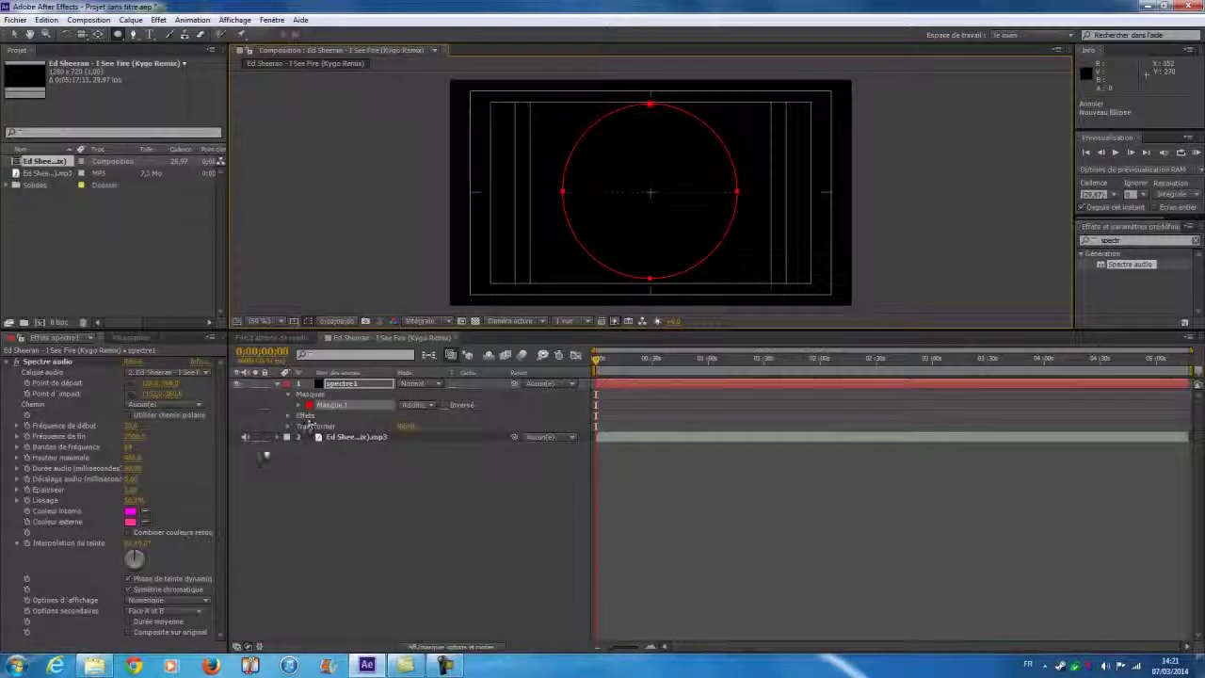
{"action": "left_click", "coordinate": [652, 107]}
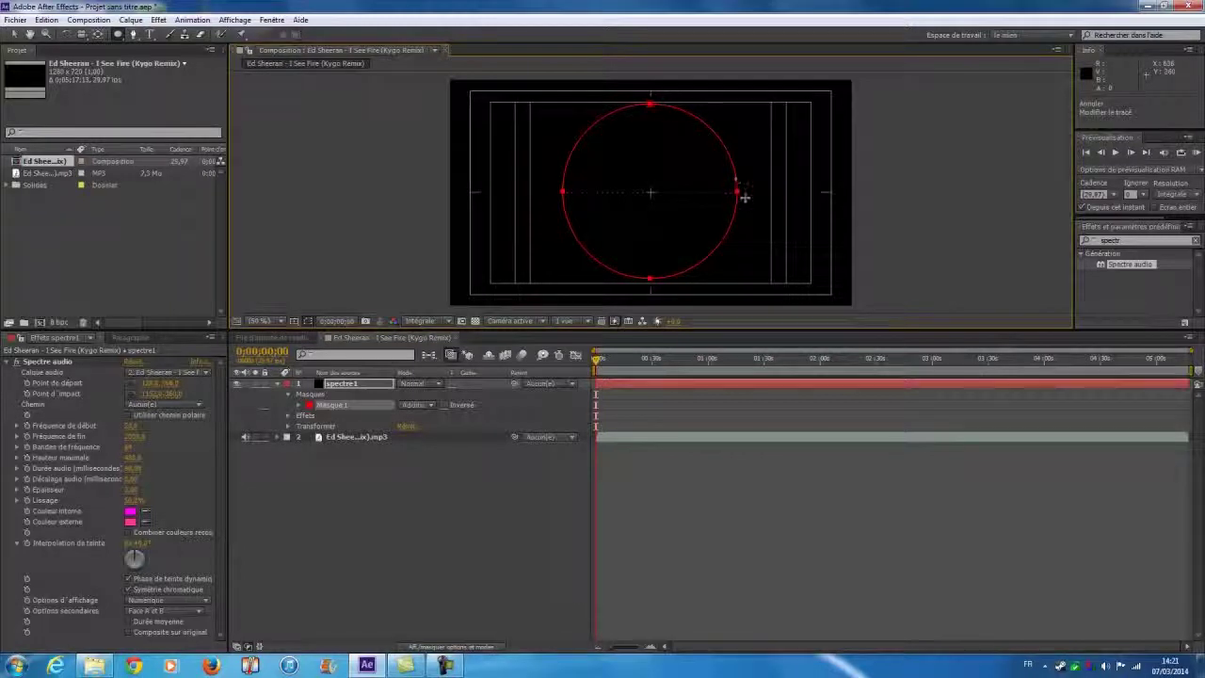
Step: Try to reshape the circular mask by pulling its side points and curve handles with the Pen tool, and undo the changes
{"action": "left_click", "coordinate": [138, 35]}
{"action": "left_click_drag", "start_coordinate": [139, 35], "coordinate": [188, 78]}
{"action": "left_click", "coordinate": [737, 196]}
{"action": "left_click_drag", "start_coordinate": [739, 196], "coordinate": [837, 171]}
{"action": "left_click_drag", "start_coordinate": [737, 196], "coordinate": [692, 240]}
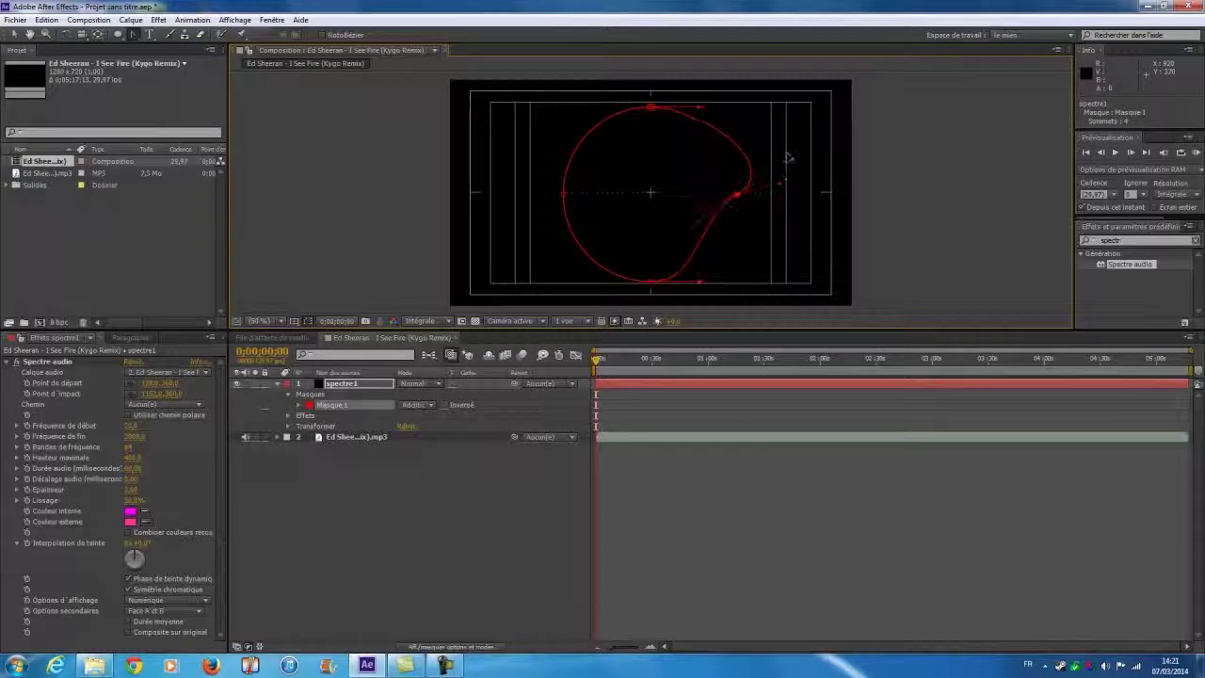
{"action": "left_click", "coordinate": [740, 205]}
{"action": "left_click_drag", "start_coordinate": [740, 205], "coordinate": [701, 219]}
{"action": "left_click_drag", "start_coordinate": [570, 201], "coordinate": [639, 166]}
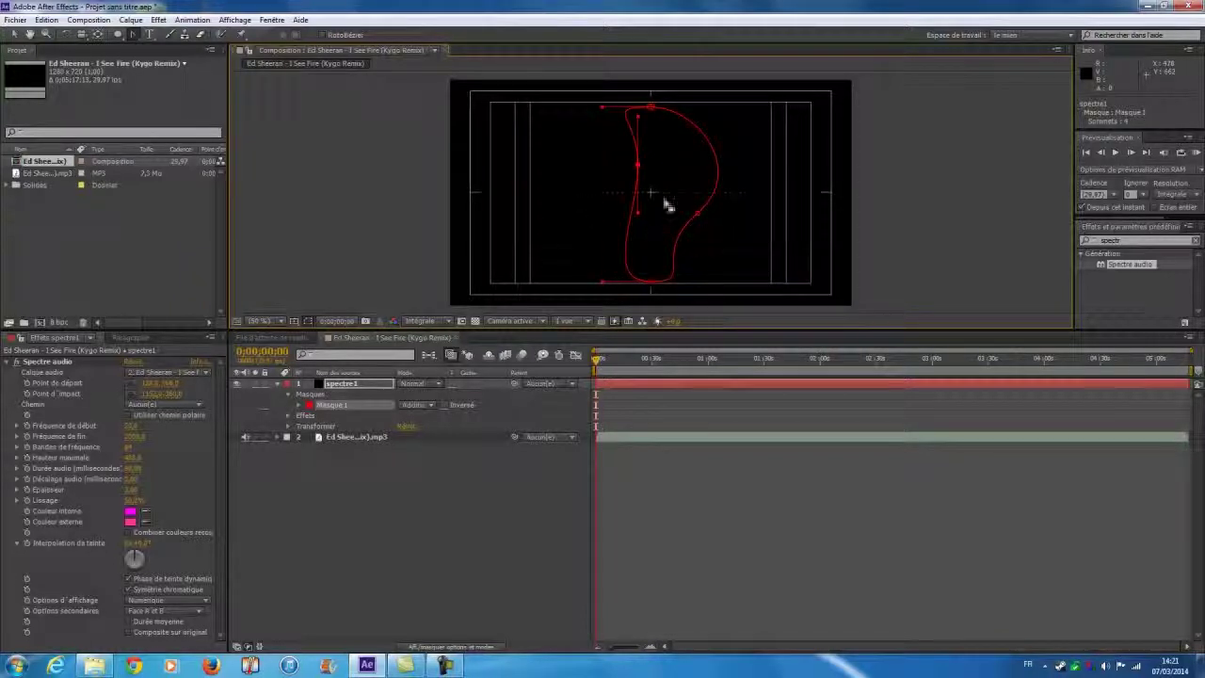
{"action": "key", "text": "ctrl+z"}
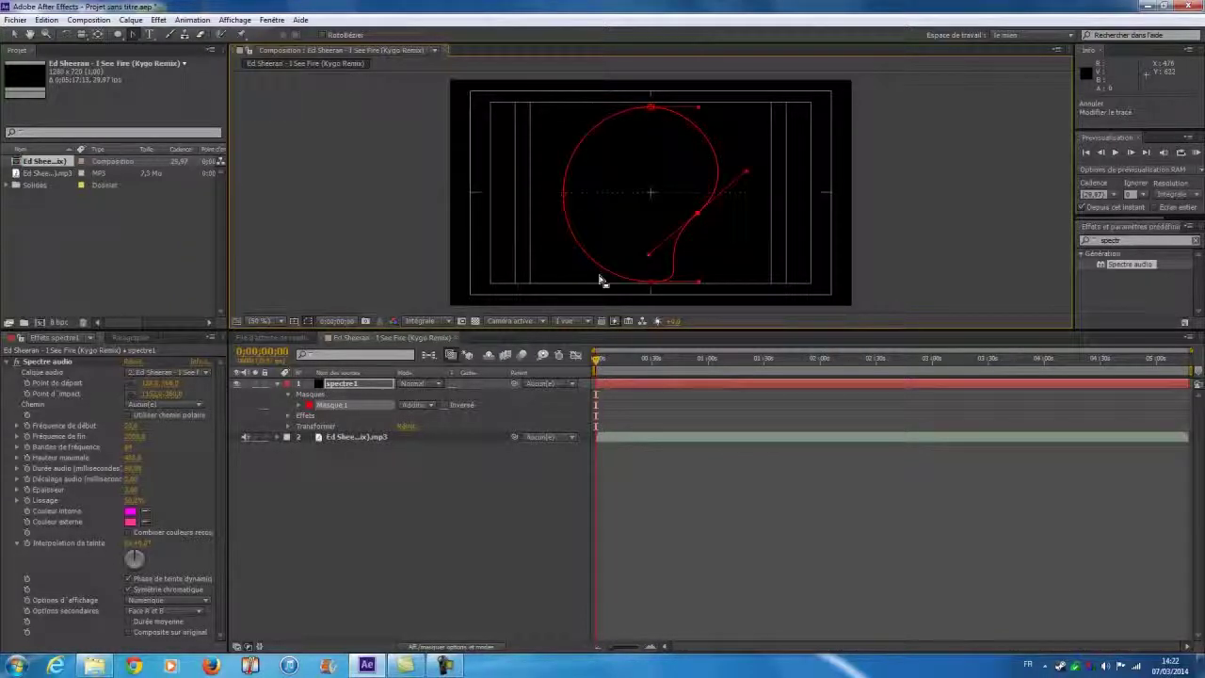
{"action": "key", "text": "ctrl+z"}
{"action": "key", "text": "ctrl+z"}
{"action": "key", "text": "ctrl+z"}
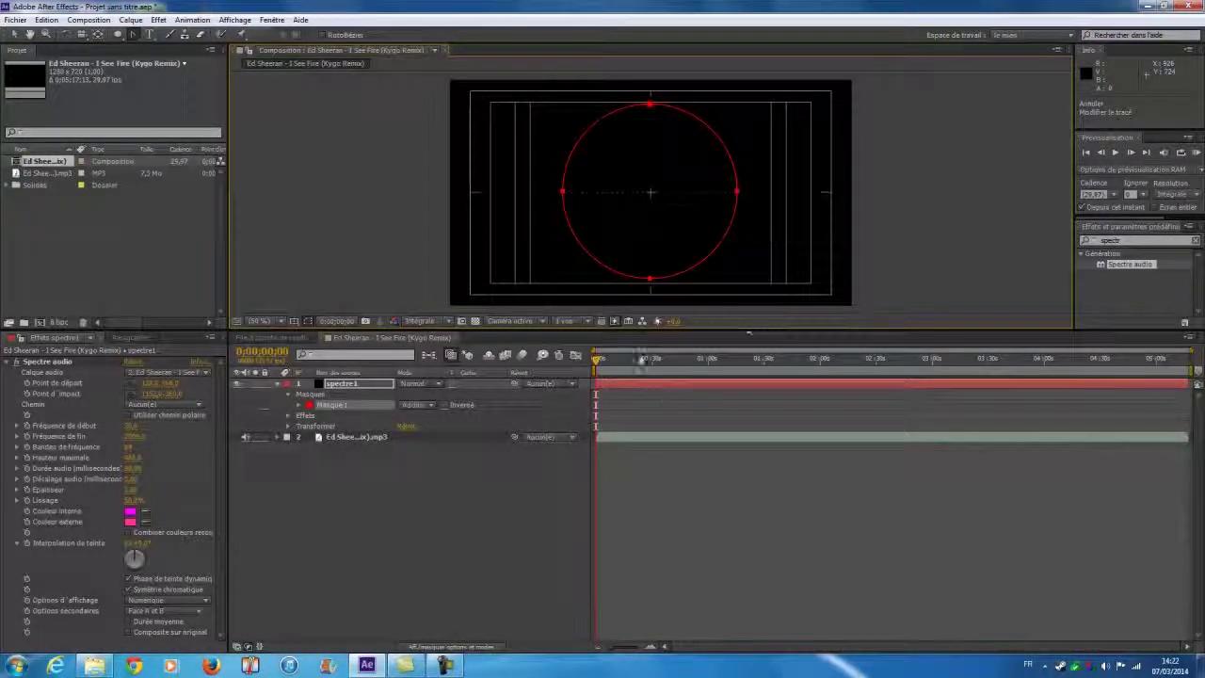
Step: Scrub ahead to about 16 seconds and set the mode of Masque 1 on spectre1 to Aucun
{"action": "left_click_drag", "start_coordinate": [601, 360], "coordinate": [626, 372]}
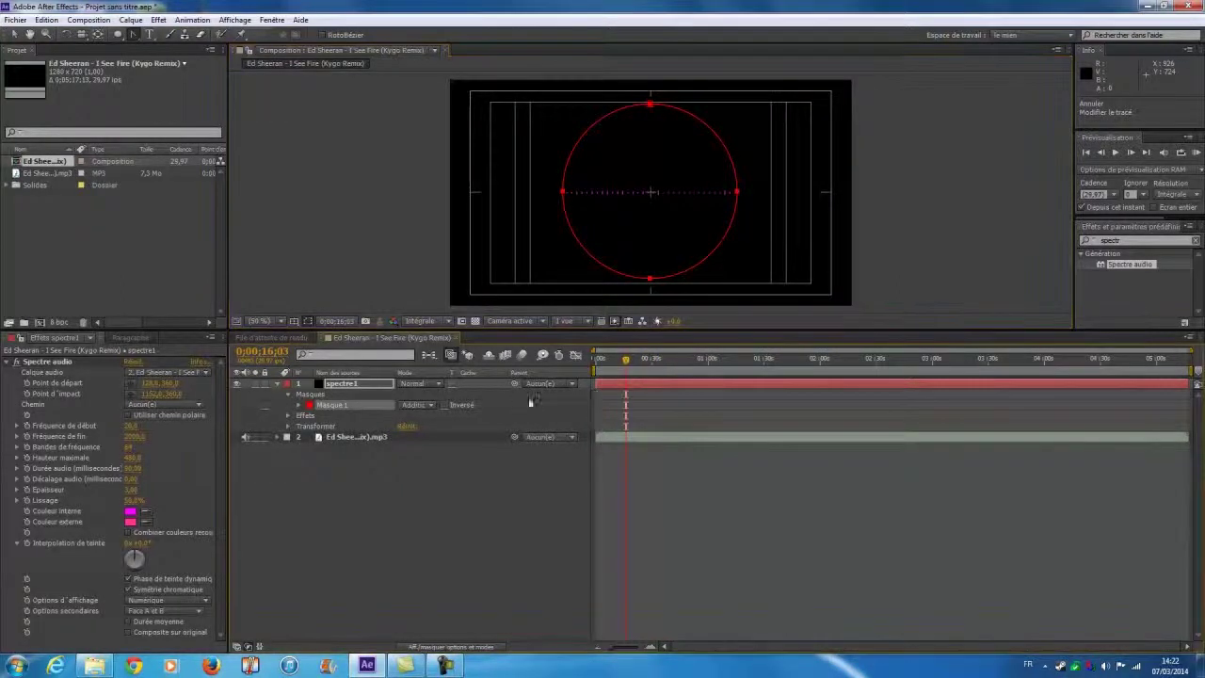
{"action": "left_click", "coordinate": [430, 405]}
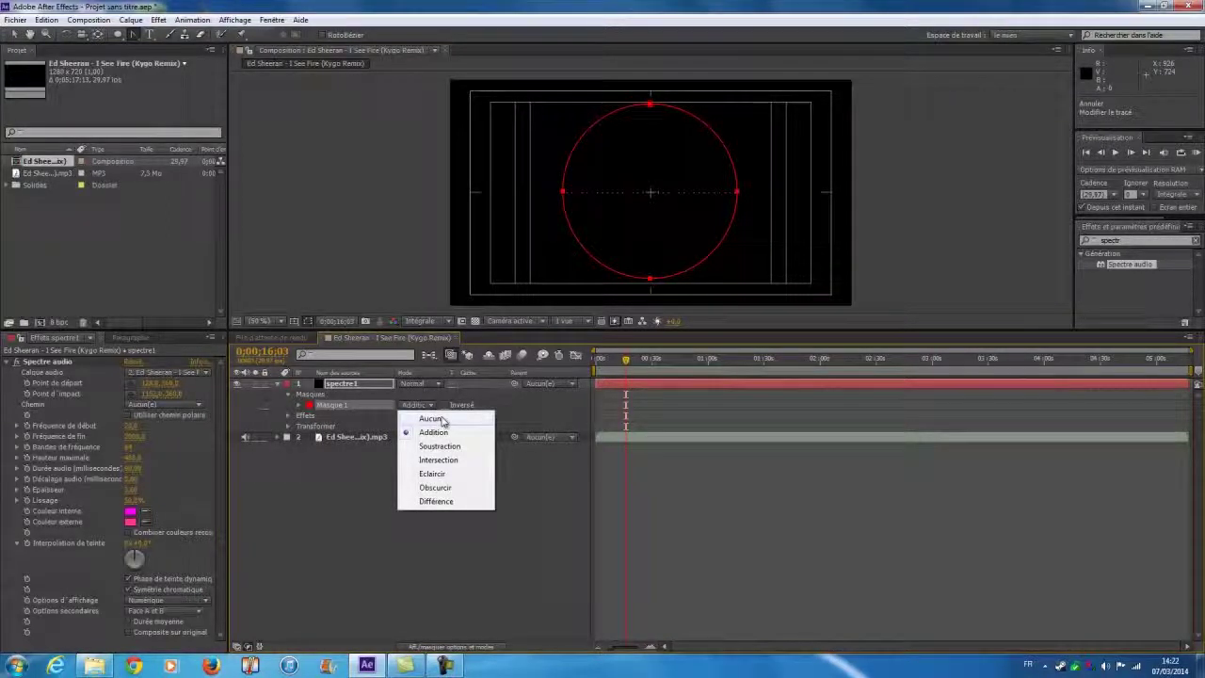
{"action": "left_click", "coordinate": [441, 418]}
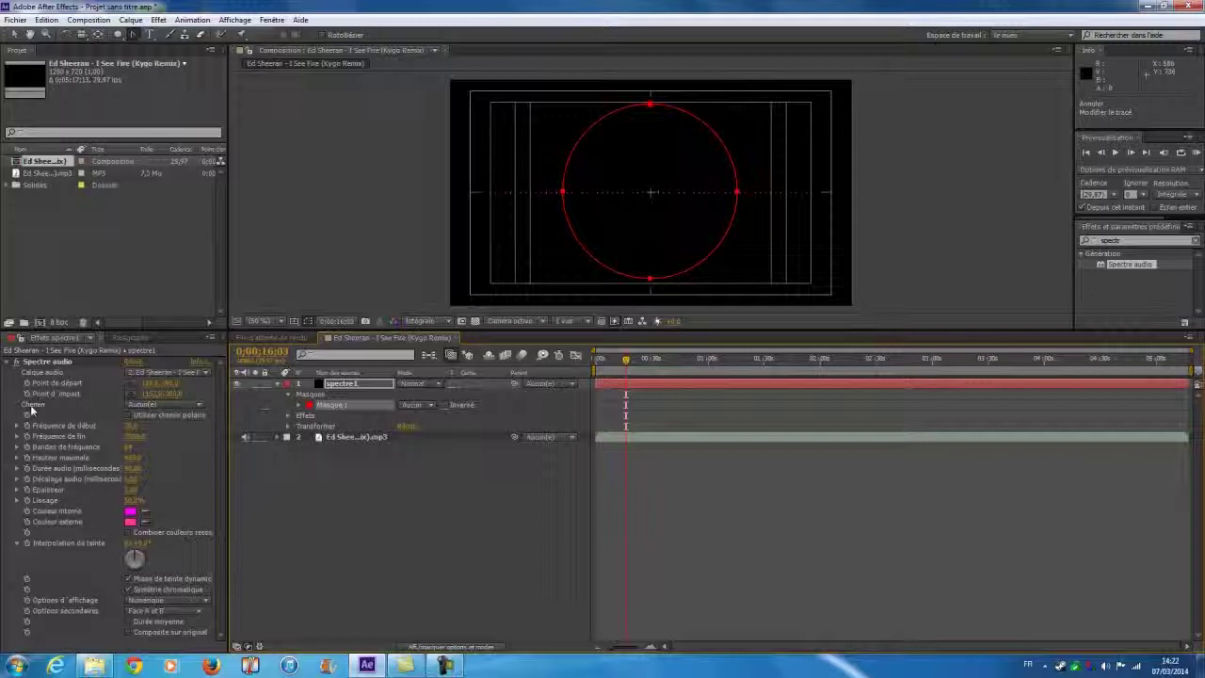
Step: Set the Spectre audio effect's Chemin to Masque 1 and run a RAM preview of the circular spectrum around 30 seconds in
{"action": "left_click", "coordinate": [146, 405]}
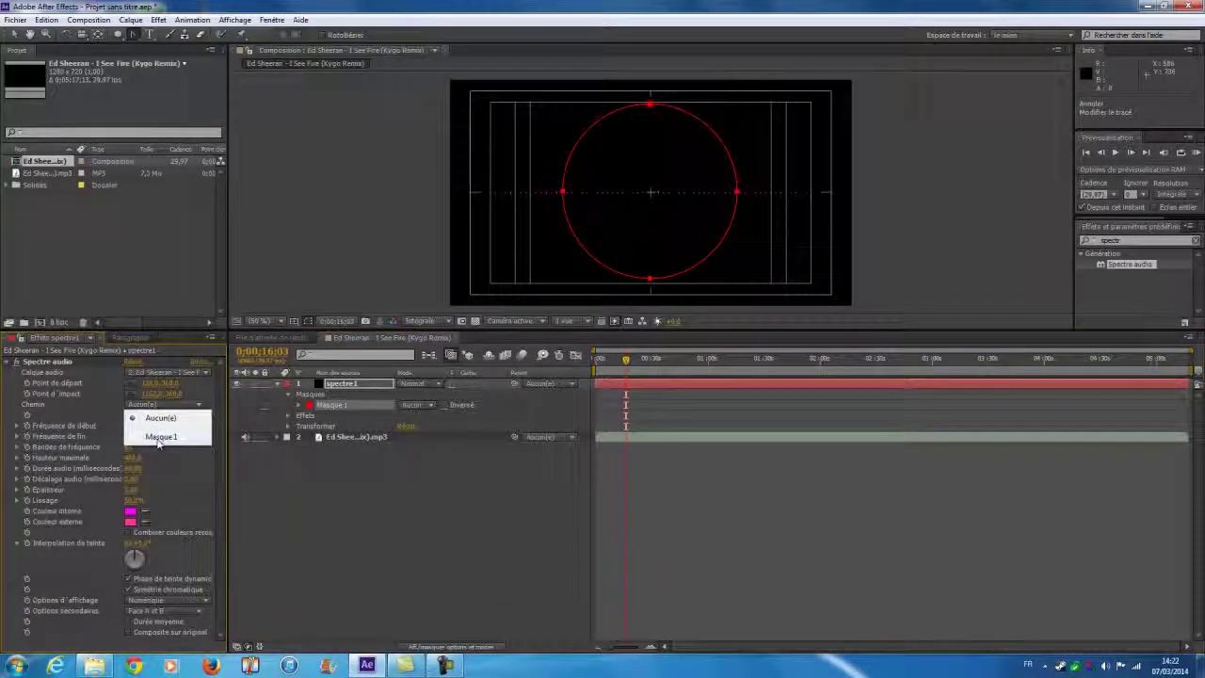
{"action": "left_click", "coordinate": [160, 437]}
{"action": "left_click_drag", "start_coordinate": [631, 353], "coordinate": [672, 368]}
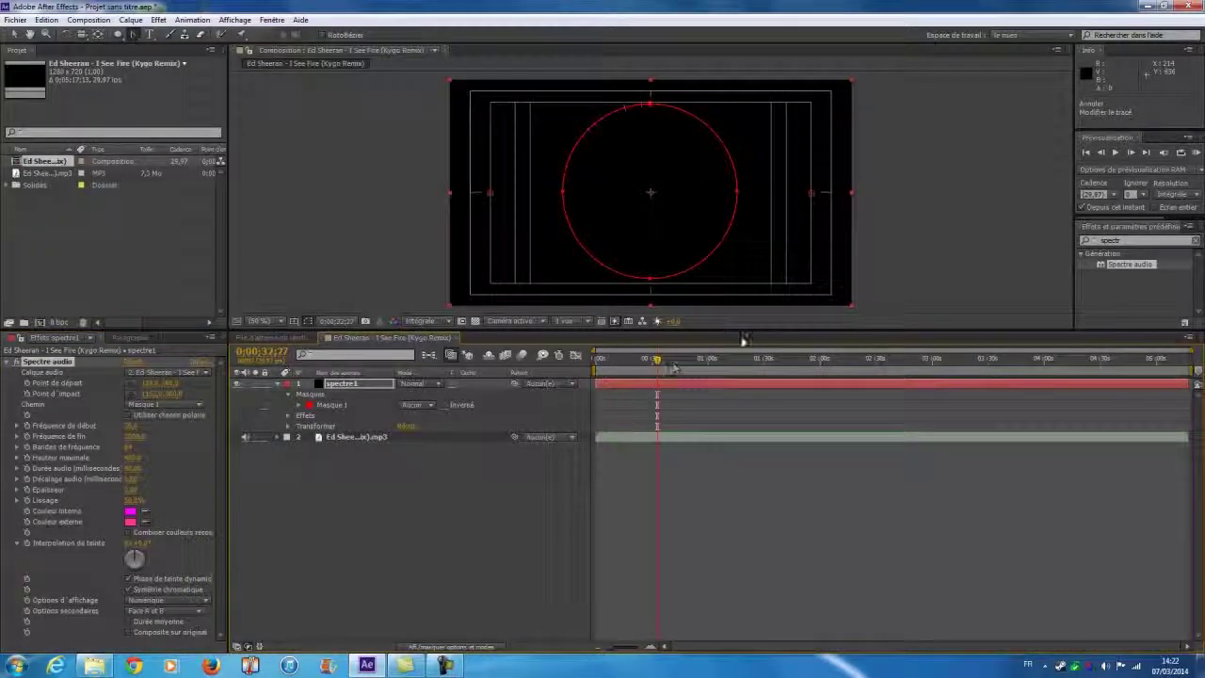
{"action": "key", "text": "KP_0"}
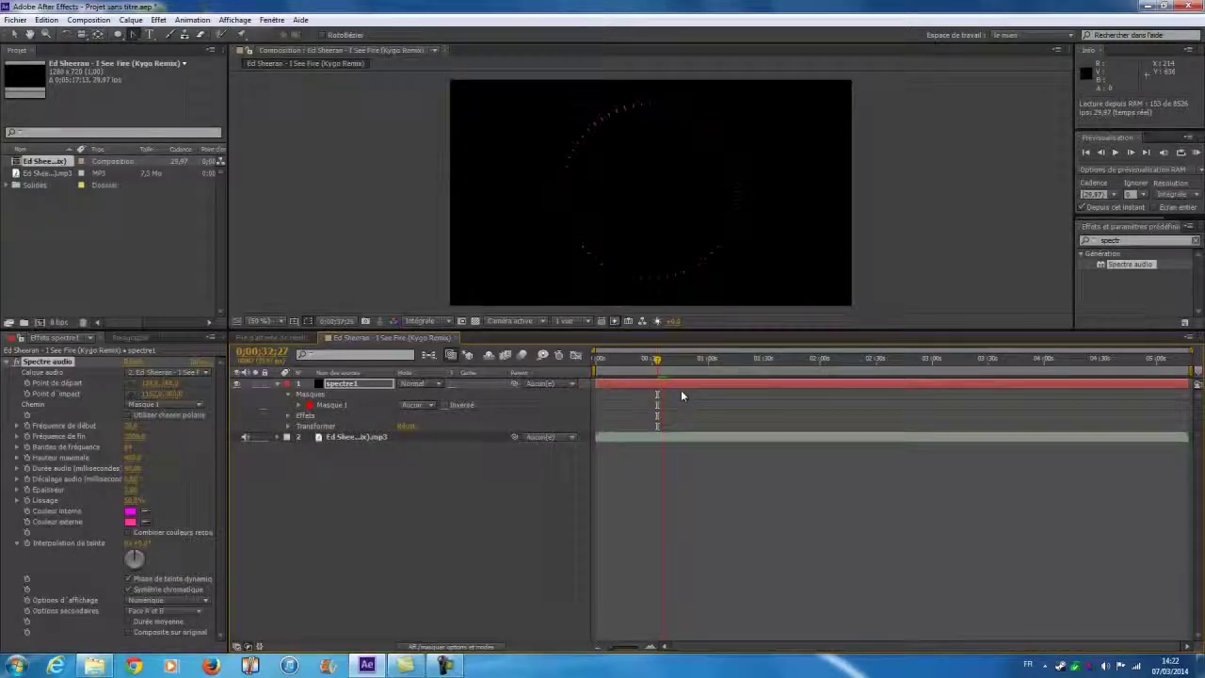
{"action": "key", "text": "space"}
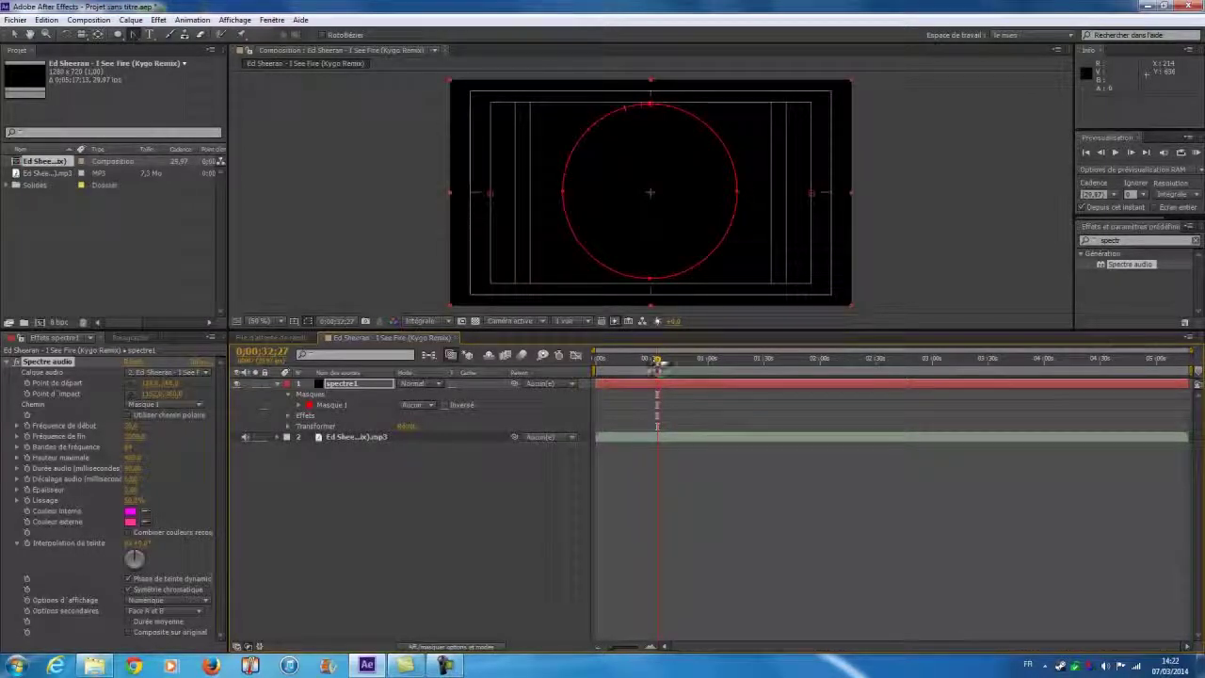
{"action": "left_click_drag", "start_coordinate": [657, 360], "coordinate": [676, 362]}
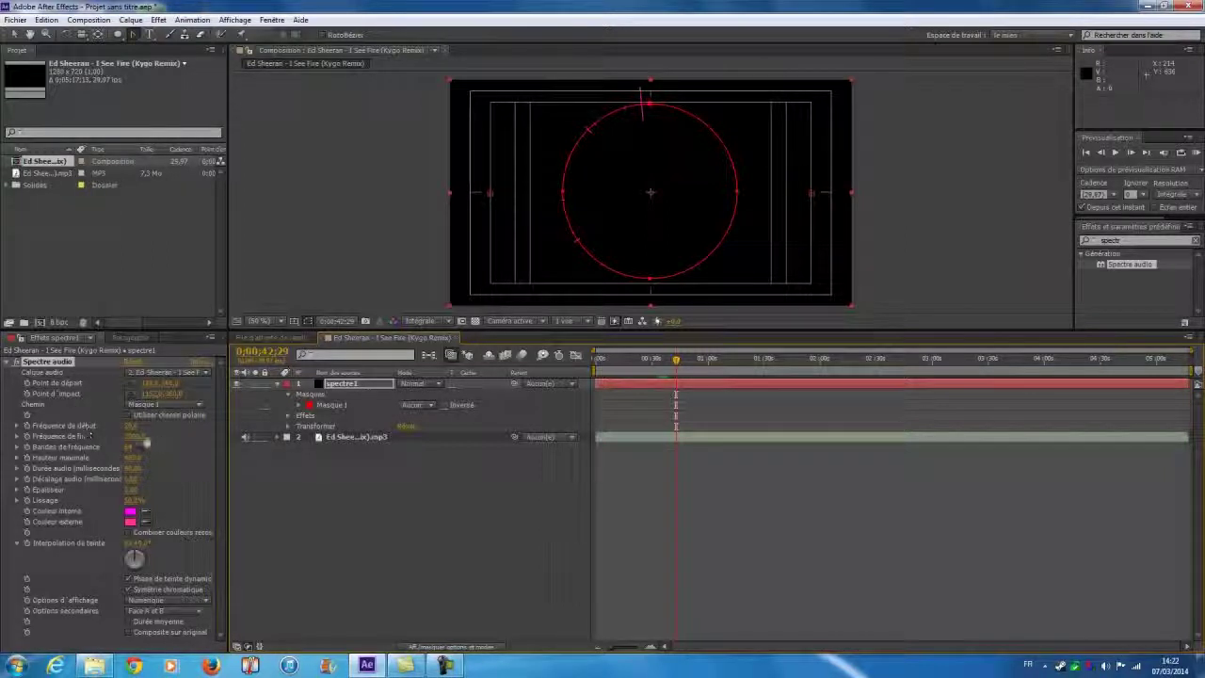
Step: Set the Spectre audio effect's Fréquence de fin to 1000
{"action": "left_click", "coordinate": [135, 436]}
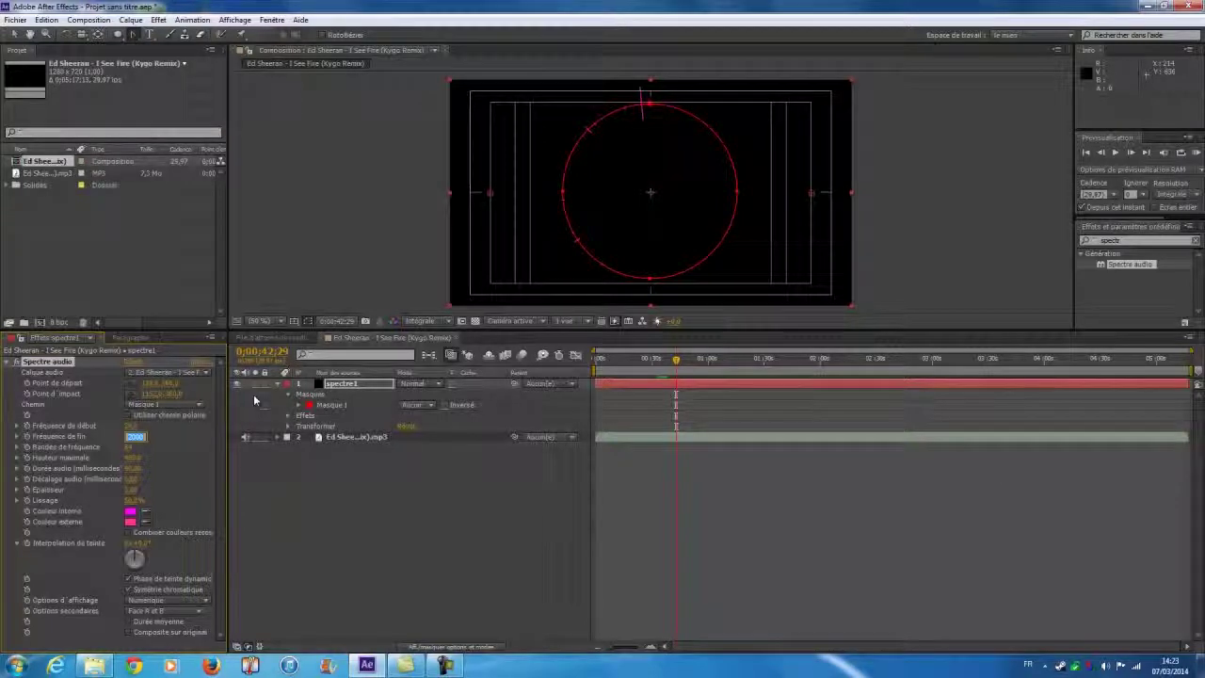
{"action": "type", "text": "100"}
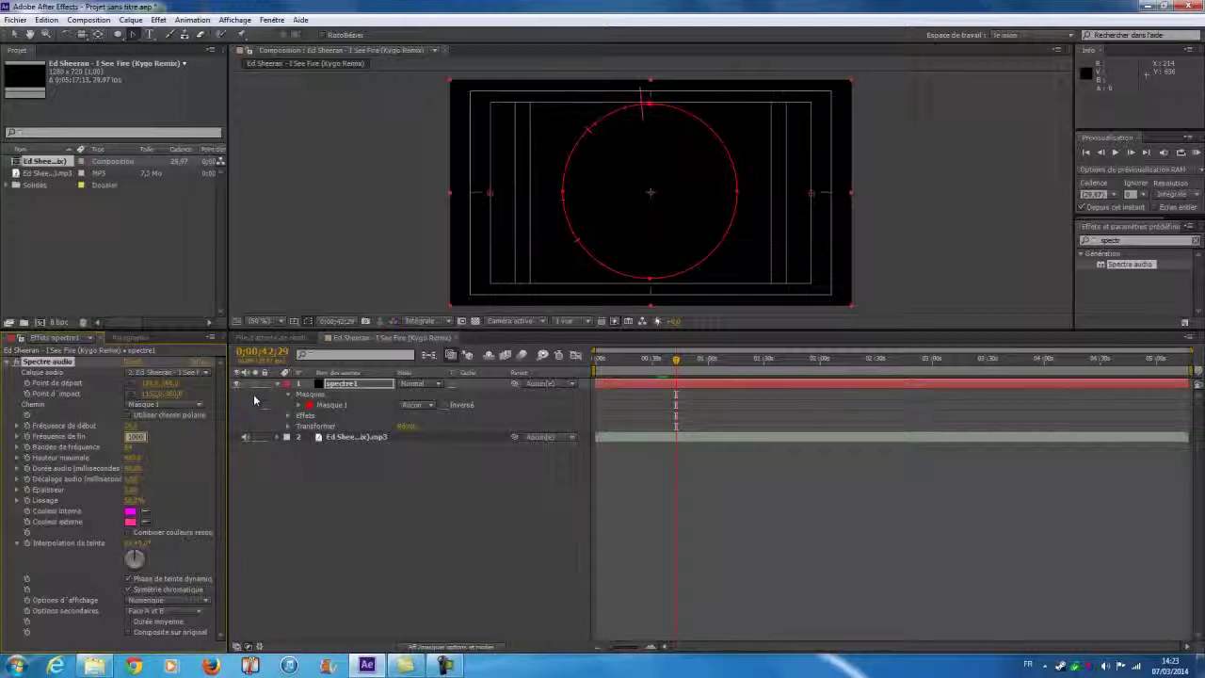
{"action": "key", "text": "Return"}
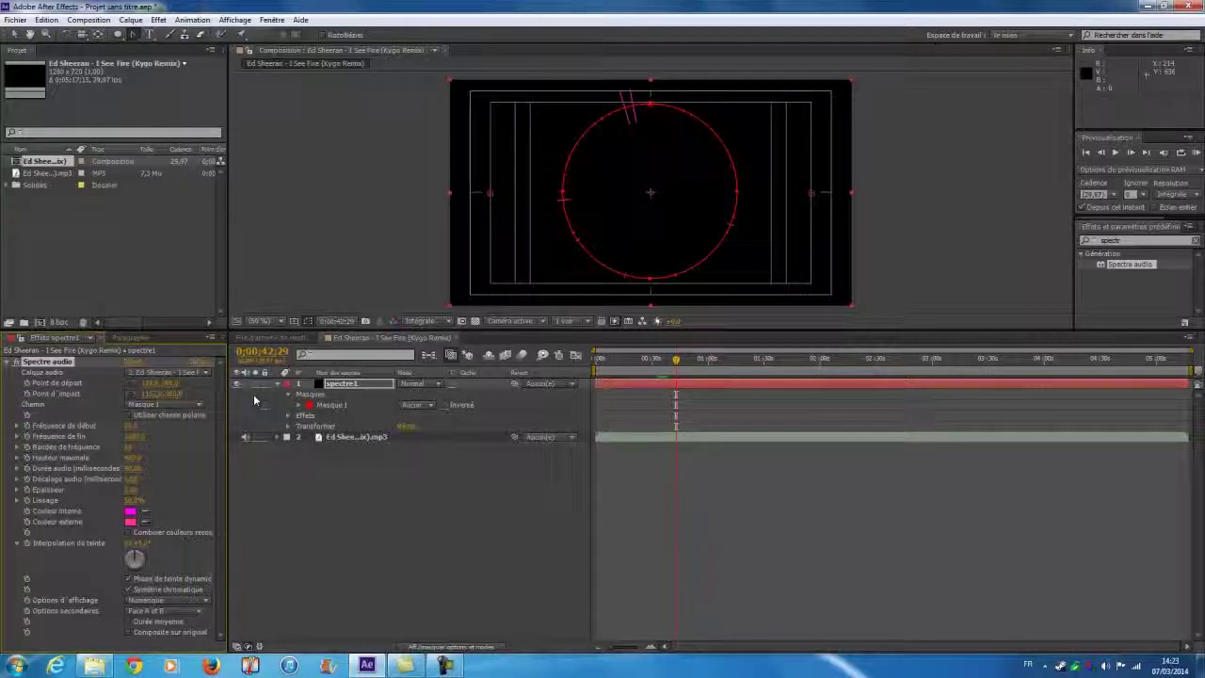
Step: Set the Spectre audio effect's Fréquence de fin to 1500 and scrub the timeline to check the spectrum
{"action": "left_click", "coordinate": [132, 437]}
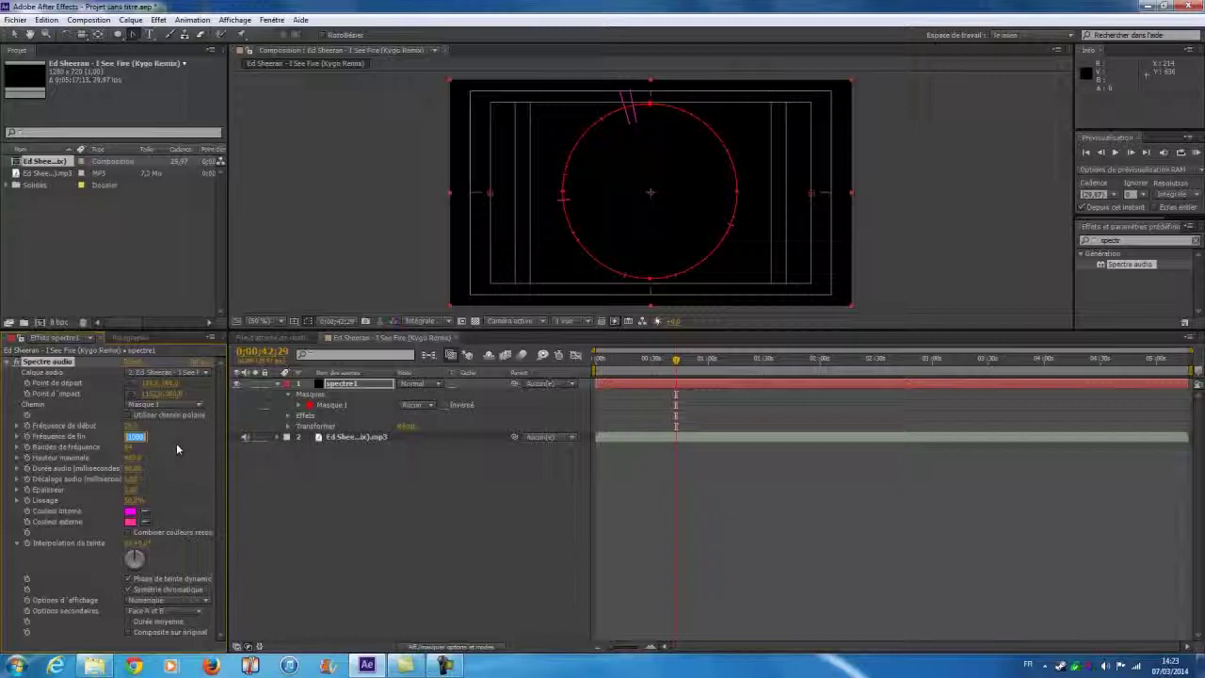
{"action": "type", "text": "15"}
{"action": "key", "text": "Return"}
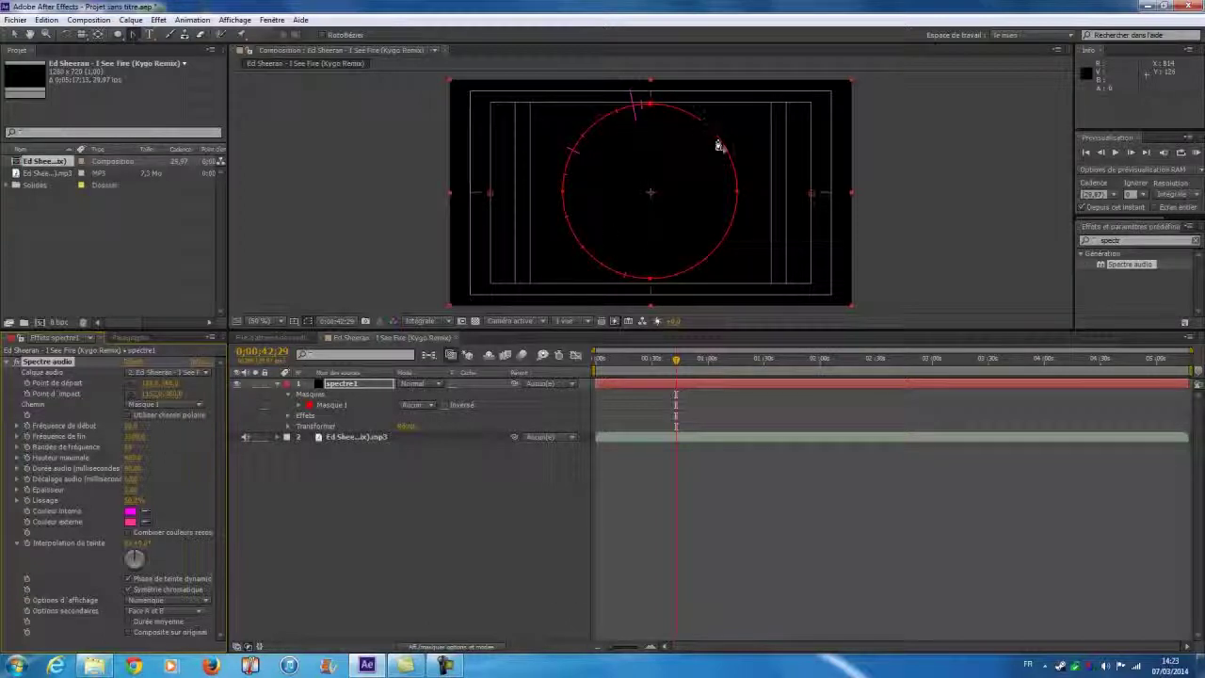
{"action": "mouse_move", "coordinate": [680, 361]}
{"action": "left_mouse_down"}
{"action": "mouse_move", "coordinate": [889, 363]}
{"action": "mouse_move", "coordinate": [655, 365]}
{"action": "mouse_move", "coordinate": [667, 365]}
{"action": "left_mouse_up"}
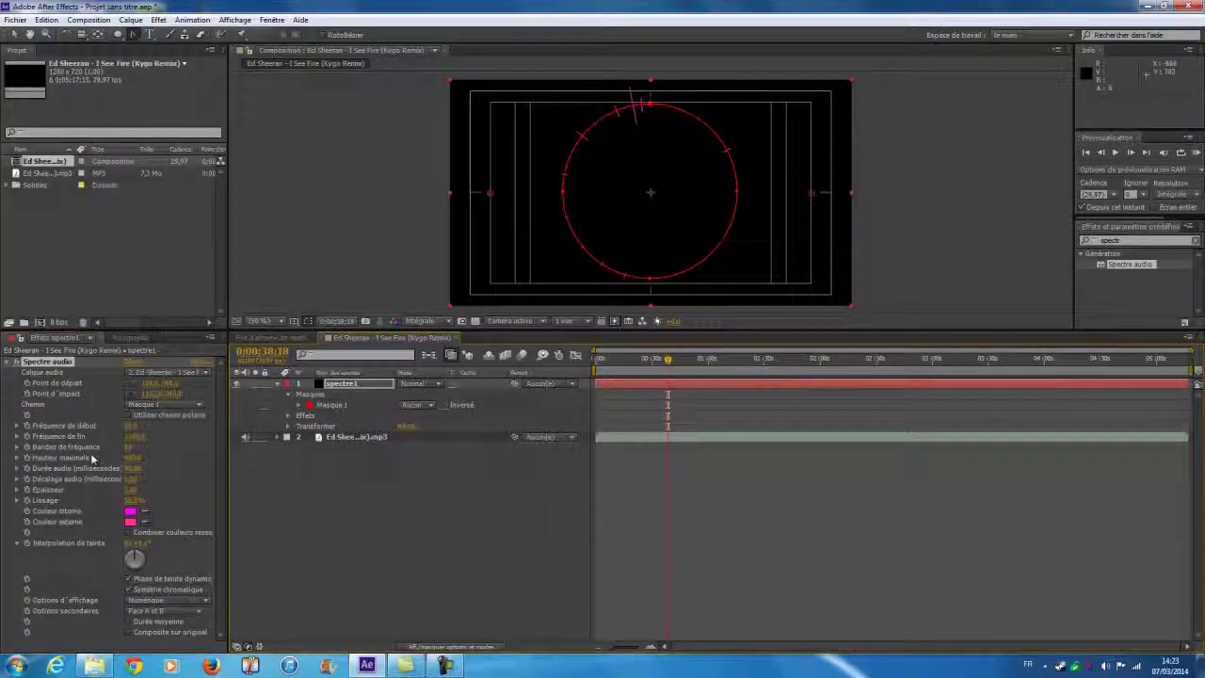
Step: Set the Spectre audio effect's Bandes de fréquence to 256 and scrub the timeline to check the denser bars
{"action": "left_click", "coordinate": [135, 446]}
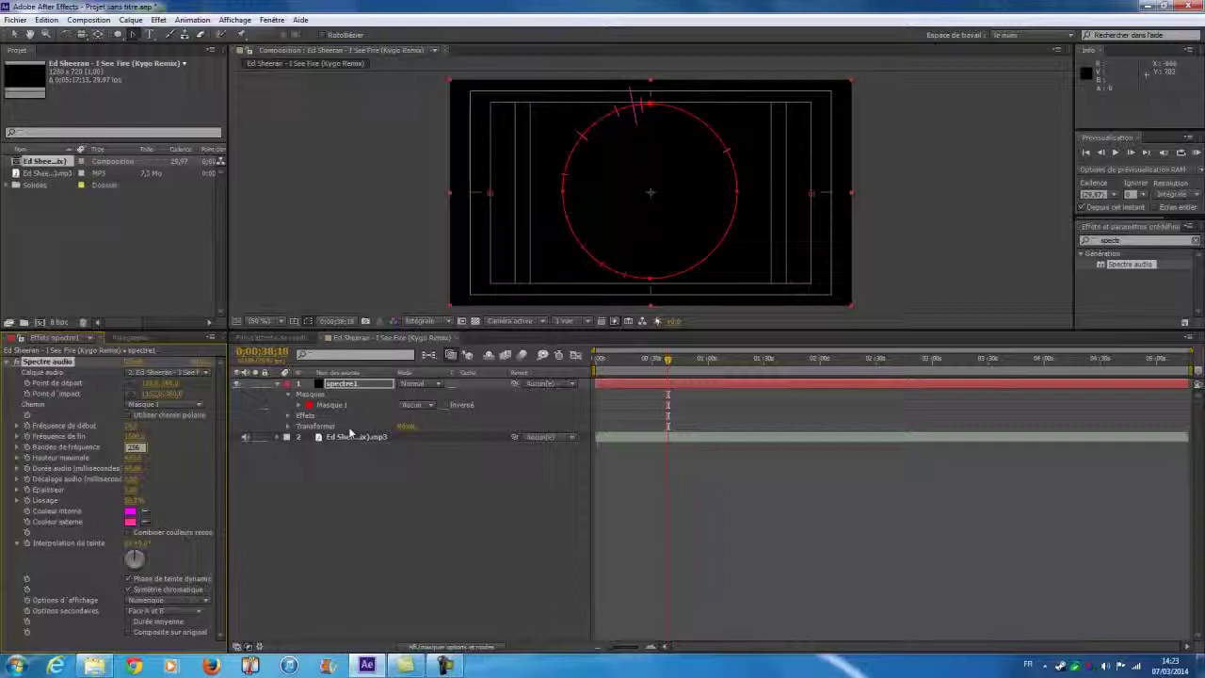
{"action": "key", "text": "Return"}
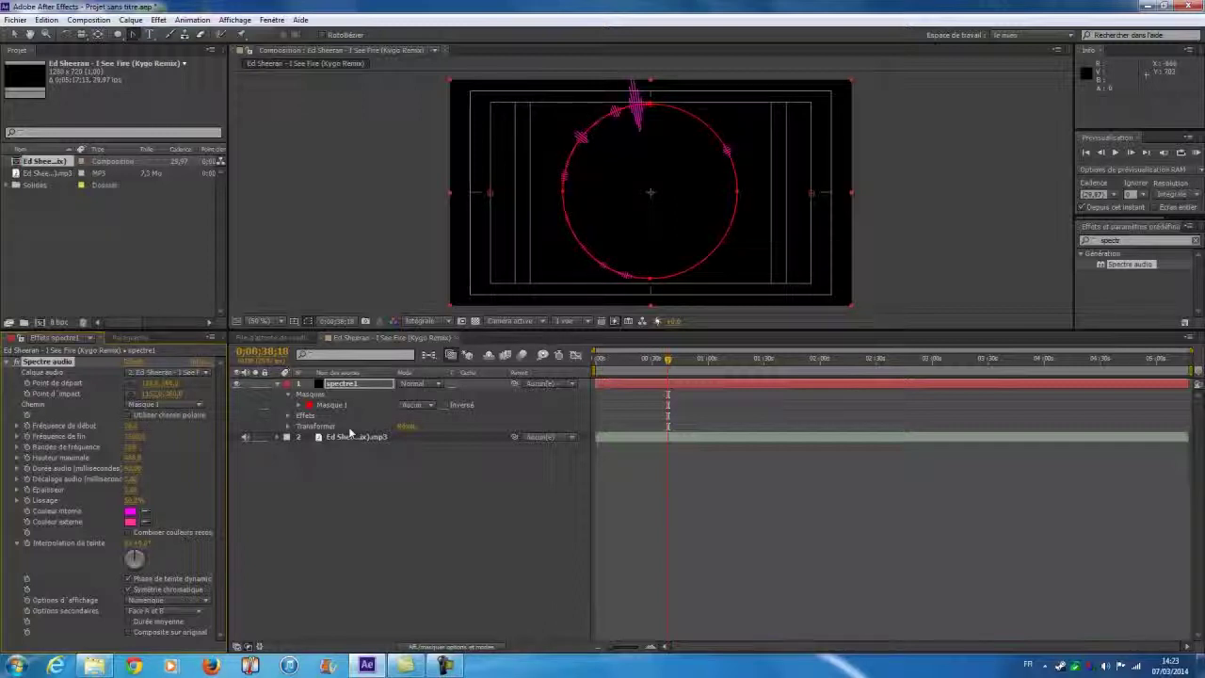
{"action": "mouse_move", "coordinate": [669, 361]}
{"action": "left_mouse_down"}
{"action": "mouse_move", "coordinate": [703, 365]}
{"action": "mouse_move", "coordinate": [663, 368]}
{"action": "left_mouse_up"}
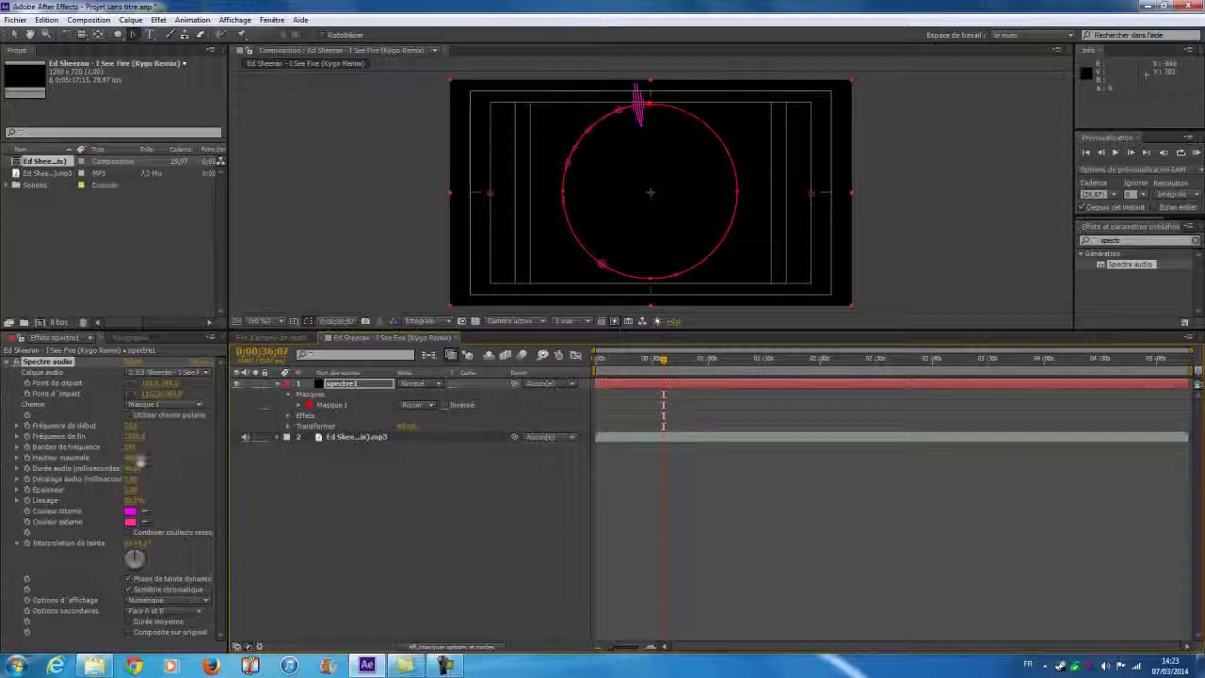
{"action": "left_click_drag", "start_coordinate": [669, 367], "coordinate": [671, 365]}
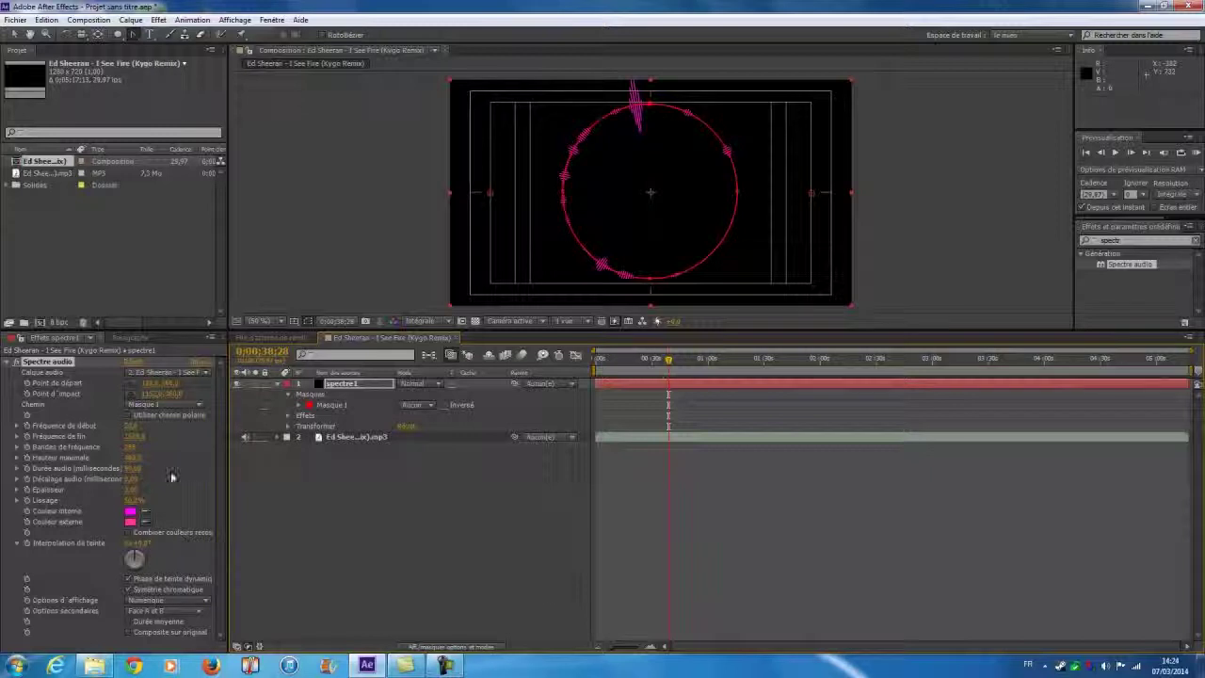
Step: Try a much larger Epaisseur of about 10.7 for the Spectre audio effect and scrub to check the thick bars
{"action": "left_click", "coordinate": [133, 490]}
{"action": "left_click", "coordinate": [168, 491]}
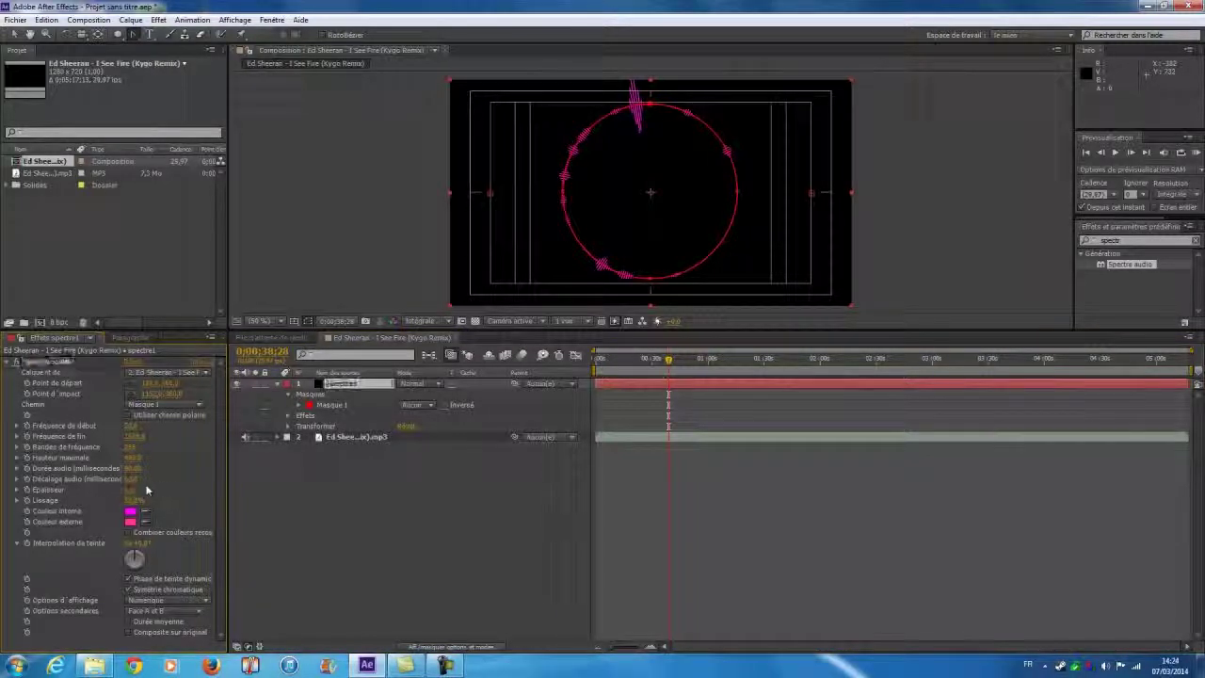
{"action": "left_click", "coordinate": [130, 491]}
{"action": "left_click_drag", "start_coordinate": [130, 491], "coordinate": [168, 484]}
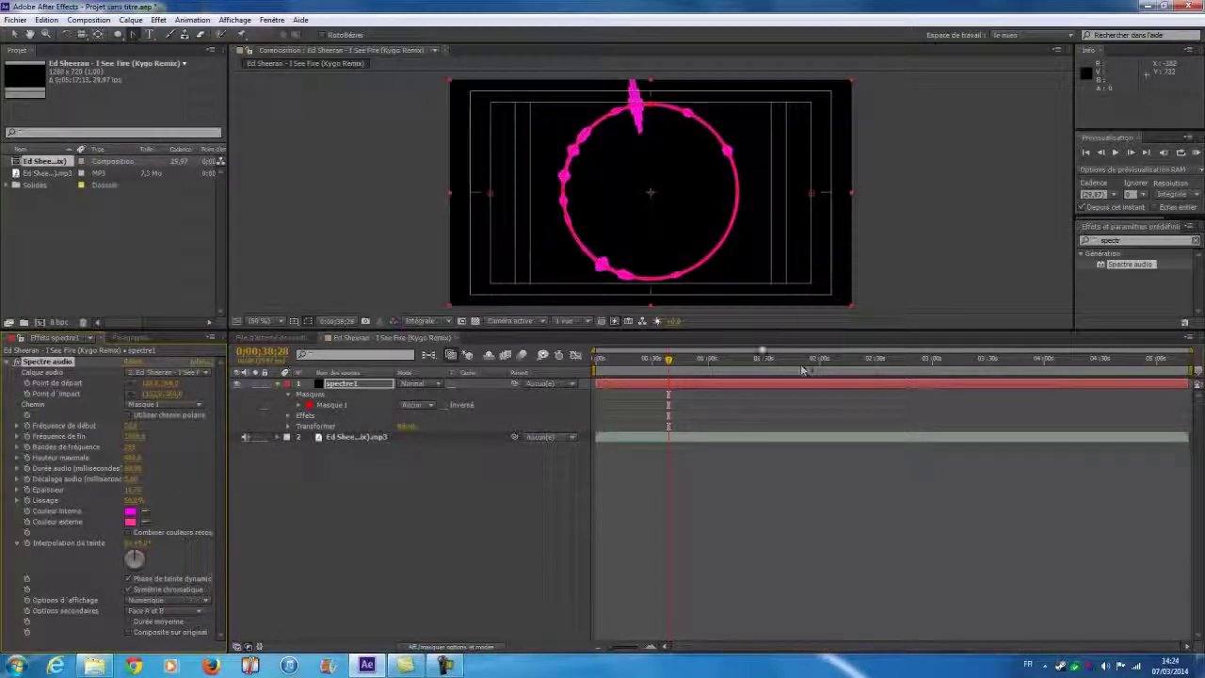
{"action": "mouse_move", "coordinate": [670, 363]}
{"action": "left_mouse_down"}
{"action": "mouse_move", "coordinate": [693, 362]}
{"action": "mouse_move", "coordinate": [680, 366]}
{"action": "left_mouse_up"}
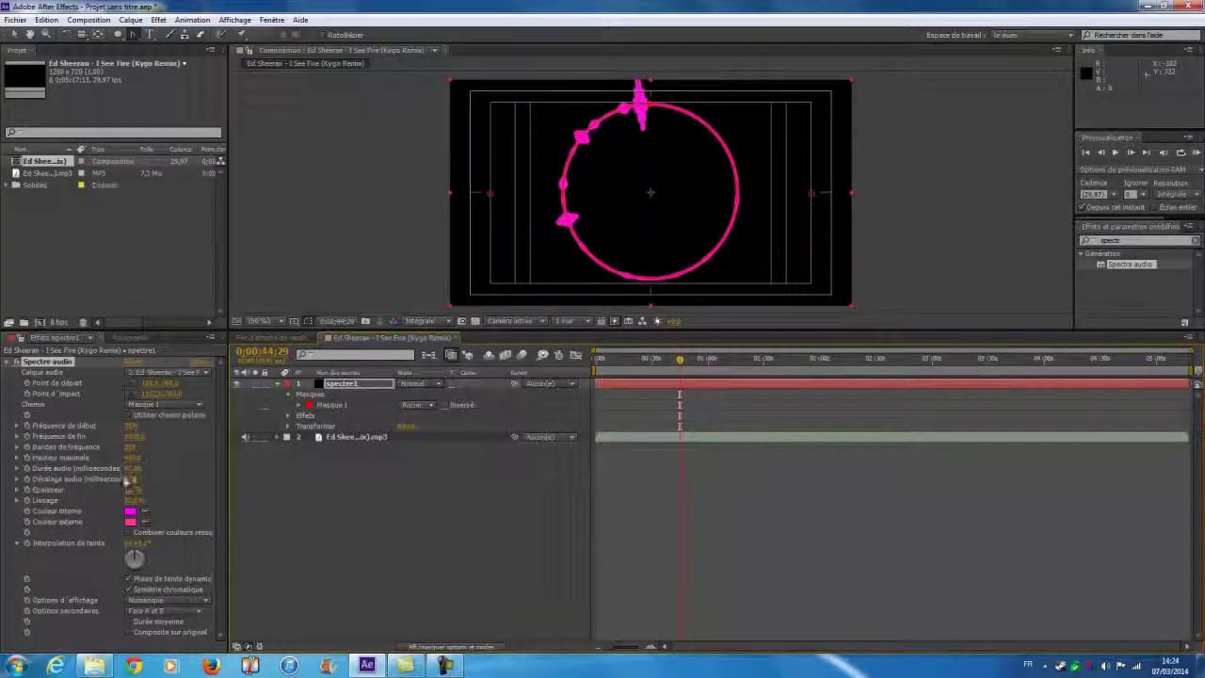
Step: Reduce the Spectre audio effect's Epaisseur to 1, change it to 2, and scrub ahead to check the thinner bars
{"action": "left_click", "coordinate": [135, 490]}
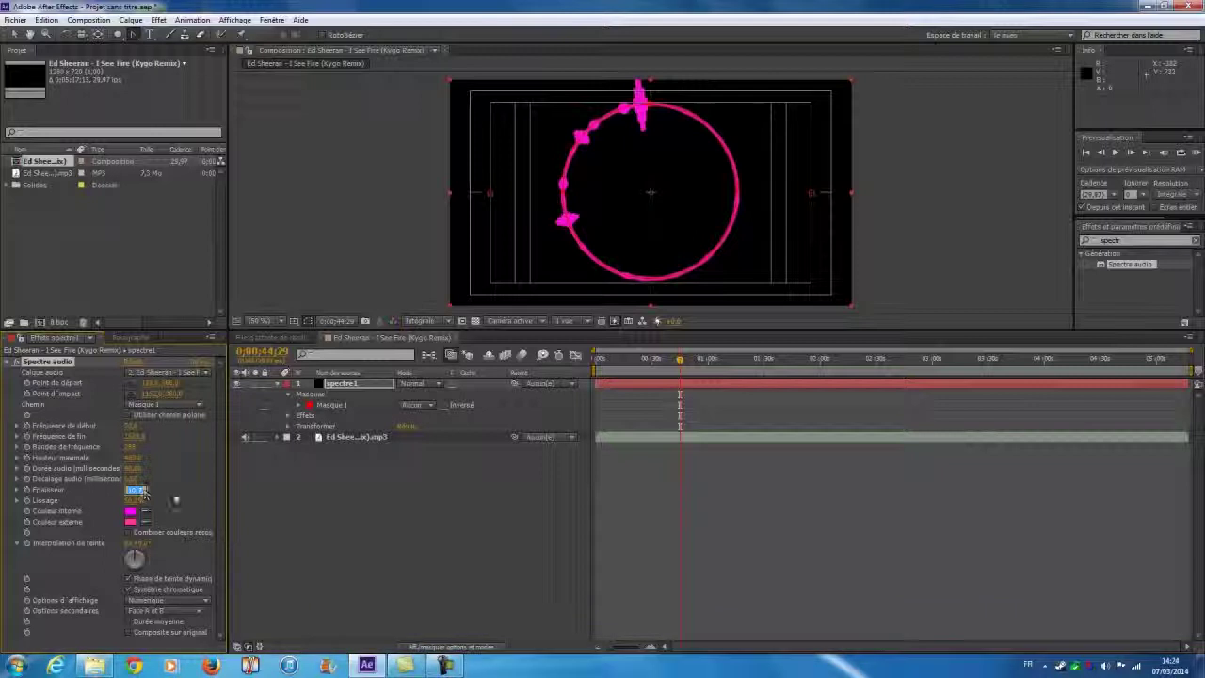
{"action": "type", "text": "1"}
{"action": "key", "text": "Return"}
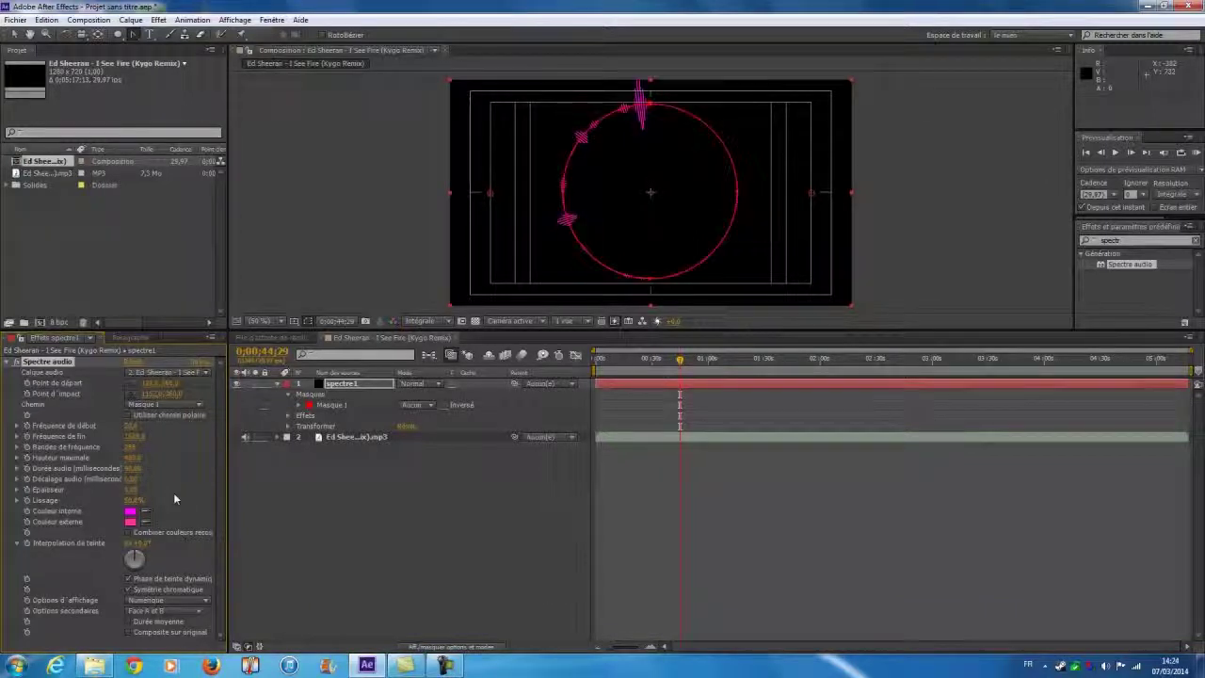
{"action": "left_click", "coordinate": [135, 491]}
{"action": "type", "text": "2"}
{"action": "key", "text": "Return"}
{"action": "left_click_drag", "start_coordinate": [680, 362], "coordinate": [701, 360]}
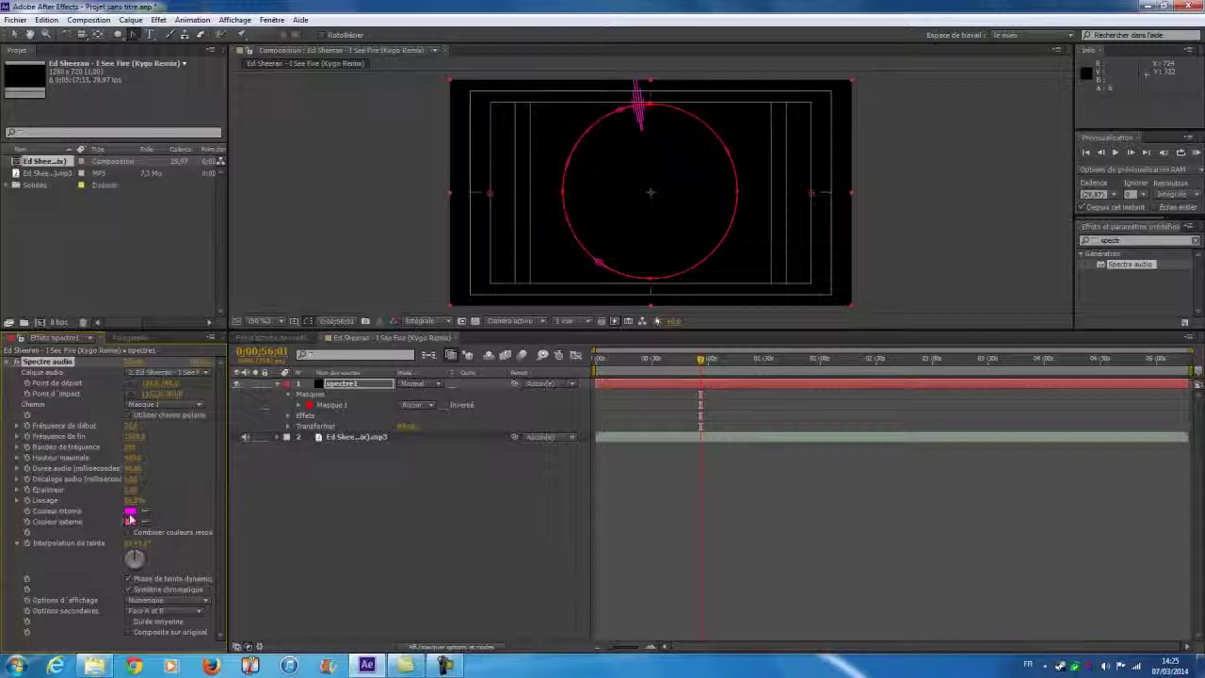
Step: Set the Spectre audio effect's Couleur interne to pure blue, 0600FF
{"action": "left_click", "coordinate": [130, 513]}
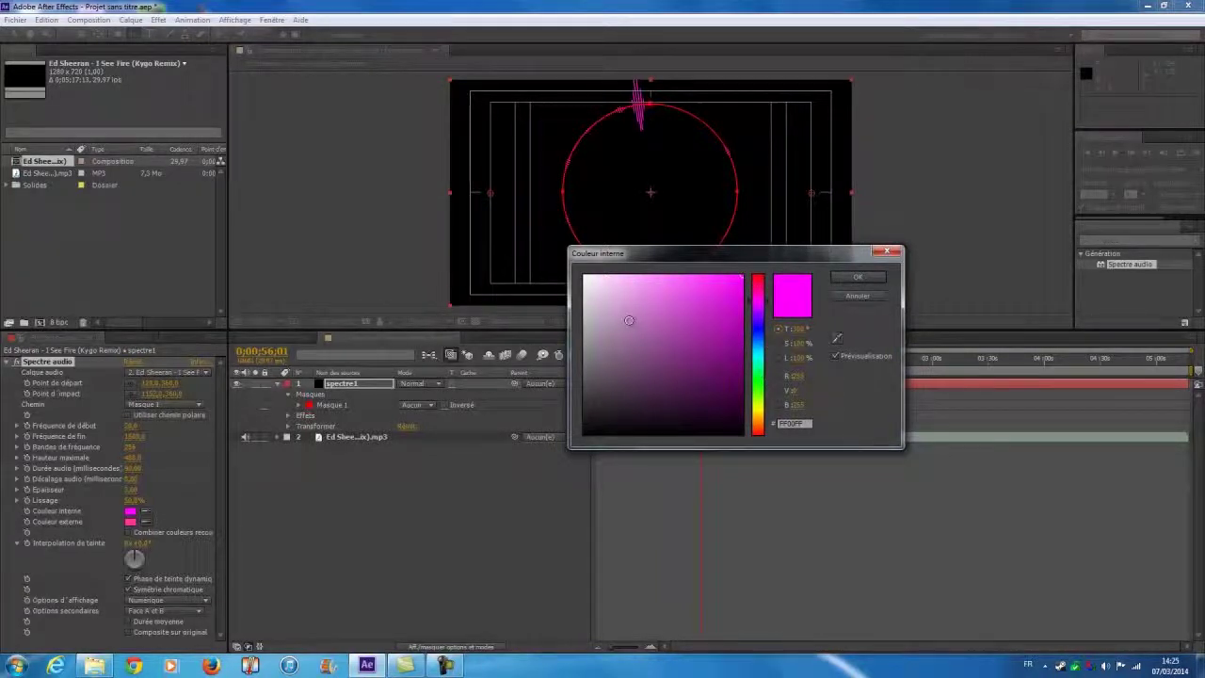
{"action": "left_click", "coordinate": [760, 331]}
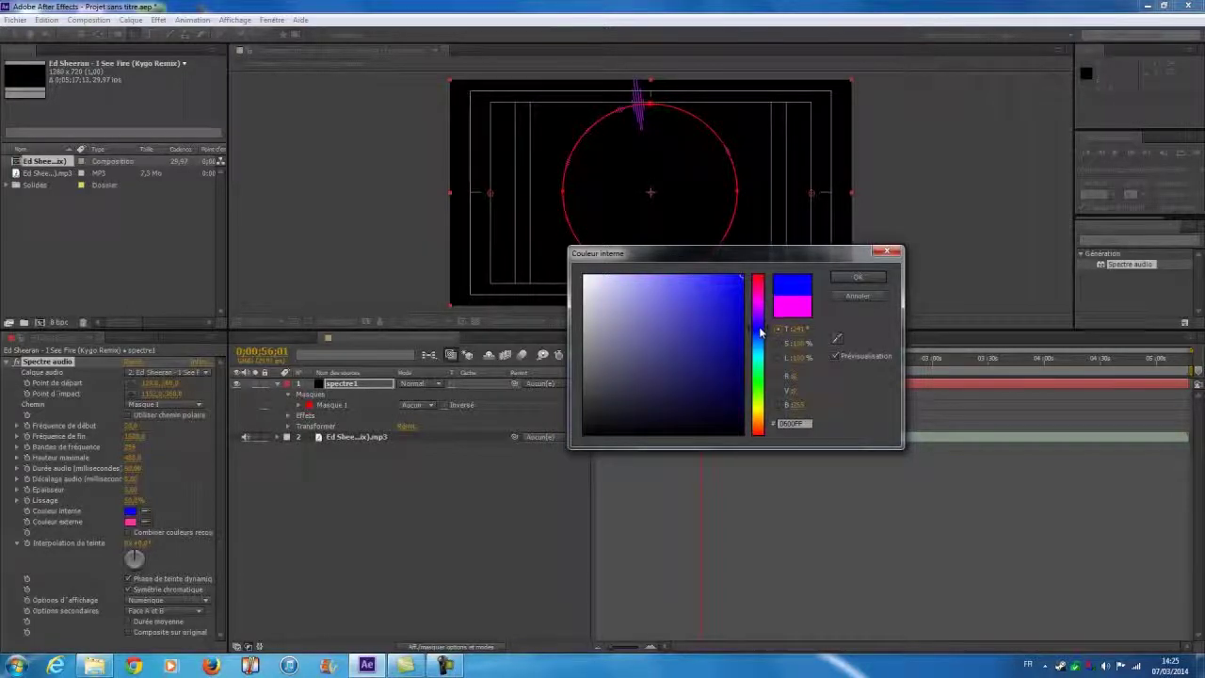
{"action": "left_click", "coordinate": [857, 278]}
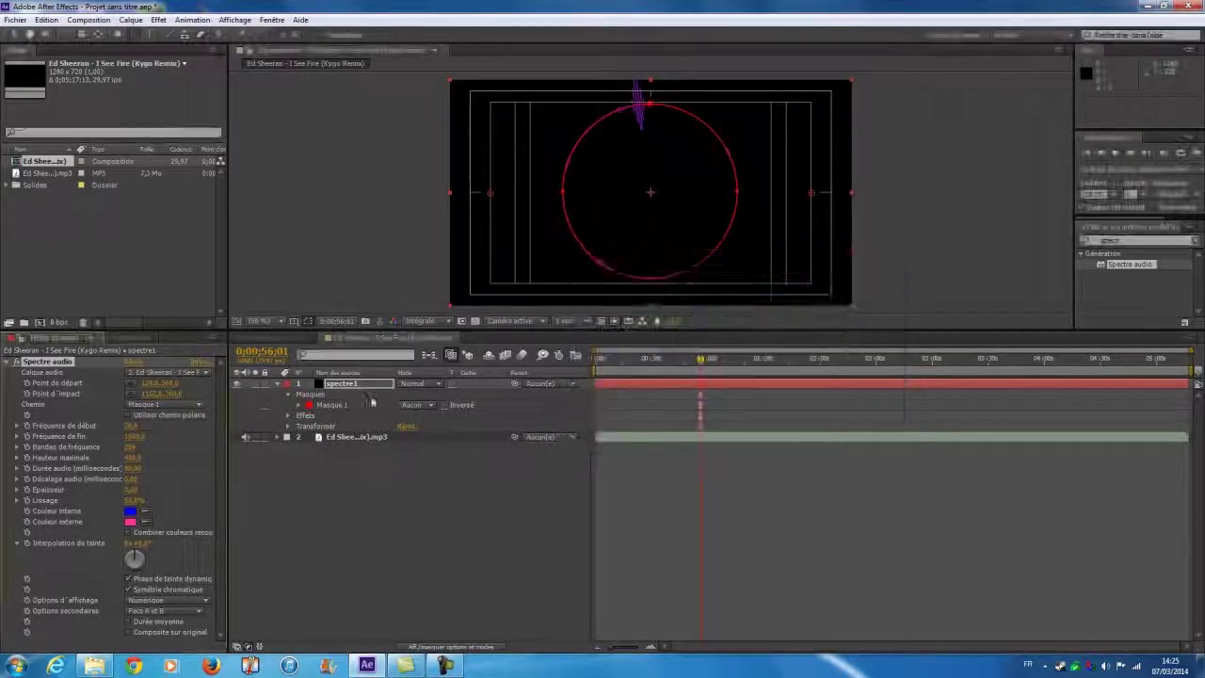
Step: Set the Spectre audio effect's Couleur externe to a strong blue closely matching the inner colour
{"action": "left_click", "coordinate": [129, 522]}
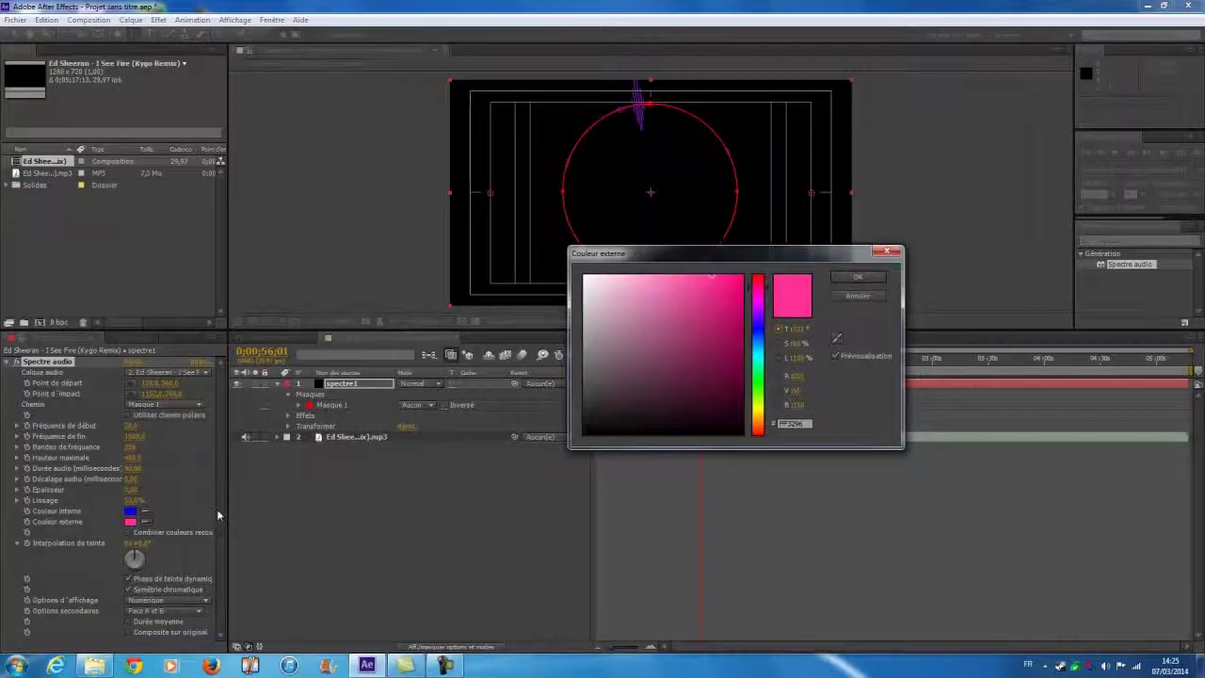
{"action": "left_click", "coordinate": [758, 331]}
{"action": "left_click", "coordinate": [741, 280]}
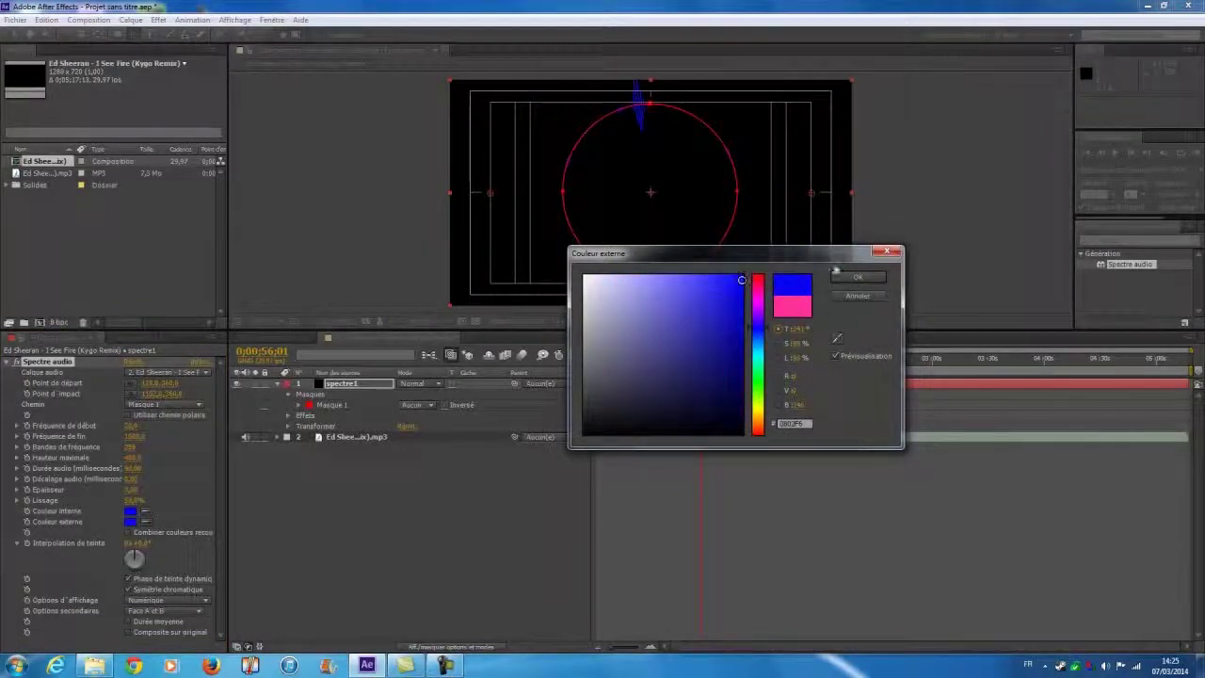
{"action": "left_click", "coordinate": [856, 279]}
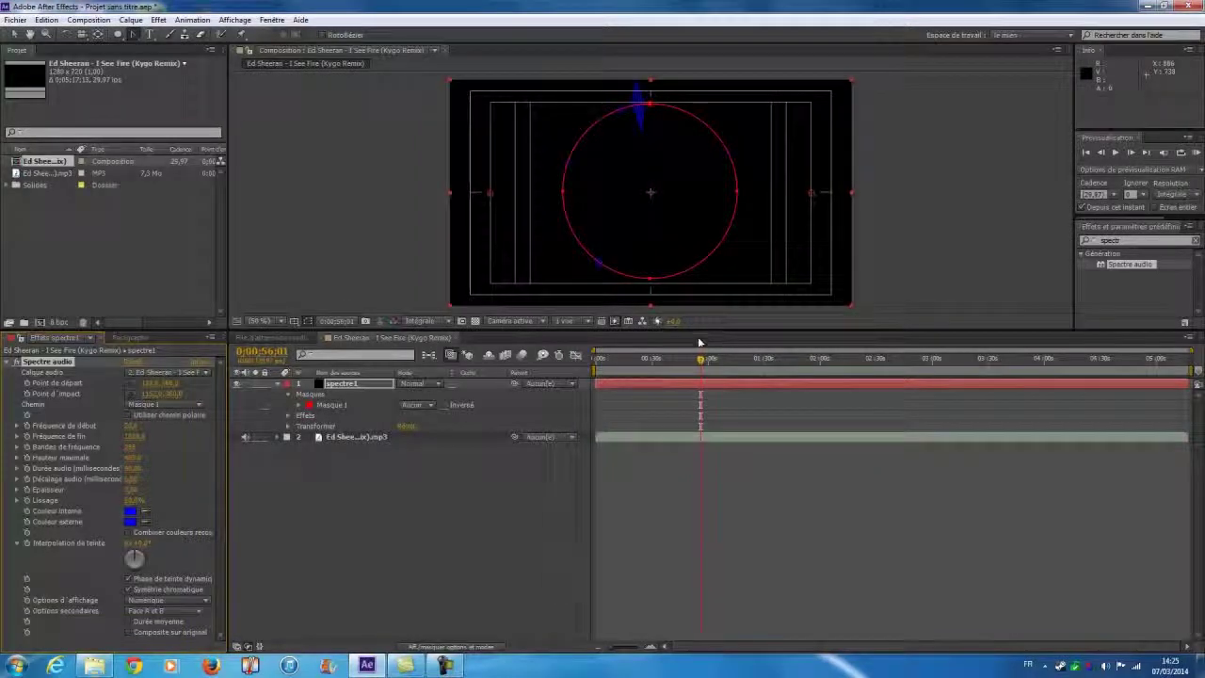
Step: Search the effects for "dégr" and apply the Dégradé 4 couleurs effect to the spectre1 layer
{"action": "left_click", "coordinate": [1139, 240]}
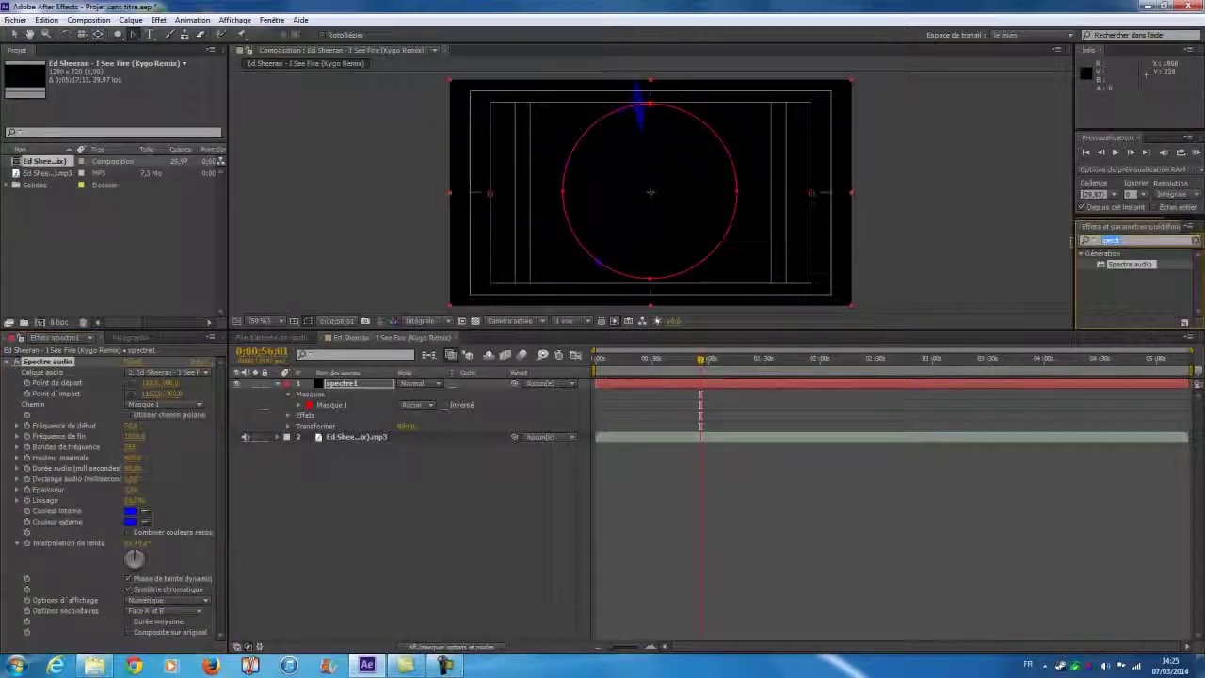
{"action": "type", "text": "dep"}
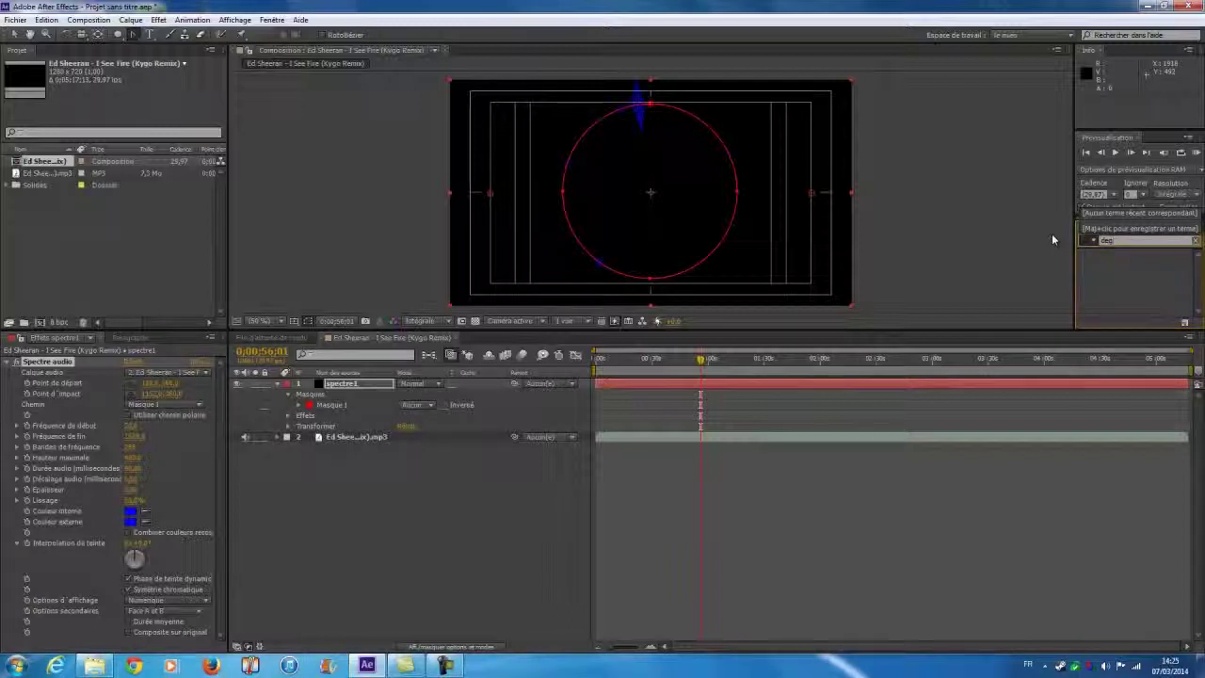
{"action": "key", "text": "BackSpace"}
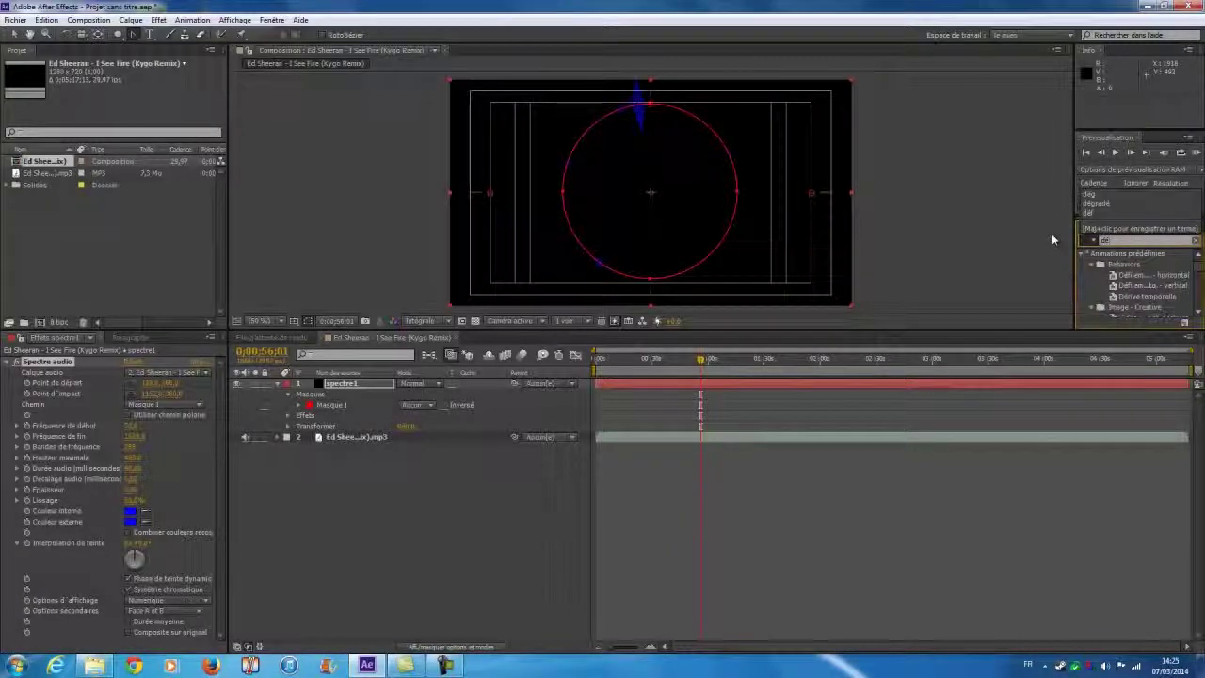
{"action": "type", "text": "gr"}
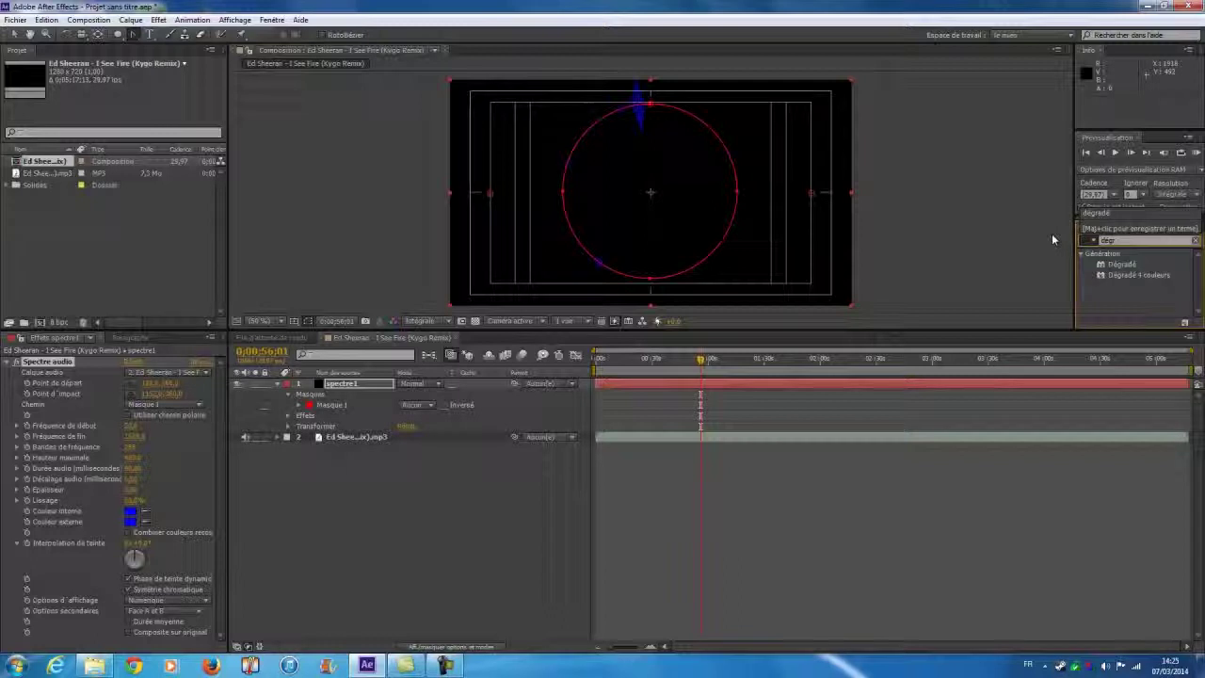
{"action": "left_click_drag", "start_coordinate": [1126, 275], "coordinate": [354, 386]}
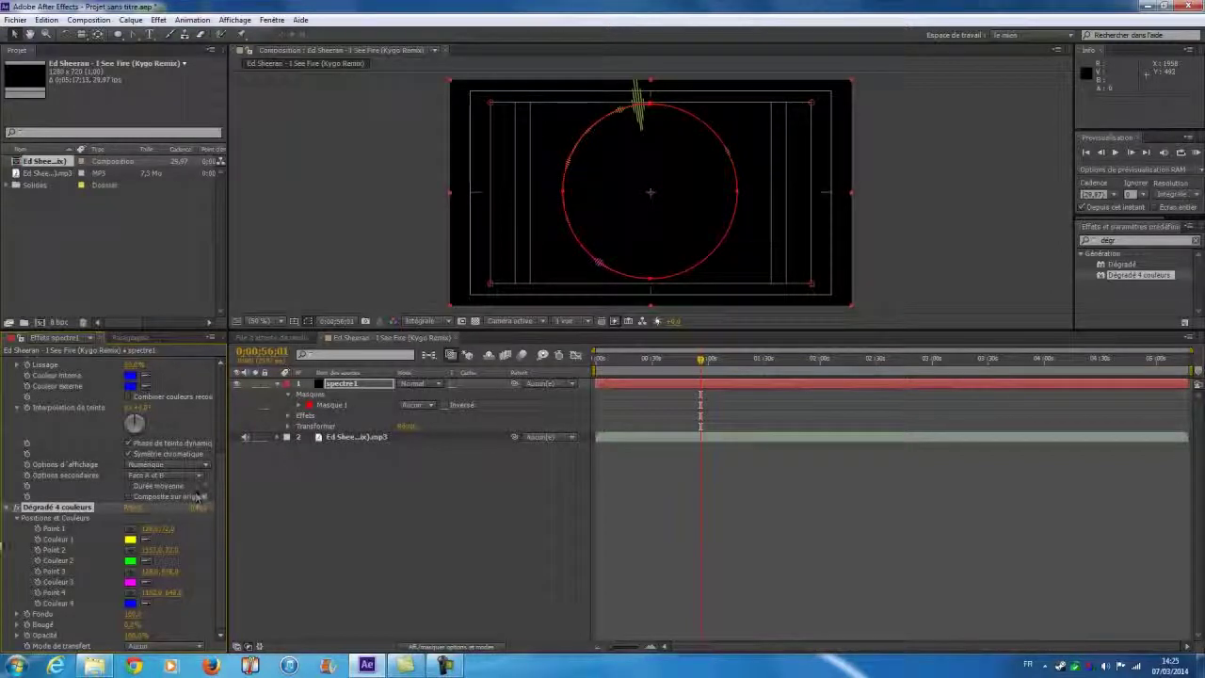
Step: Keep Couleur 1 of the Dégradé 4 couleurs effect yellow, FFFF00, and set Couleur 2 to orange, about FF8A0D
{"action": "left_click", "coordinate": [52, 509]}
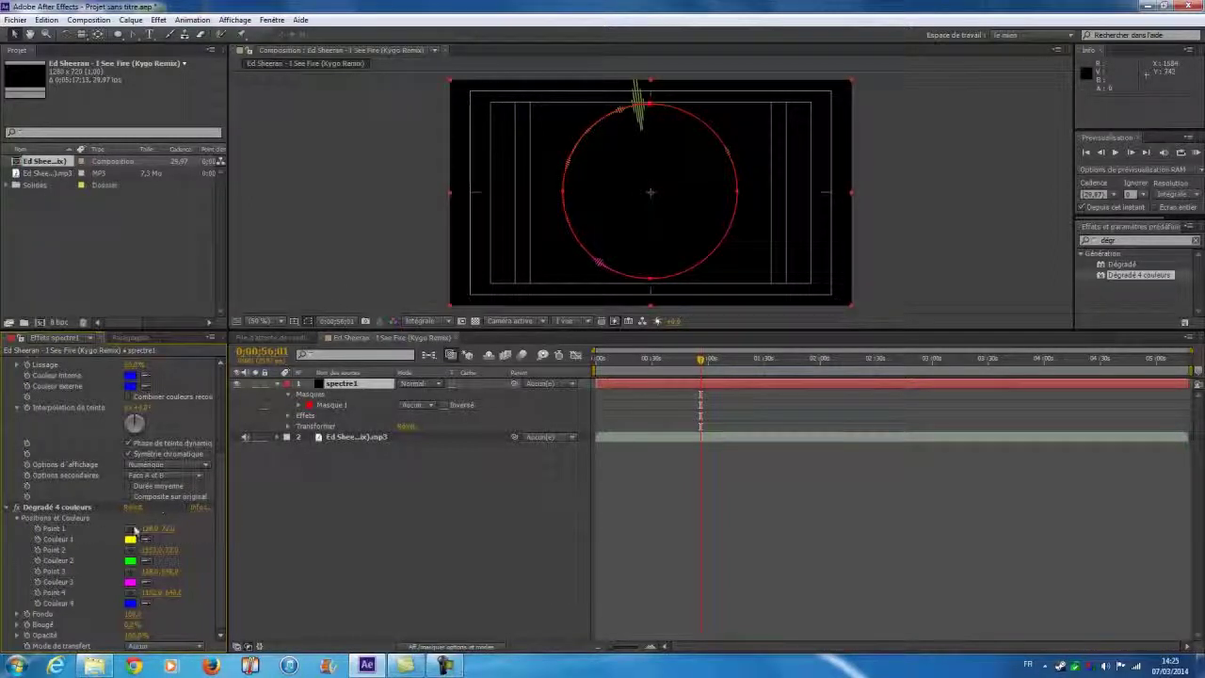
{"action": "left_click", "coordinate": [130, 539]}
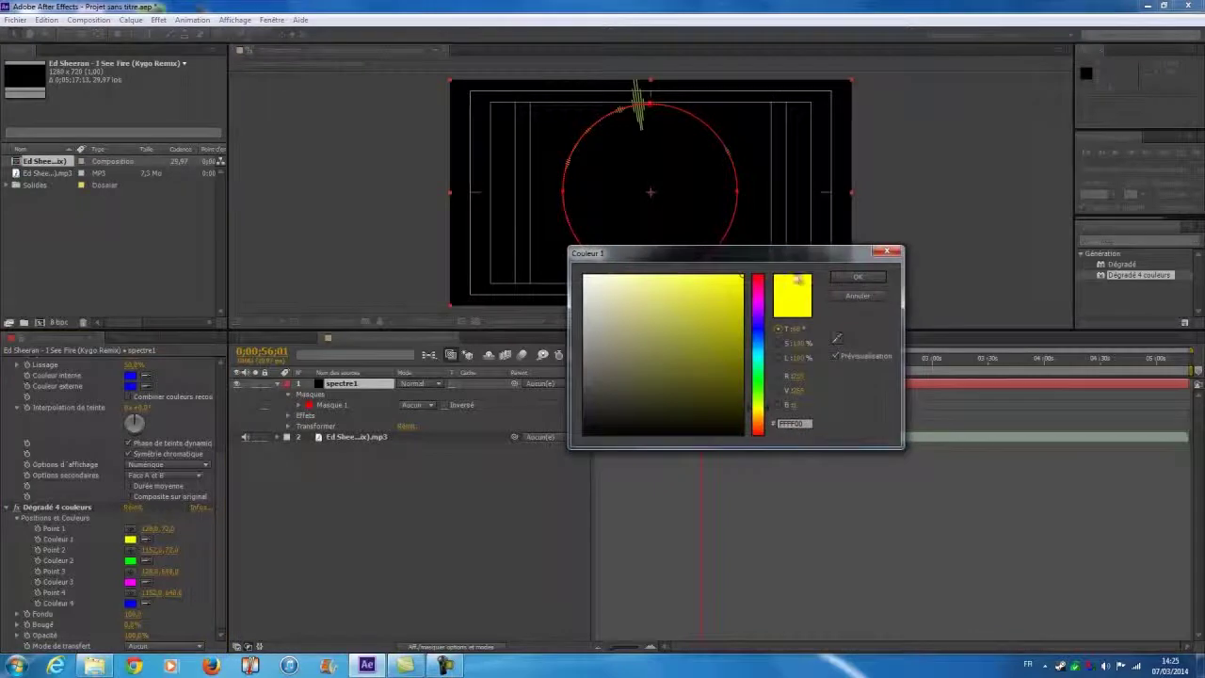
{"action": "left_click", "coordinate": [857, 278]}
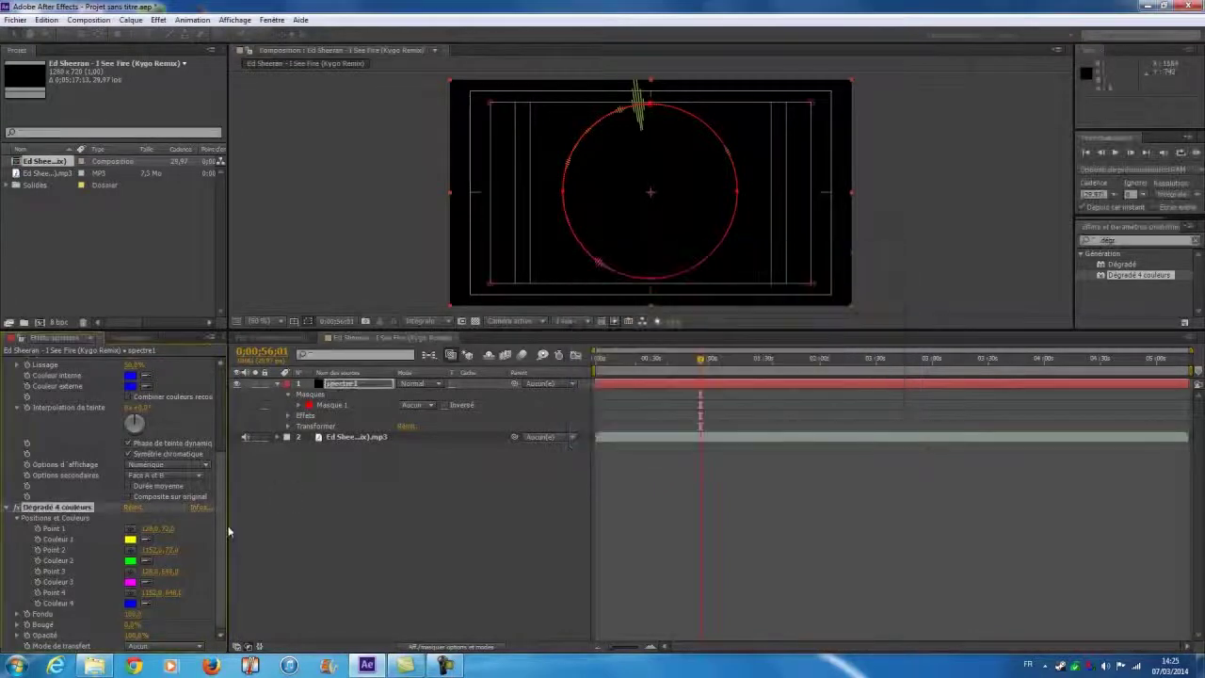
{"action": "left_click", "coordinate": [130, 560]}
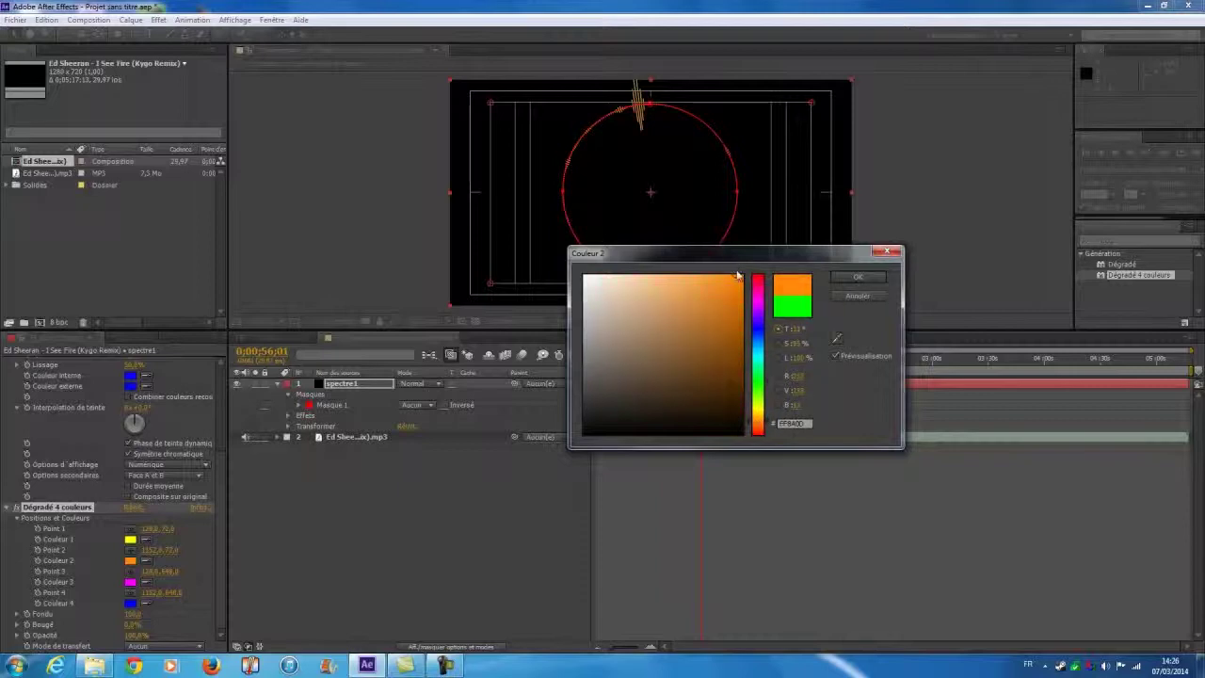
{"action": "left_click", "coordinate": [864, 277]}
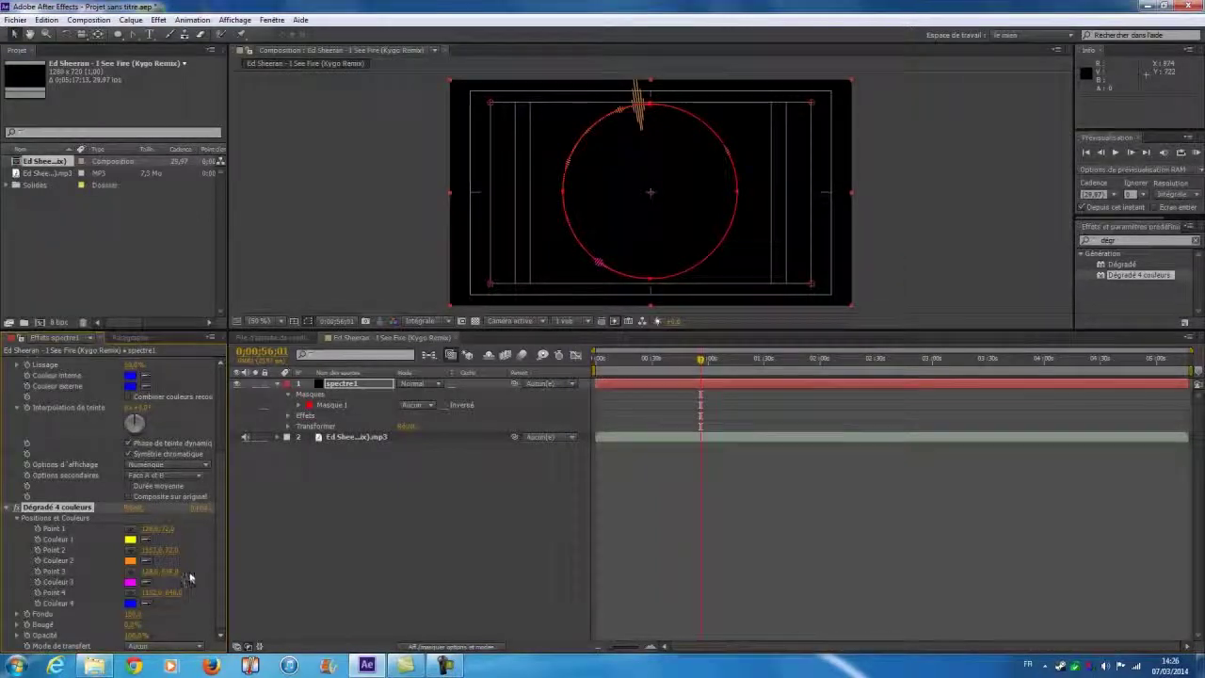
Step: Set Couleur 3 of the Dégradé 4 couleurs effect to bright red
{"action": "left_click", "coordinate": [130, 581]}
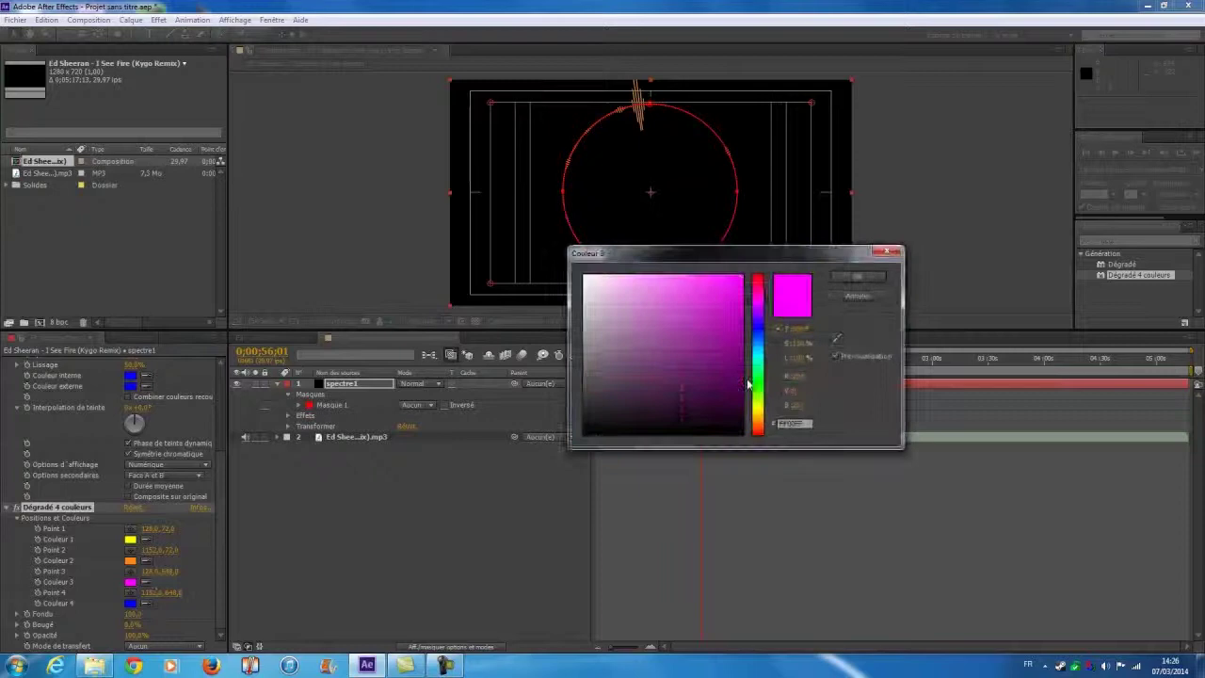
{"action": "left_click", "coordinate": [754, 435]}
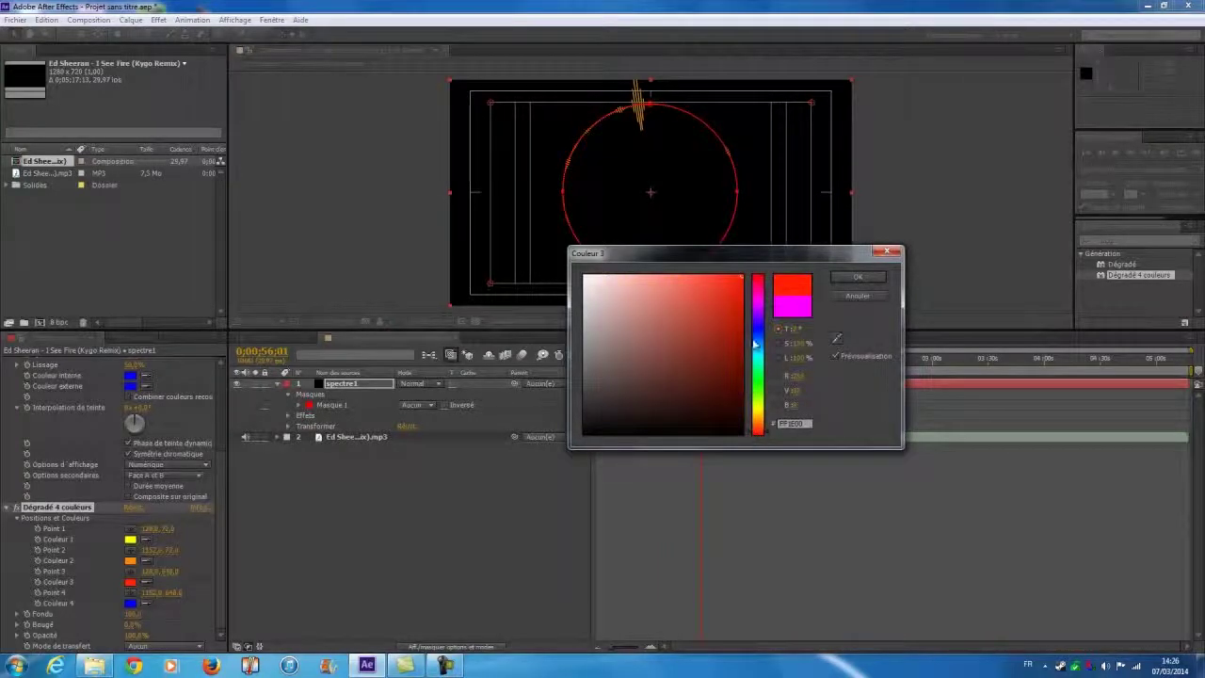
{"action": "left_click", "coordinate": [858, 277]}
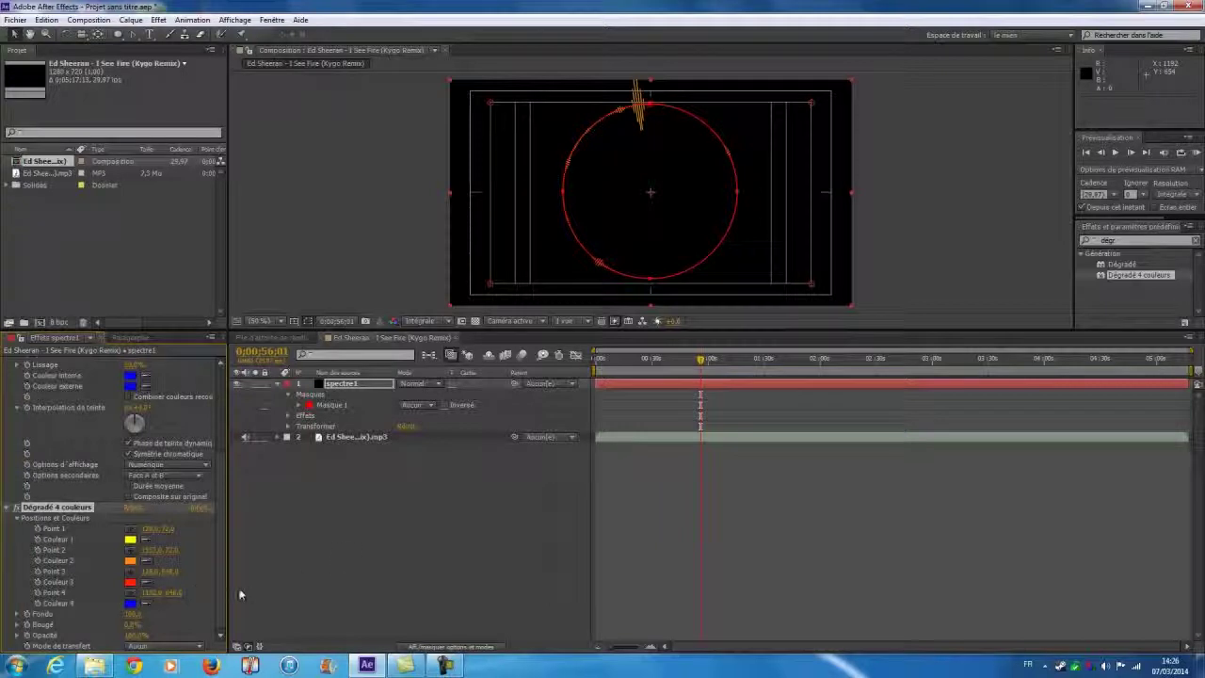
Step: Set Couleur 4 of the Dégradé 4 couleurs effect to dark grey
{"action": "left_click", "coordinate": [130, 604]}
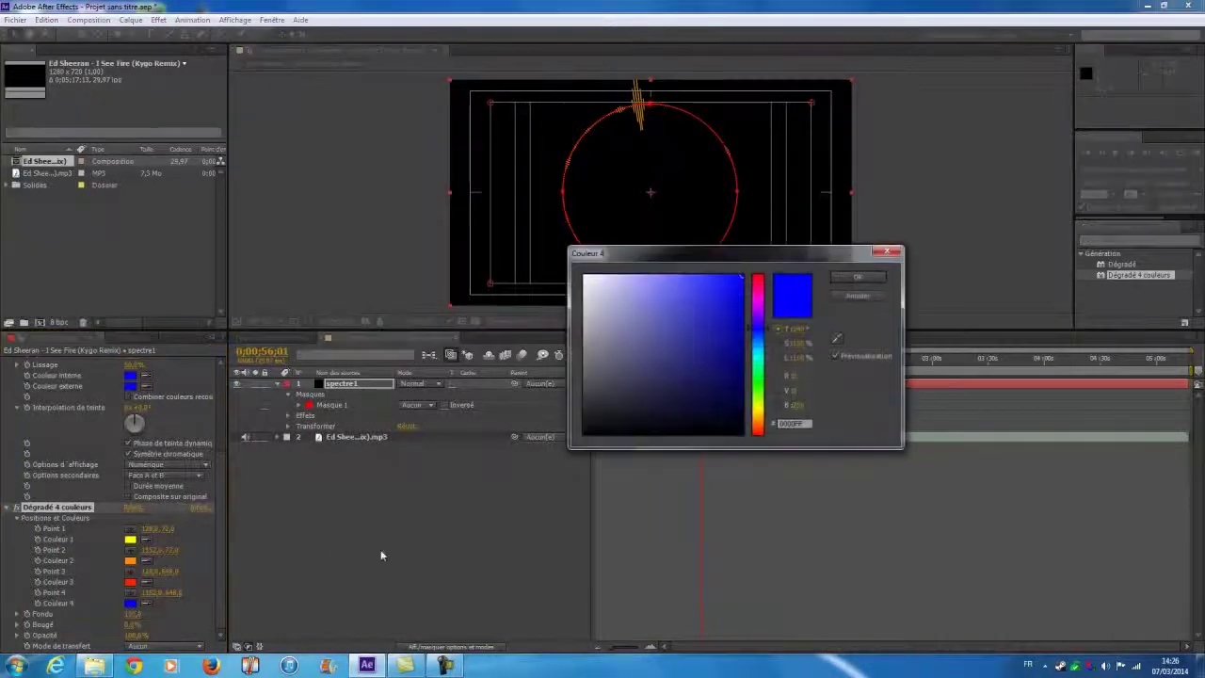
{"action": "left_click", "coordinate": [584, 390]}
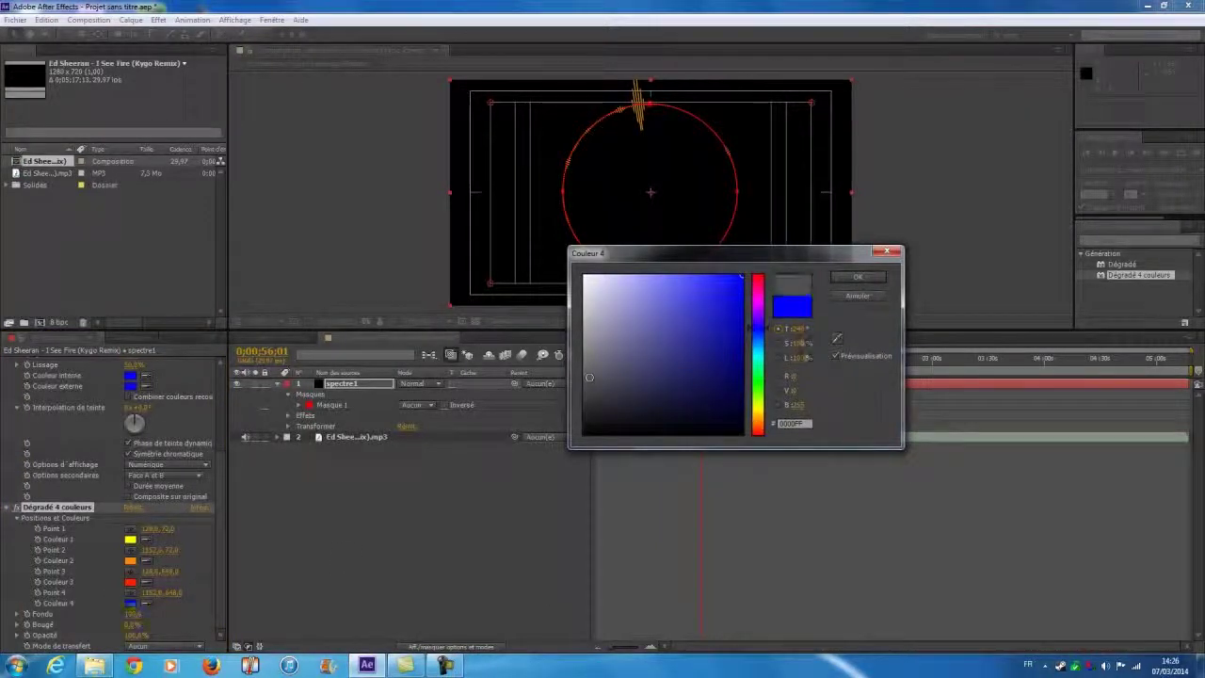
{"action": "left_click", "coordinate": [857, 277]}
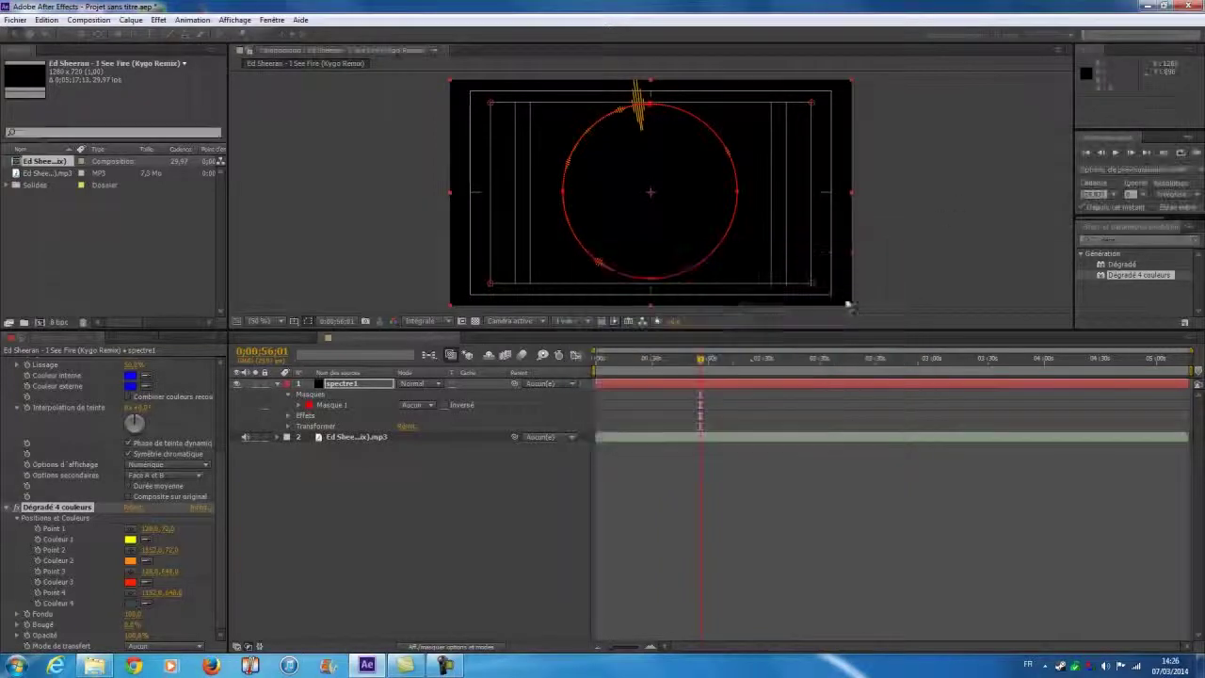
Step: Preview the recoloured spectrum around the one-minute mark and collapse the Dégradé 4 couleurs settings
{"action": "left_click_drag", "start_coordinate": [701, 360], "coordinate": [713, 376]}
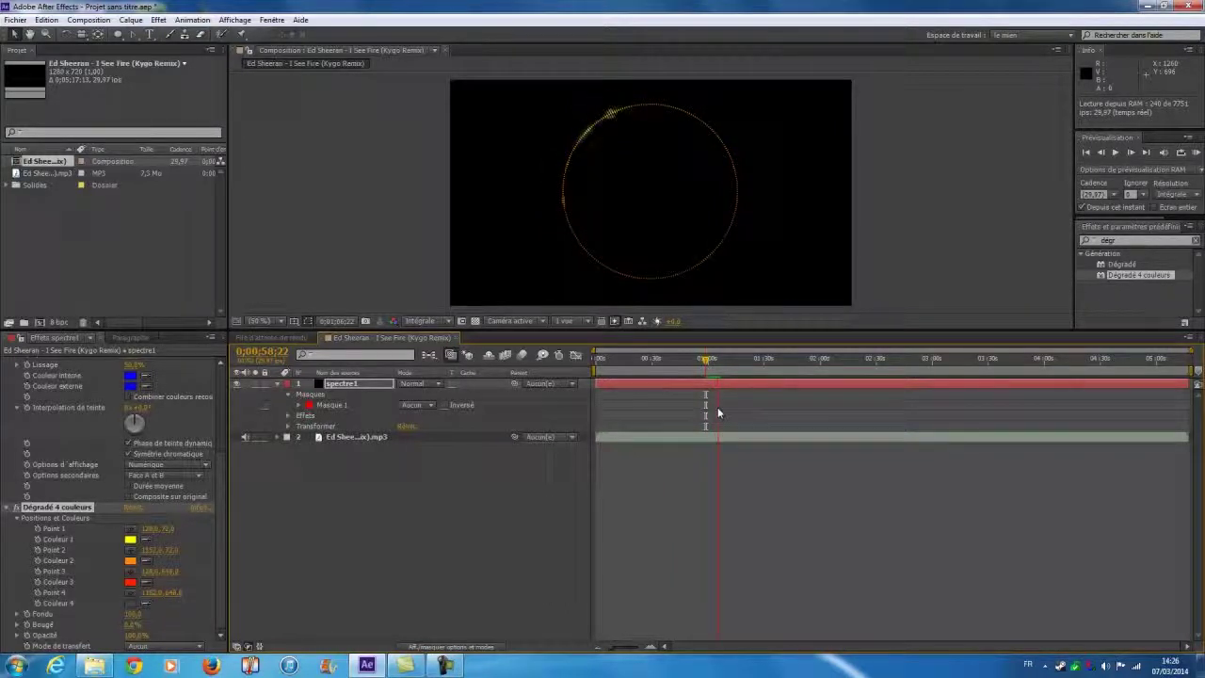
{"action": "key", "text": "space"}
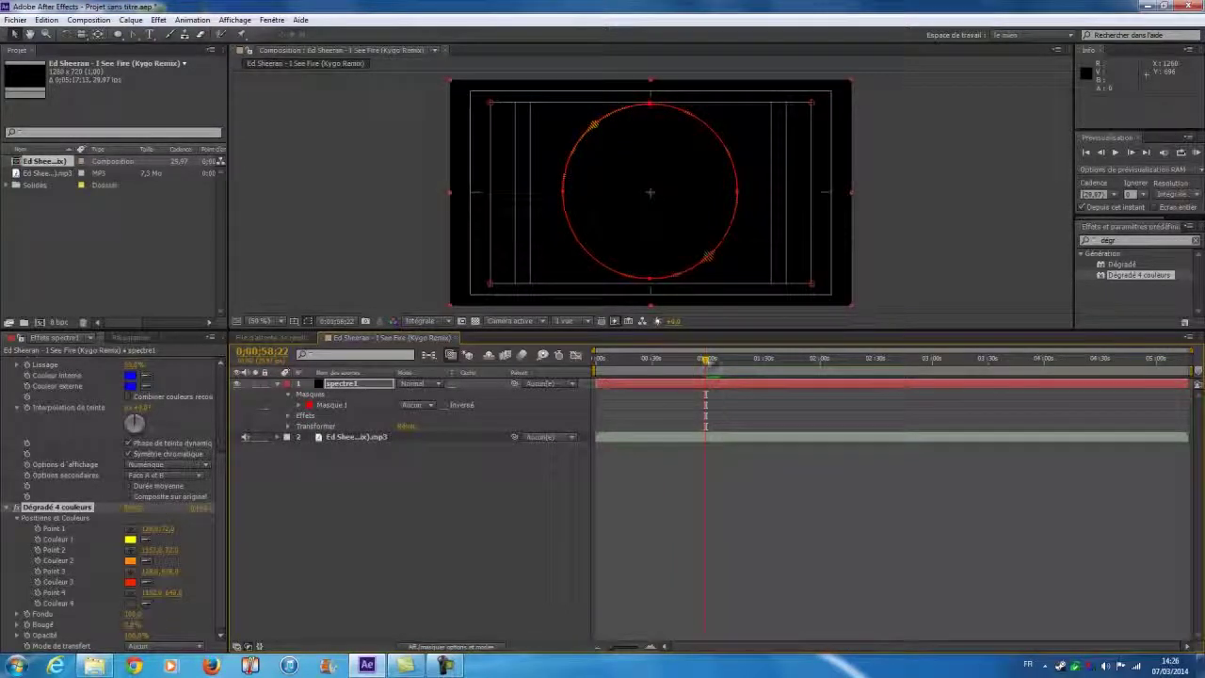
{"action": "left_click_drag", "start_coordinate": [709, 362], "coordinate": [719, 363]}
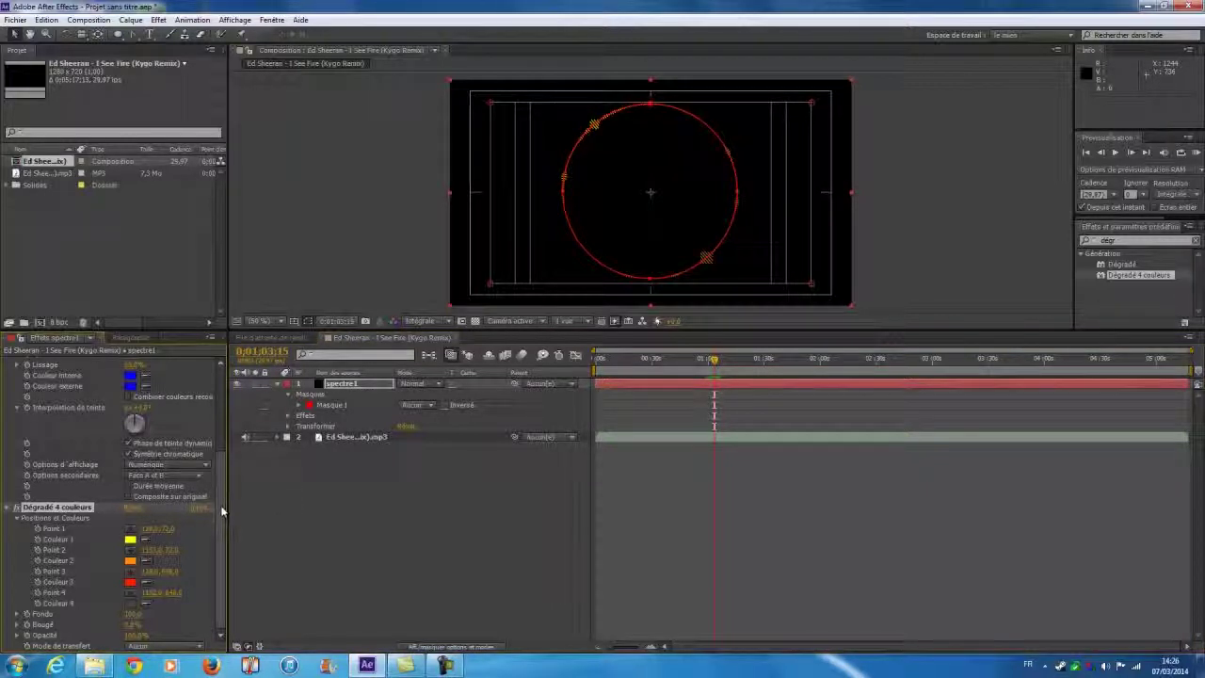
{"action": "scroll", "coordinate": [226, 473], "scroll_direction": "up", "scroll_amount": 2}
{"action": "scroll", "coordinate": [226, 473], "scroll_direction": "up", "scroll_amount": 3}
{"action": "scroll", "coordinate": [226, 473], "scroll_direction": "down", "scroll_amount": 5}
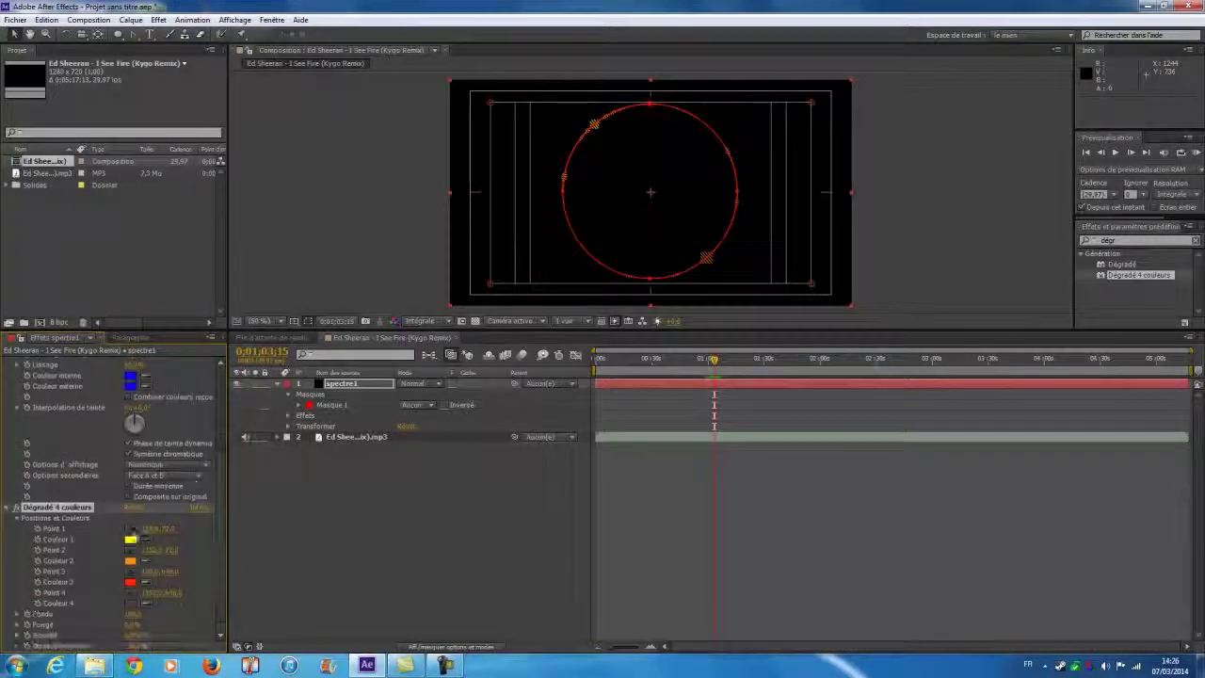
{"action": "left_click", "coordinate": [15, 508]}
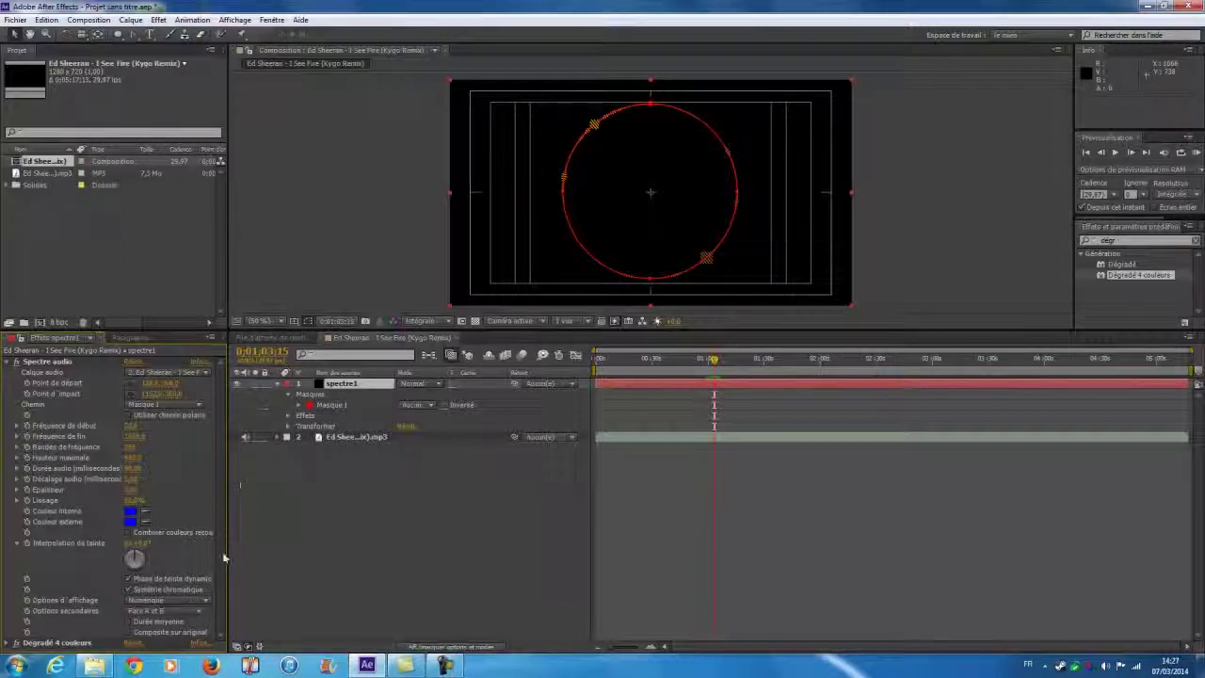
Step: Try Lignes analogiques as the Spectre audio effect's Options d'affichage and scrub slightly ahead to check the look
{"action": "left_click", "coordinate": [160, 600]}
{"action": "left_click", "coordinate": [166, 628]}
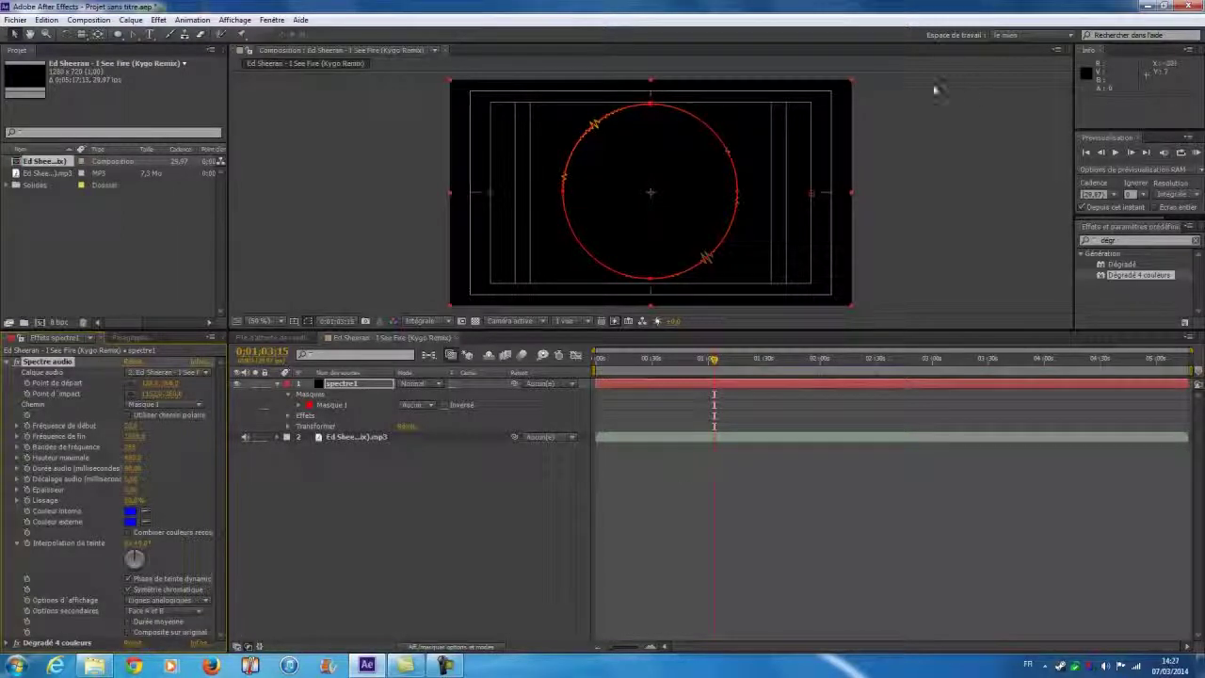
{"action": "mouse_move", "coordinate": [714, 361]}
{"action": "left_mouse_down"}
{"action": "mouse_move", "coordinate": [730, 363]}
{"action": "mouse_move", "coordinate": [717, 360]}
{"action": "left_mouse_up"}
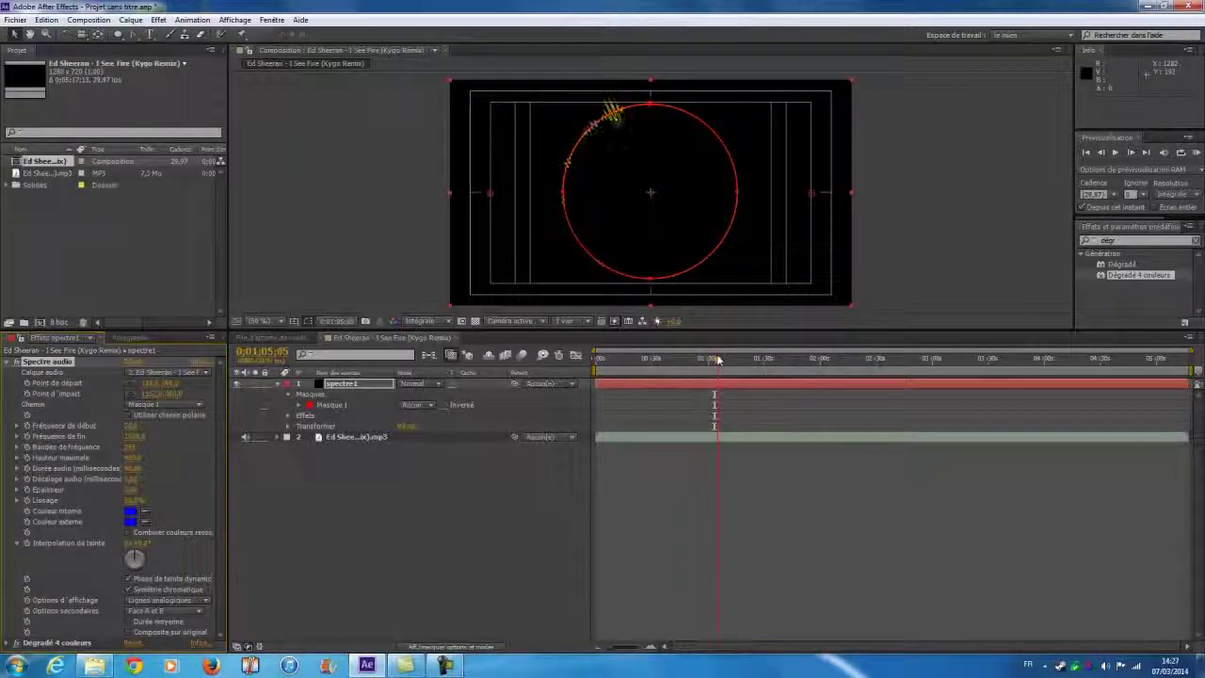
Step: Try Points analogiques as the Spectre audio effect's Options d'affichage and scrub ahead to check the look
{"action": "left_click", "coordinate": [156, 600]}
{"action": "left_click", "coordinate": [161, 645]}
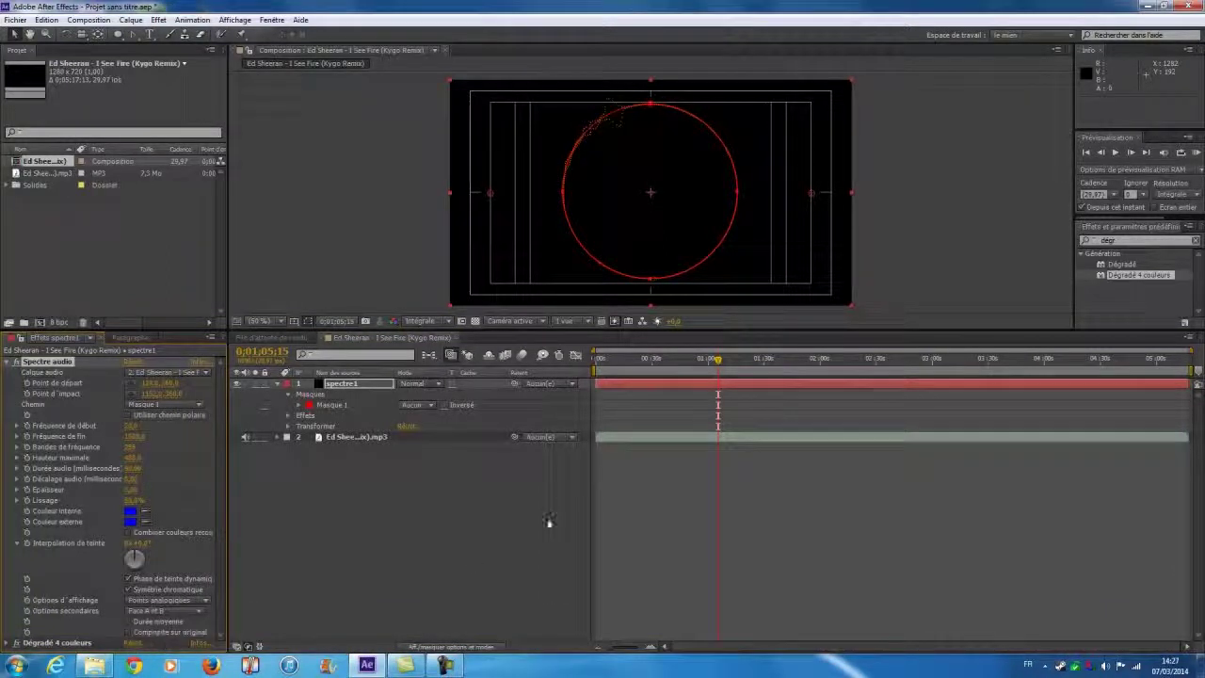
{"action": "left_click_drag", "start_coordinate": [716, 365], "coordinate": [720, 365]}
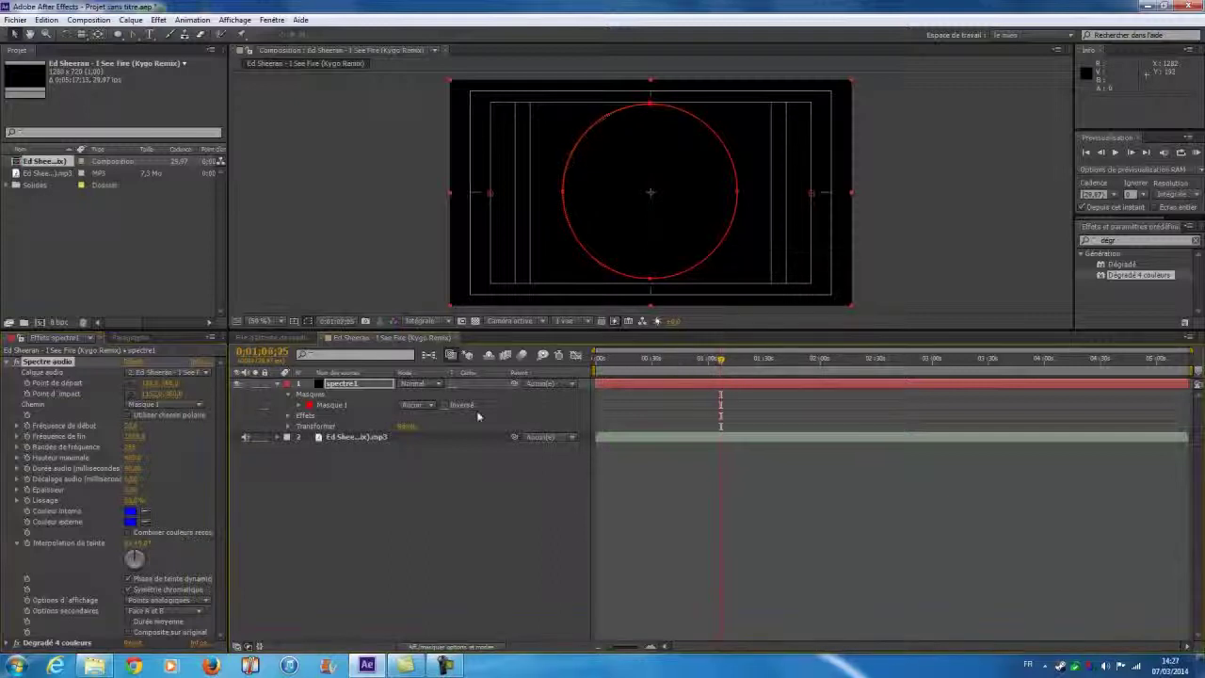
Step: Return the Spectre audio effect's Options d'affichage to Numérique and scrub back to check the bars
{"action": "left_click", "coordinate": [189, 601]}
{"action": "left_click", "coordinate": [188, 614]}
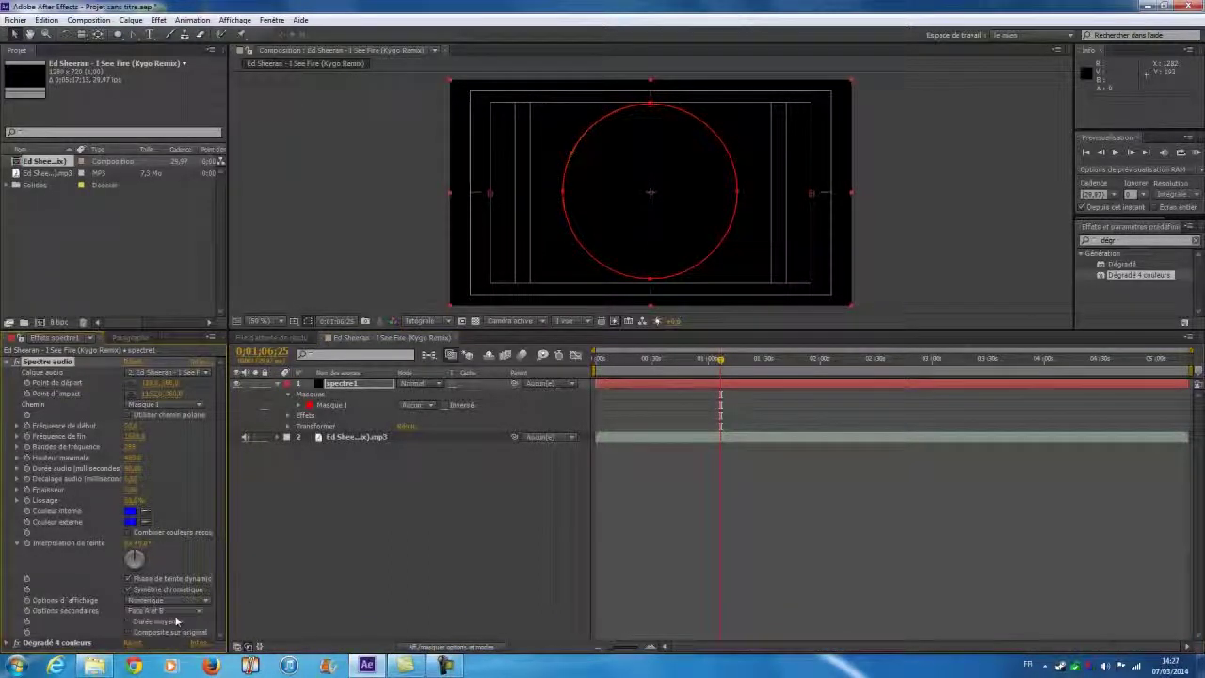
{"action": "left_click_drag", "start_coordinate": [720, 362], "coordinate": [717, 370]}
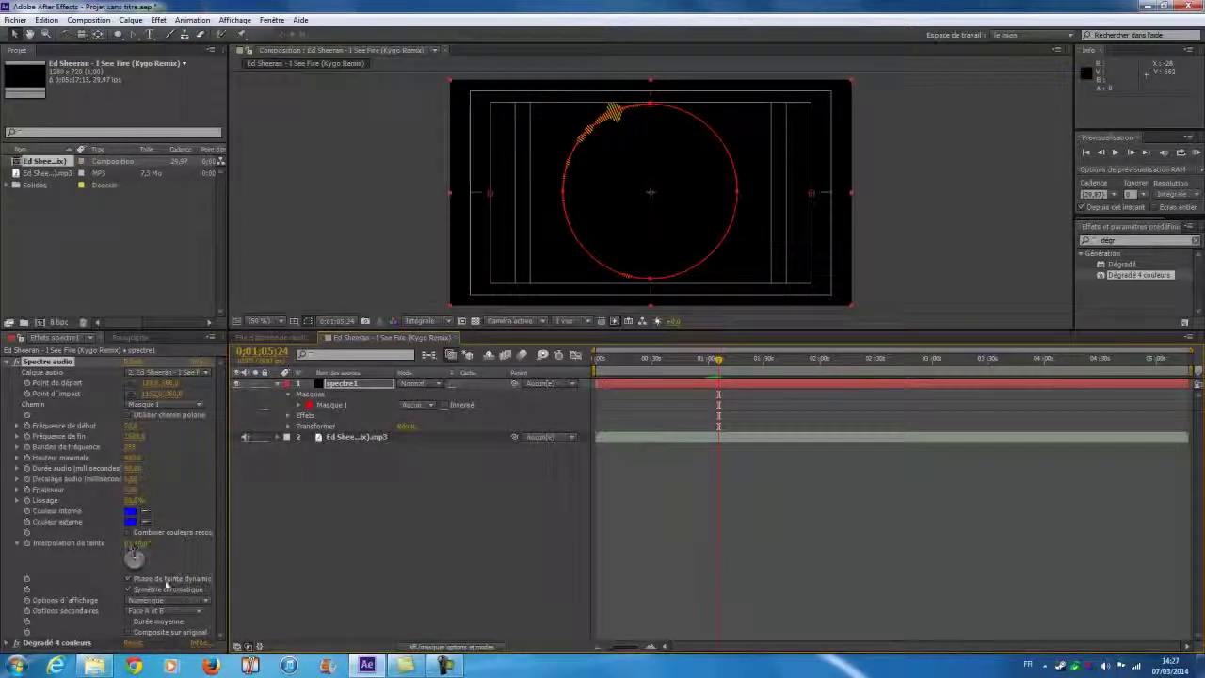
Step: Try Face A and Face B for the Spectre audio effect's Options secondaires and switch back to Face A et B
{"action": "left_click", "coordinate": [174, 611]}
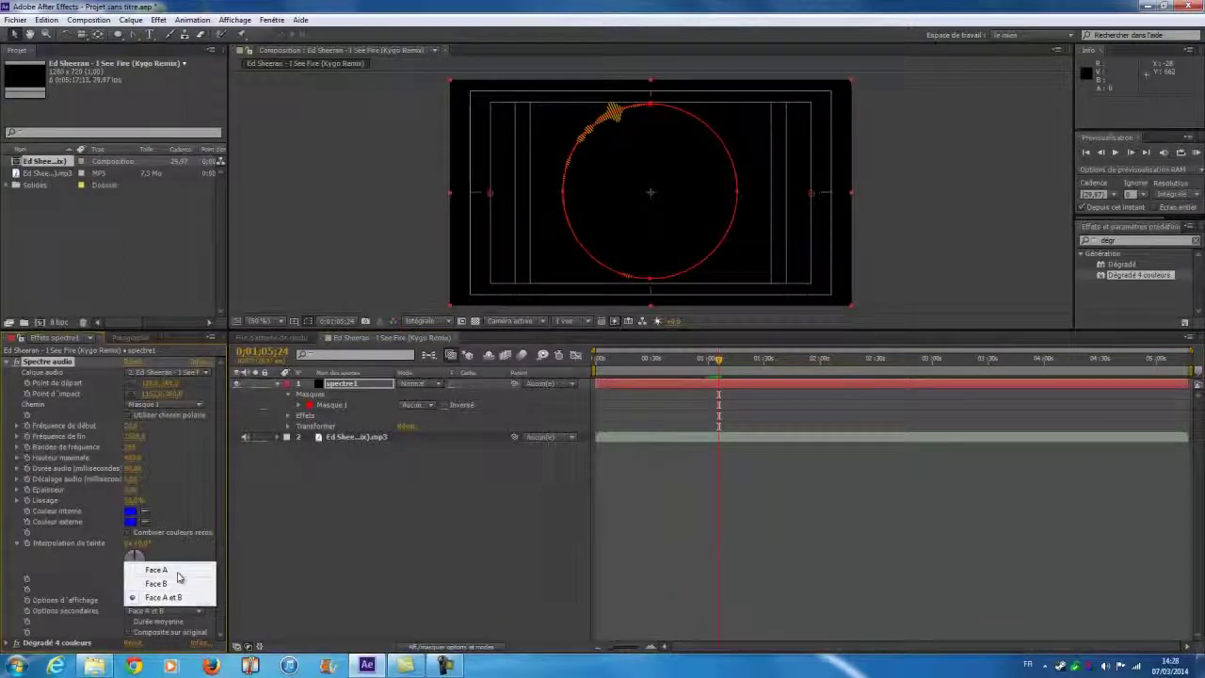
{"action": "left_click", "coordinate": [175, 572]}
{"action": "left_click", "coordinate": [193, 612]}
{"action": "left_click", "coordinate": [180, 586]}
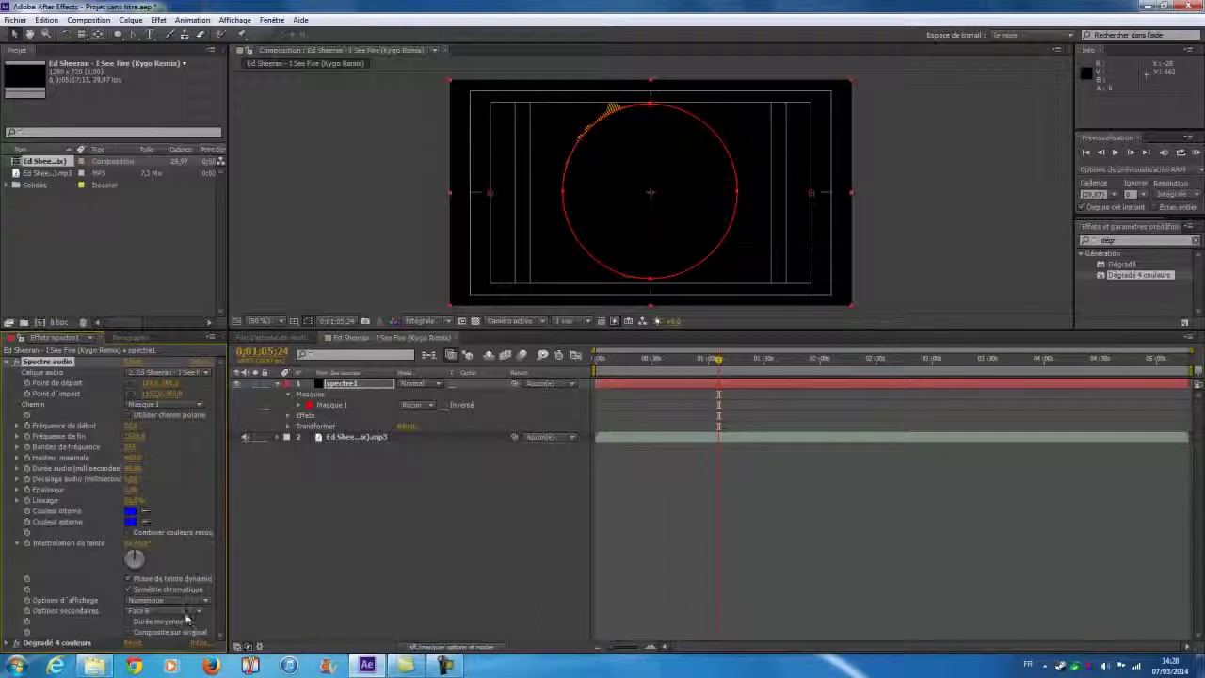
{"action": "left_click", "coordinate": [171, 610]}
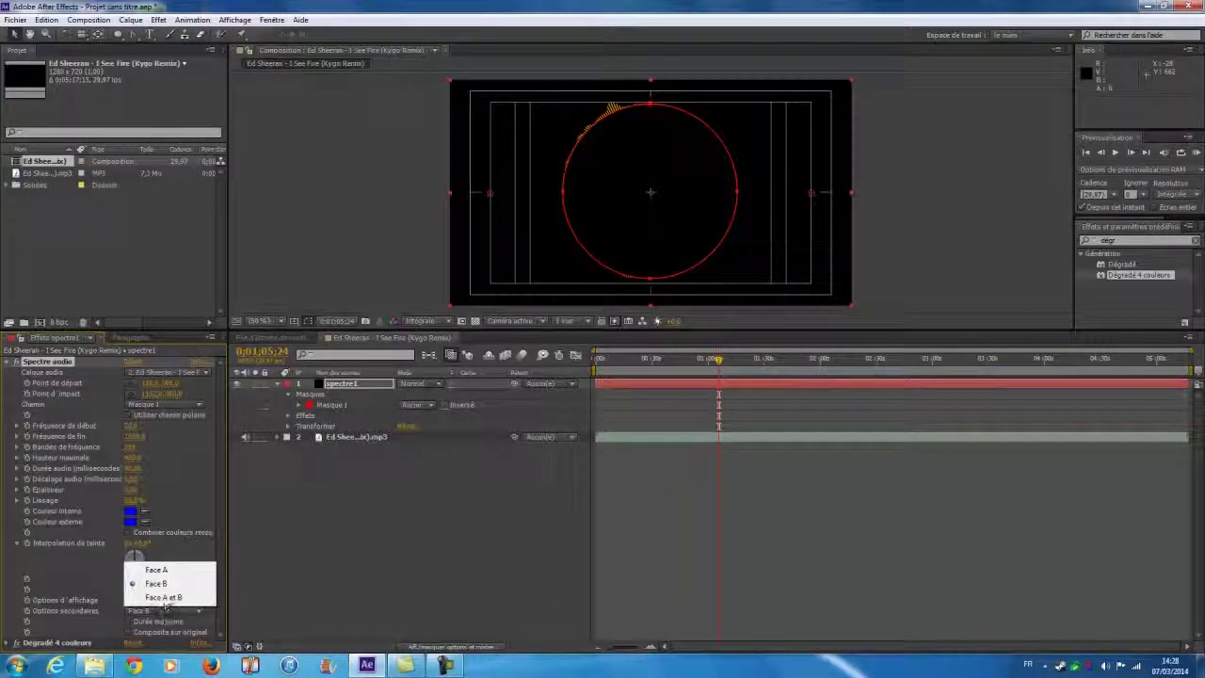
{"action": "left_click", "coordinate": [179, 599]}
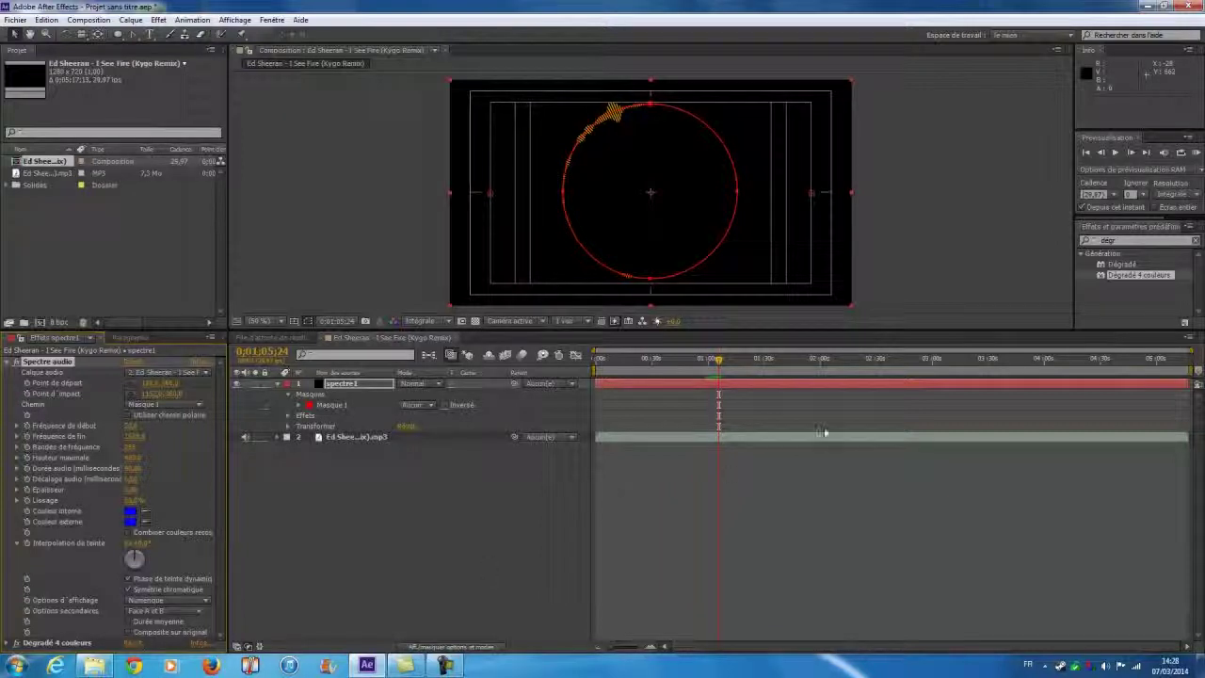
Step: Move the playhead to about 0;01;55;25 and apply the Lueur diffuse effect from the Esthétiques category to the spectre1 layer
{"action": "left_click_drag", "start_coordinate": [719, 359], "coordinate": [813, 365]}
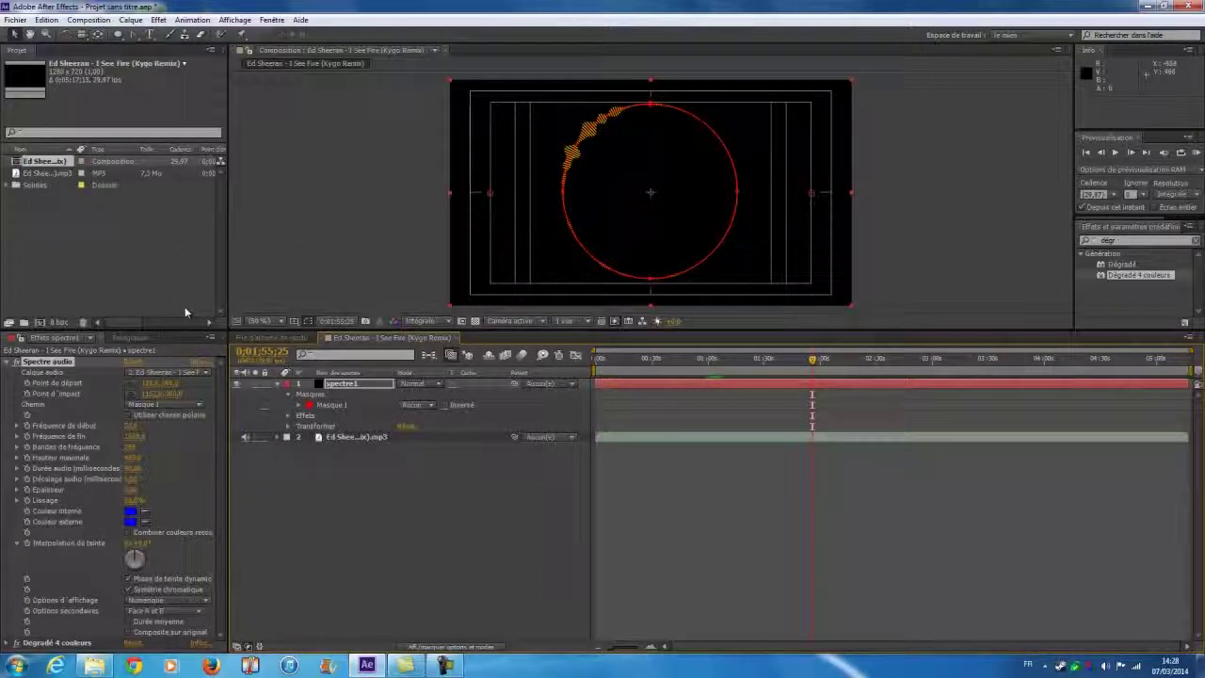
{"action": "left_click", "coordinate": [155, 21]}
{"action": "mouse_move", "coordinate": [295, 182]}
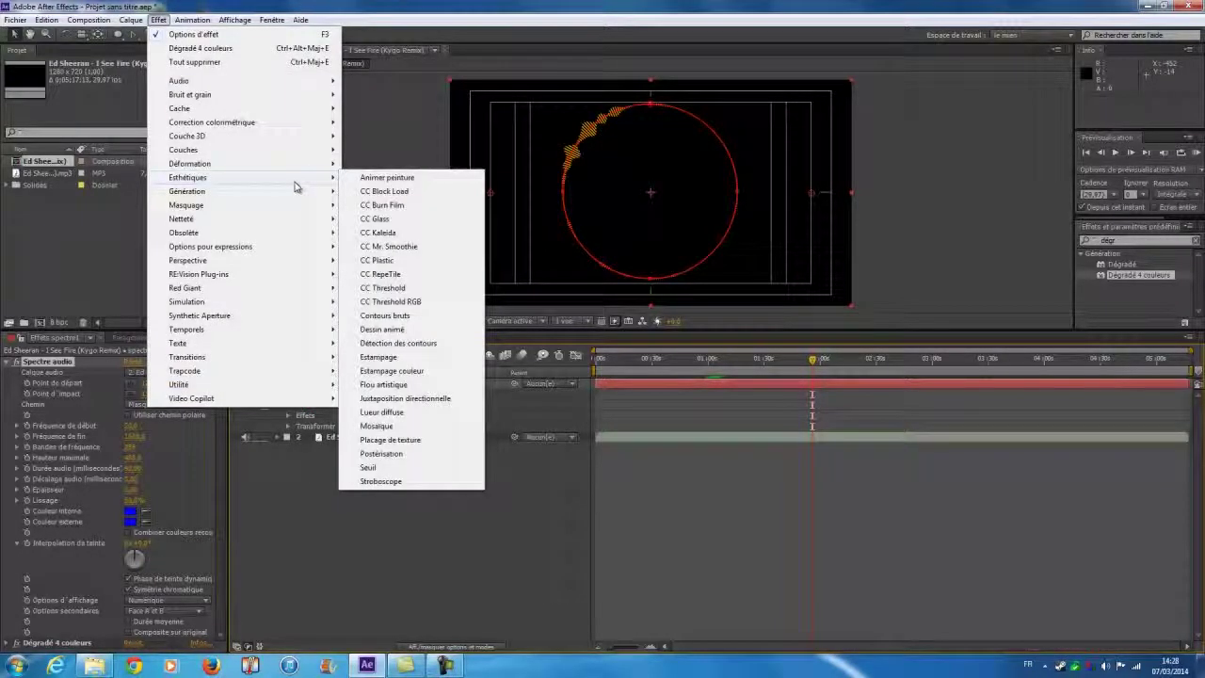
{"action": "left_click", "coordinate": [382, 412]}
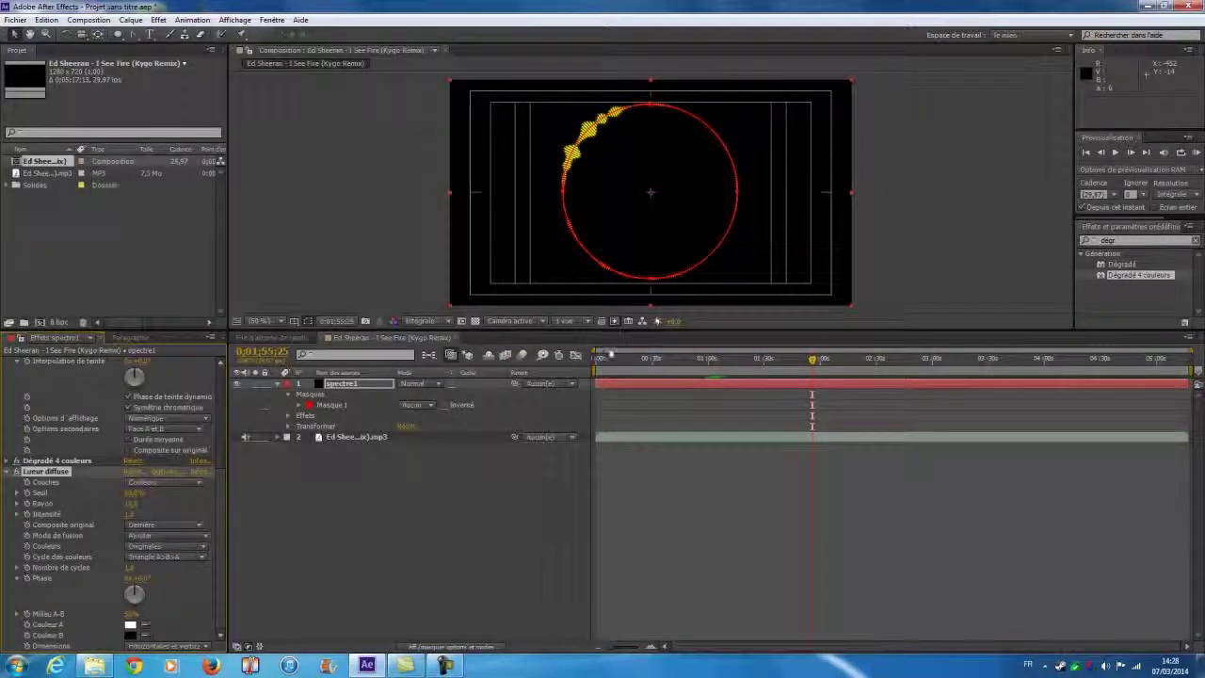
Step: Scrub and play back the composition between about 1;45 and 1;57 to check the glowing spectrum, and return to the Spectre audio settings
{"action": "mouse_move", "coordinate": [812, 360]}
{"action": "left_mouse_down"}
{"action": "mouse_move", "coordinate": [796, 367]}
{"action": "mouse_move", "coordinate": [805, 363]}
{"action": "left_mouse_up"}
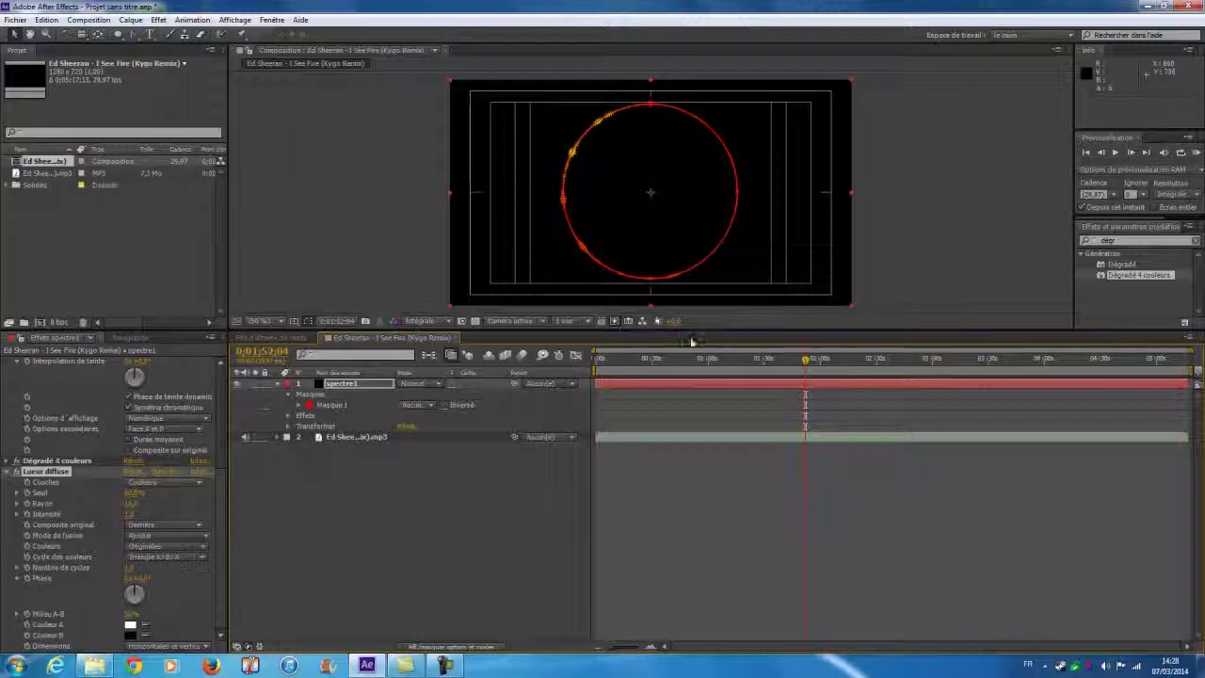
{"action": "left_click_drag", "start_coordinate": [806, 367], "coordinate": [789, 366]}
{"action": "key", "text": "space"}
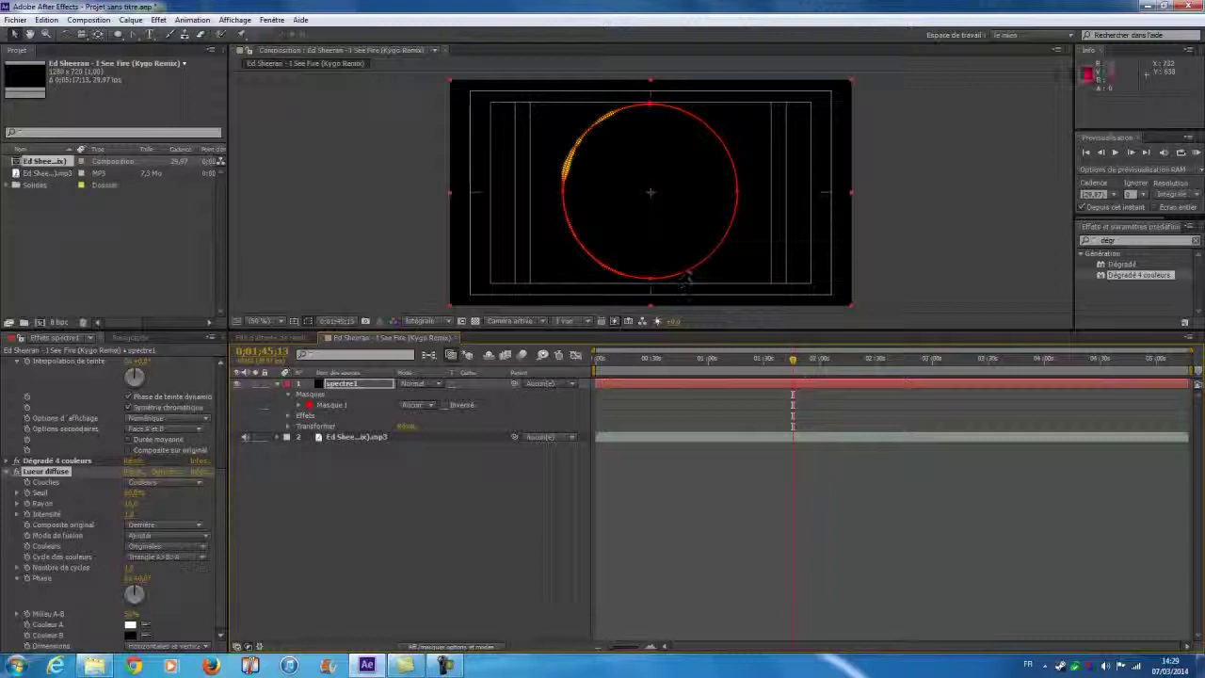
{"action": "left_click", "coordinate": [798, 362]}
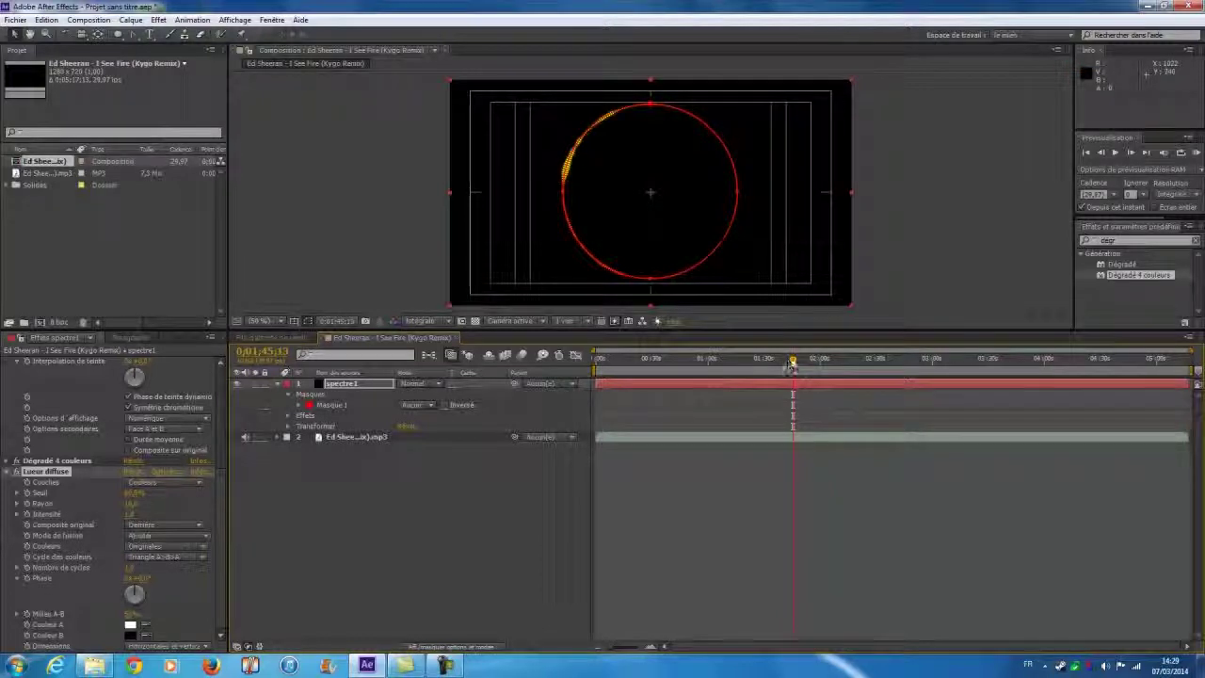
{"action": "left_click_drag", "start_coordinate": [798, 362], "coordinate": [815, 363]}
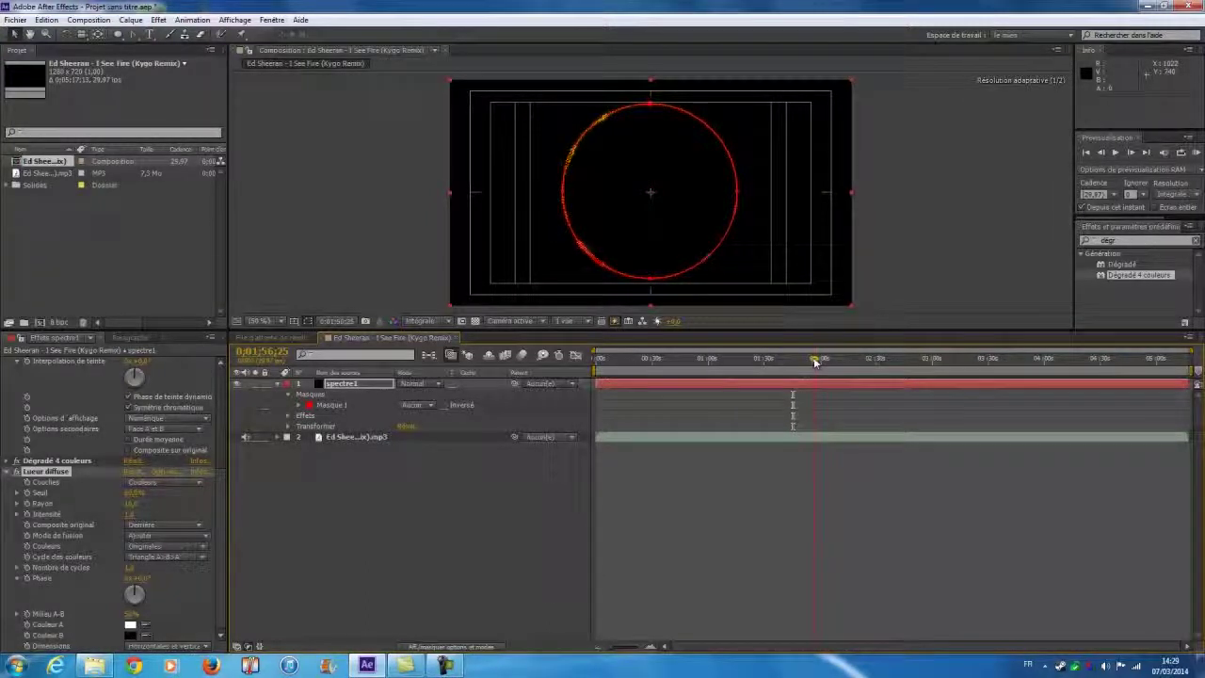
{"action": "key", "text": "space"}
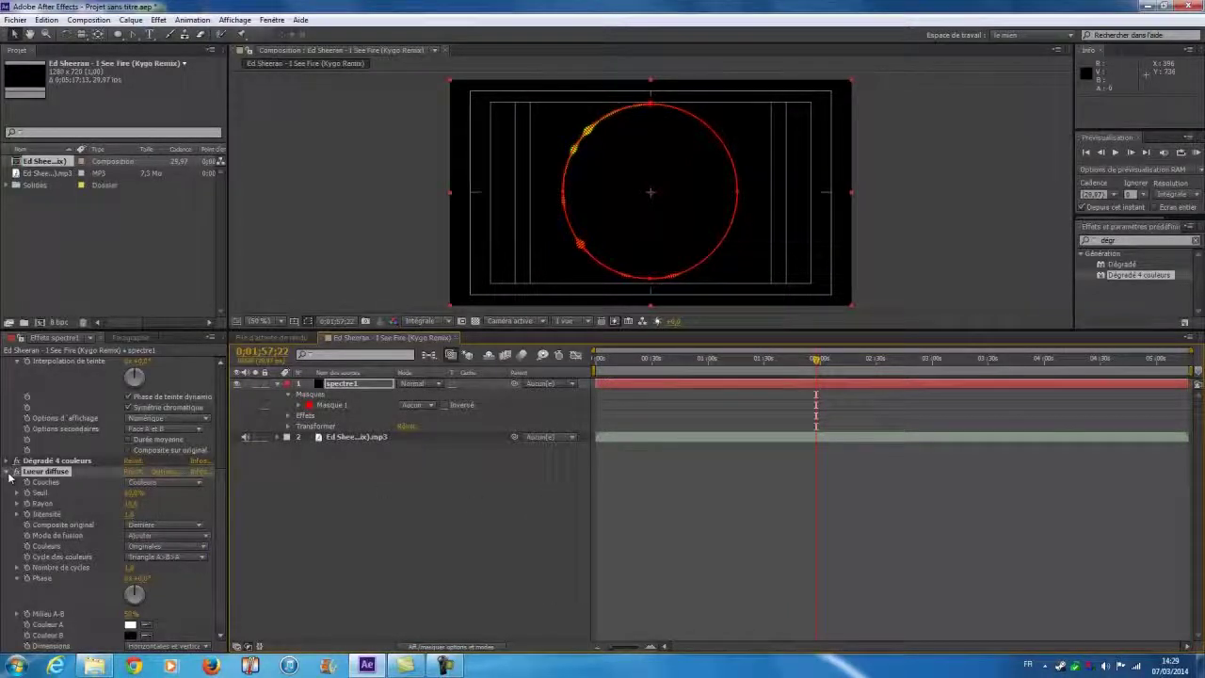
{"action": "scroll", "coordinate": [9, 480], "scroll_direction": "up", "scroll_amount": 3}
{"action": "scroll", "coordinate": [11, 369], "scroll_direction": "up", "scroll_amount": 1}
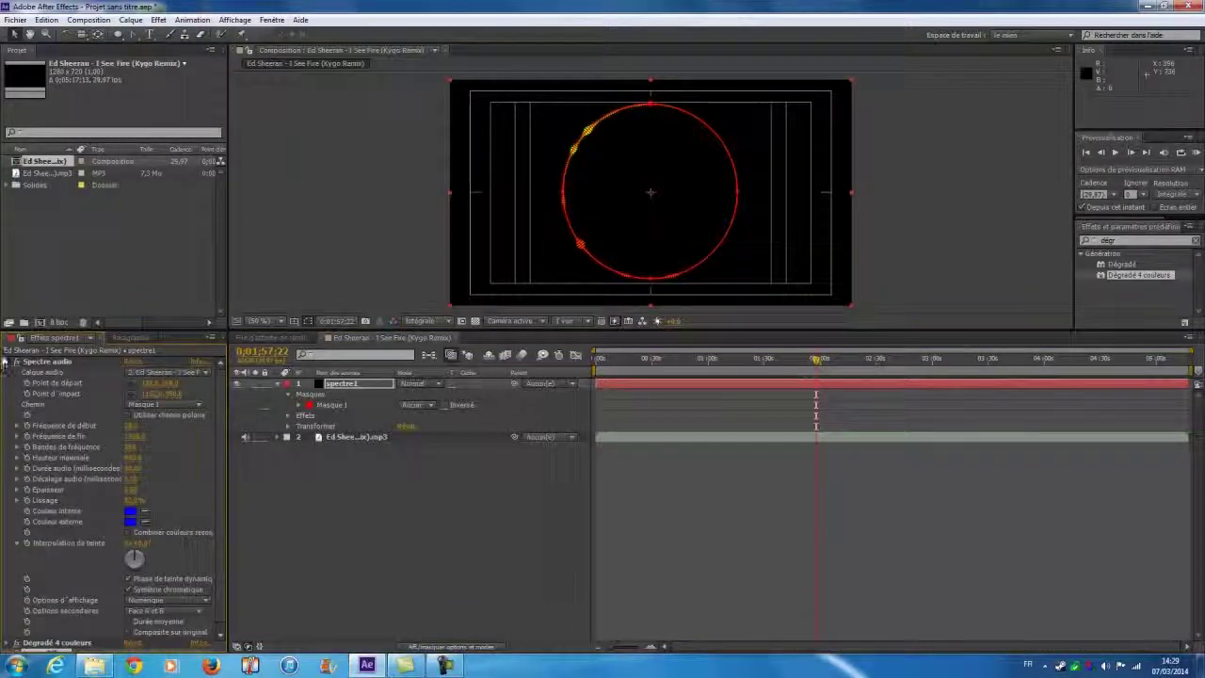
Step: Collapse the spectre1 effect and layer properties and convert the MP3 layer's audio data to keyframes with the keyframe assistant
{"action": "left_click", "coordinate": [11, 363]}
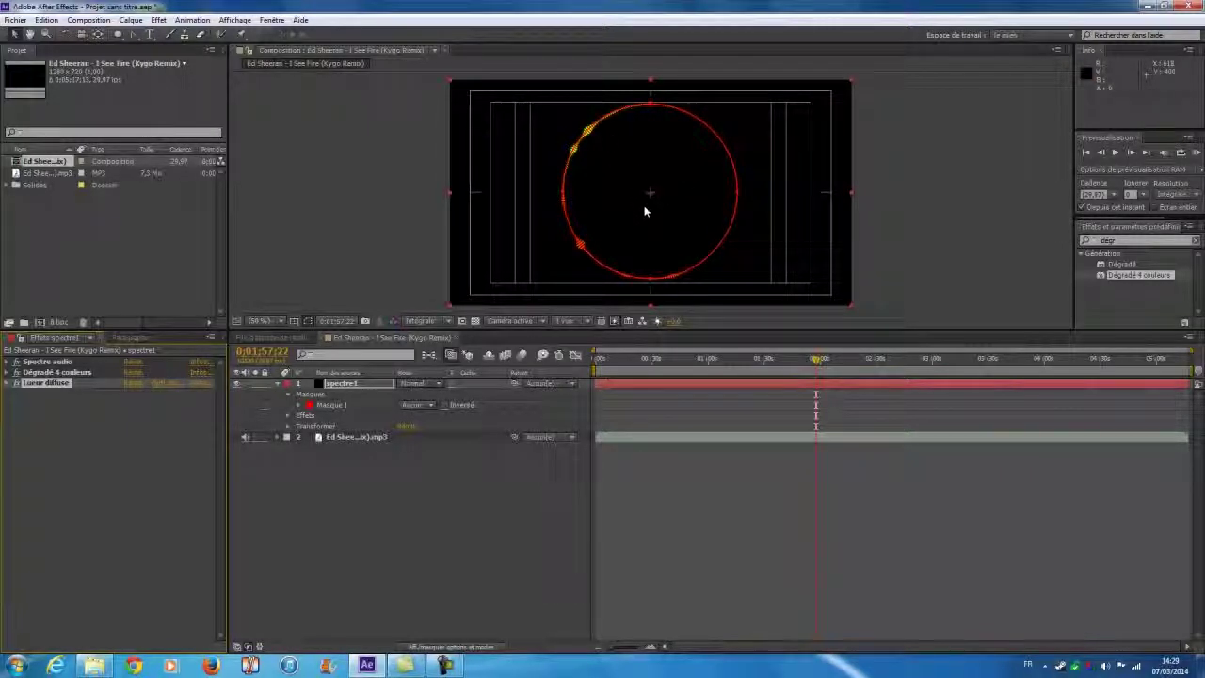
{"action": "left_click", "coordinate": [279, 385]}
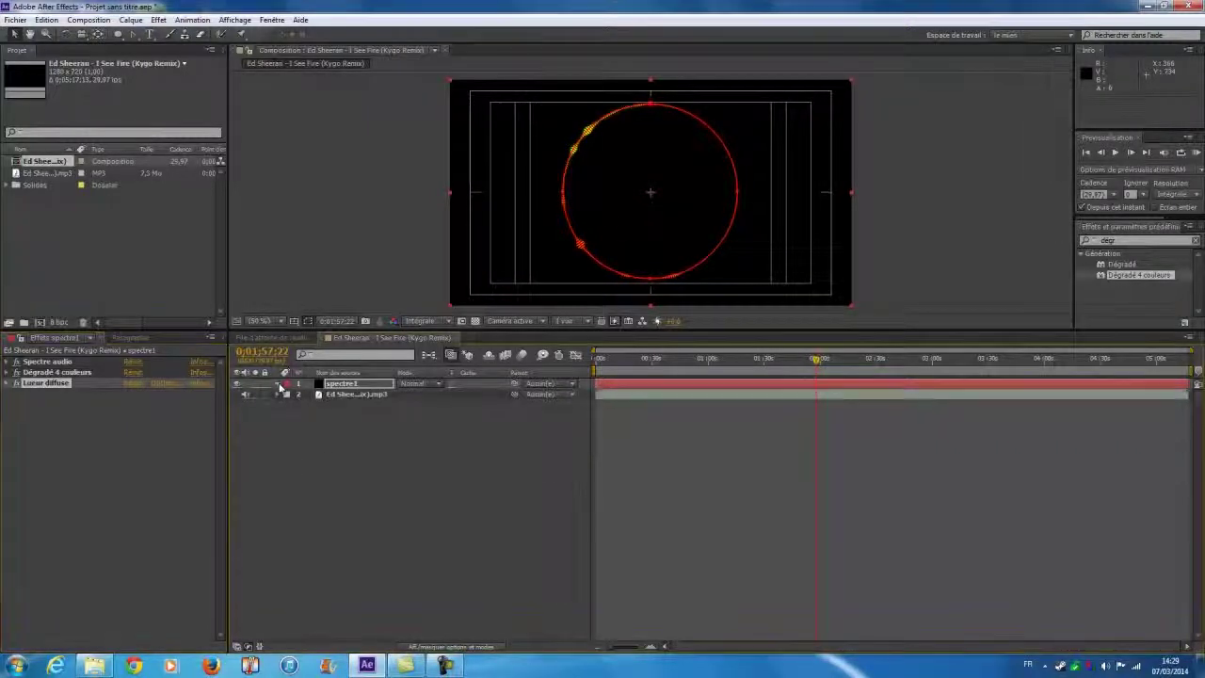
{"action": "left_click", "coordinate": [365, 394]}
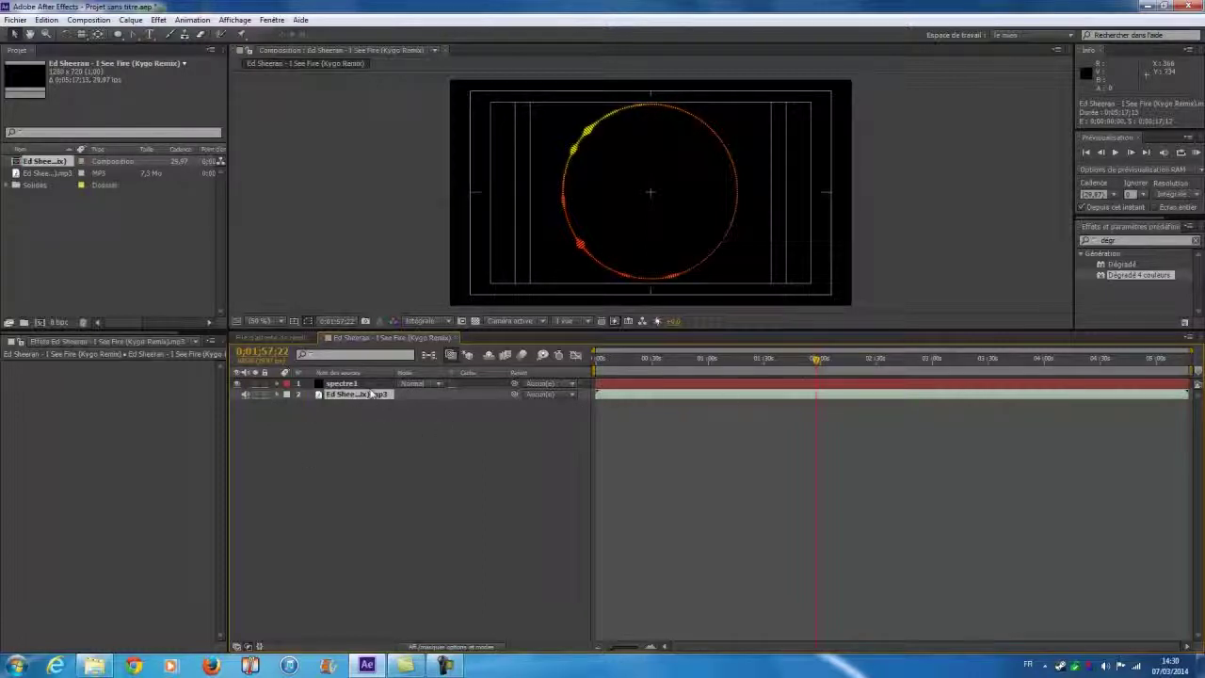
{"action": "left_click", "coordinate": [199, 21]}
{"action": "mouse_move", "coordinate": [329, 163]}
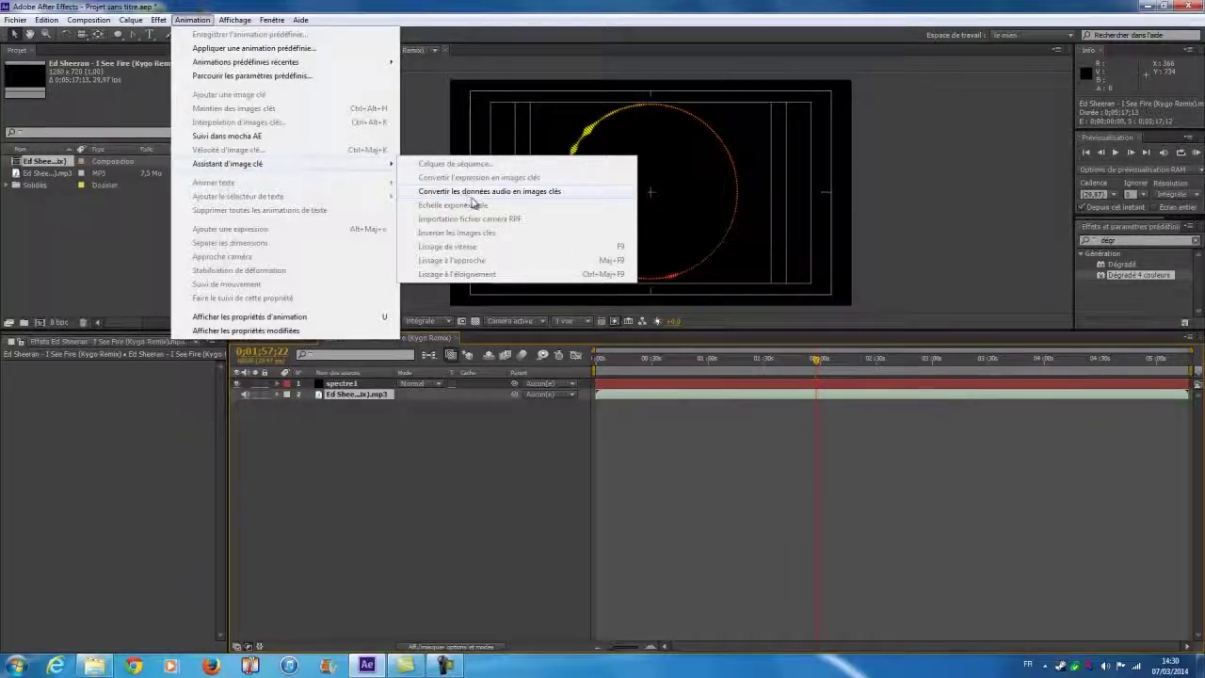
{"action": "left_click", "coordinate": [576, 193]}
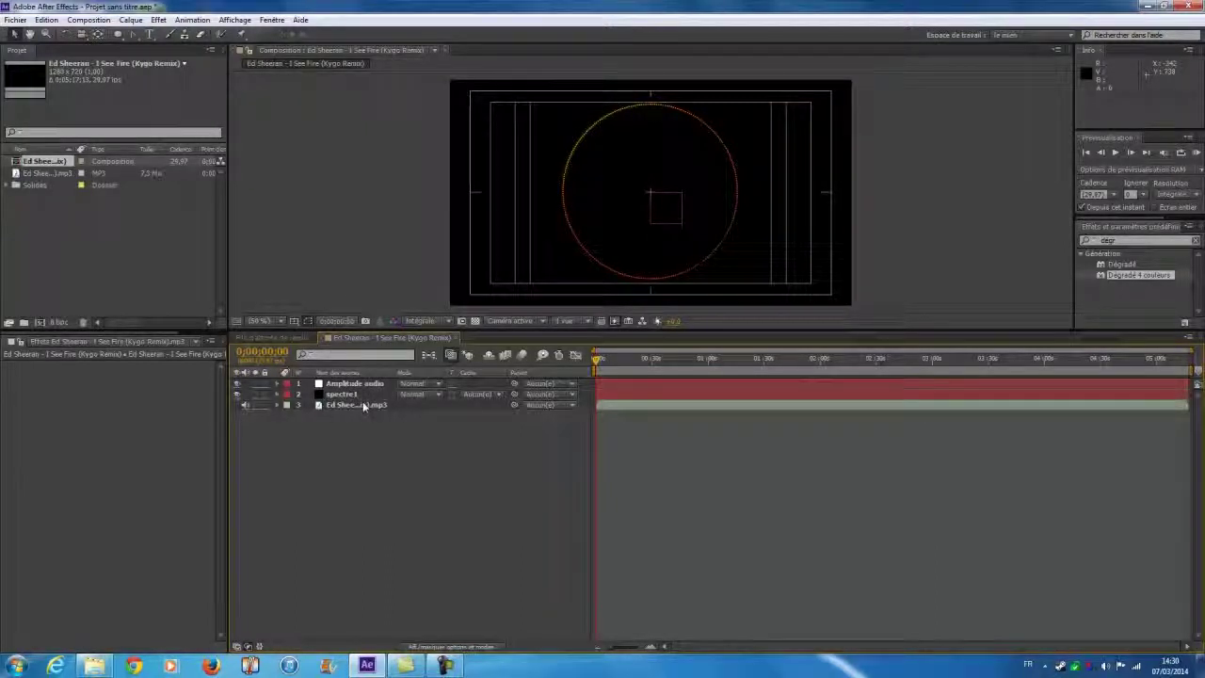
Step: Examine the Curseur keyframes of Les deux couches on the Amplitude audio layer and scrub through the first frames
{"action": "left_click", "coordinate": [277, 384]}
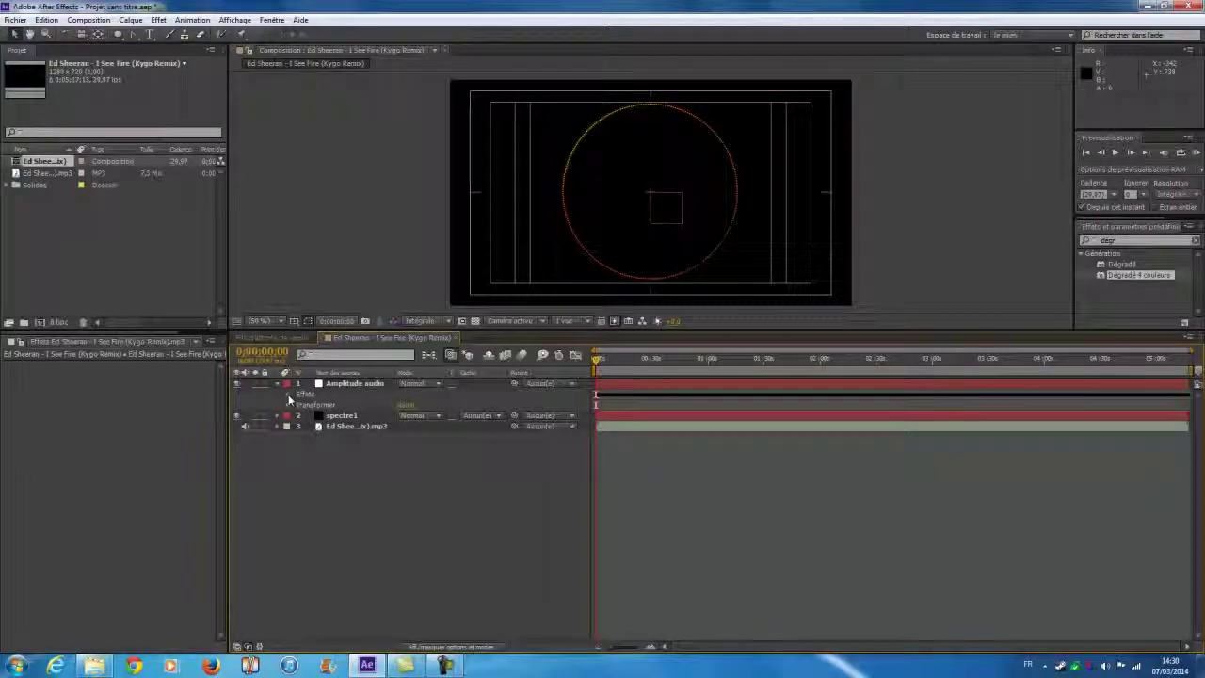
{"action": "left_click", "coordinate": [289, 394]}
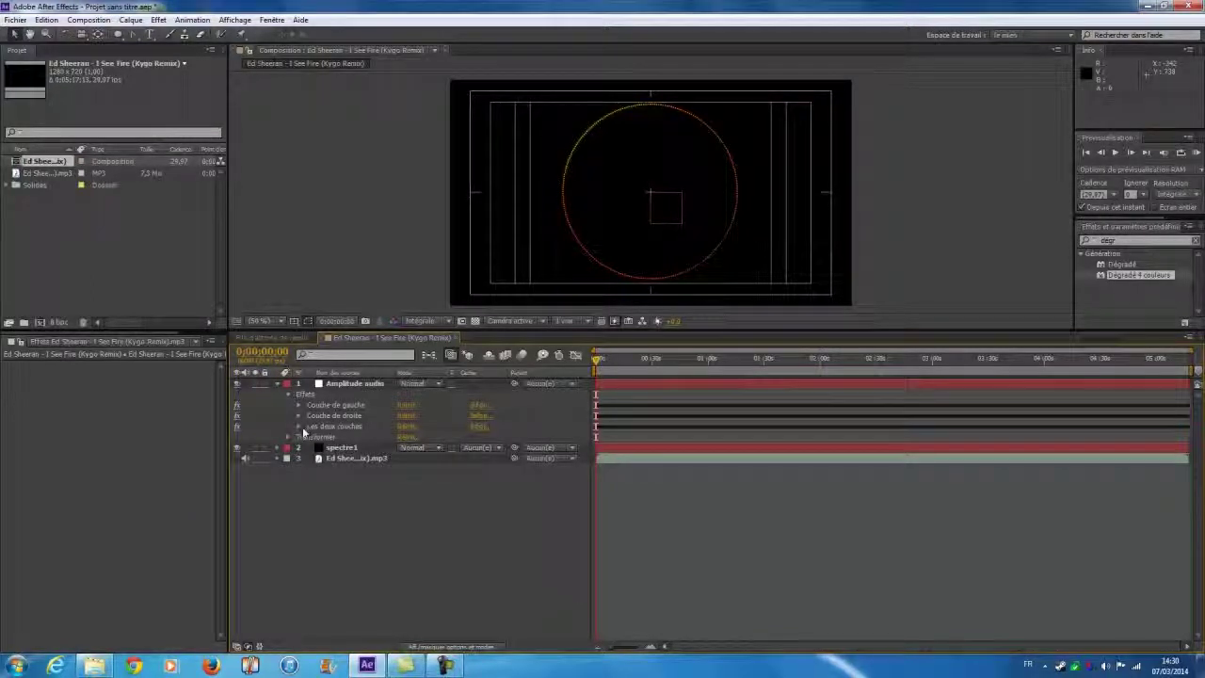
{"action": "left_click", "coordinate": [298, 425]}
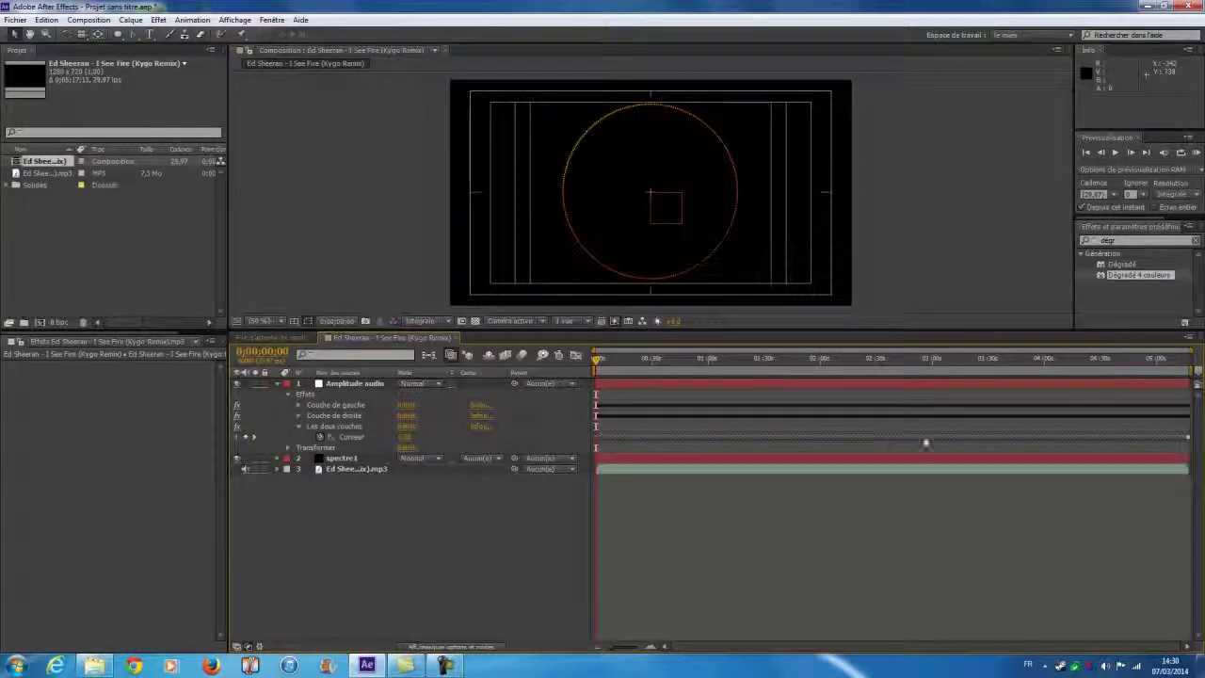
{"action": "left_click_drag", "start_coordinate": [623, 644], "coordinate": [650, 647]}
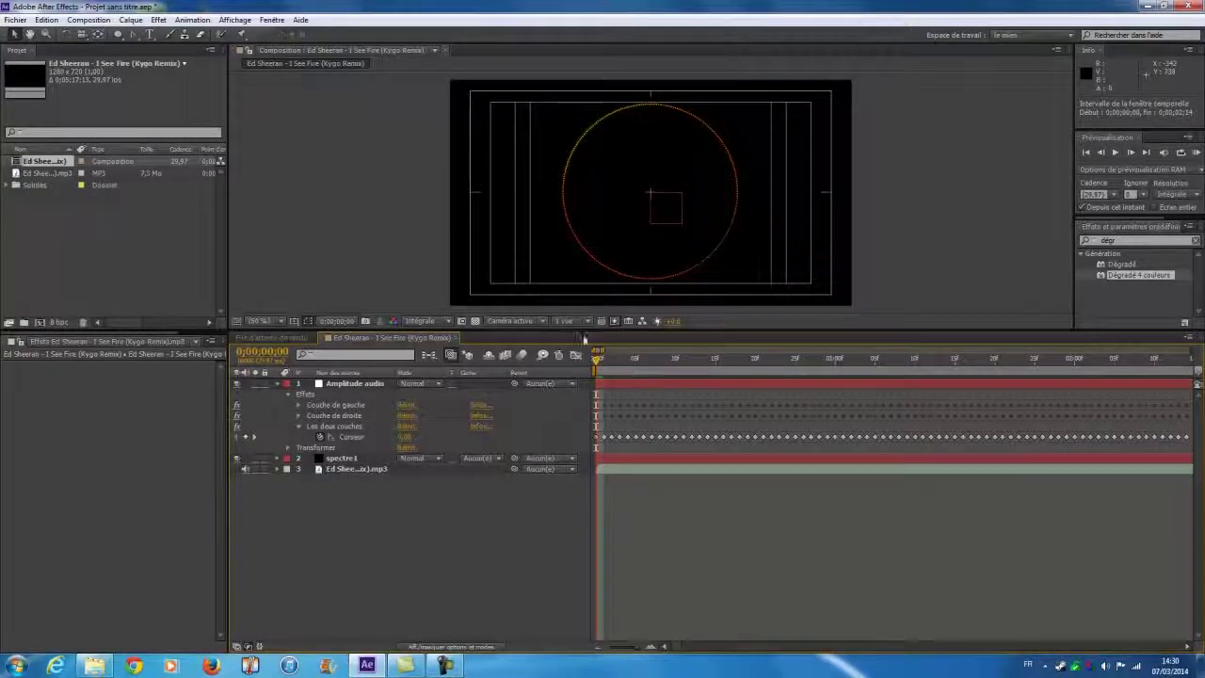
{"action": "left_click_drag", "start_coordinate": [598, 365], "coordinate": [699, 367]}
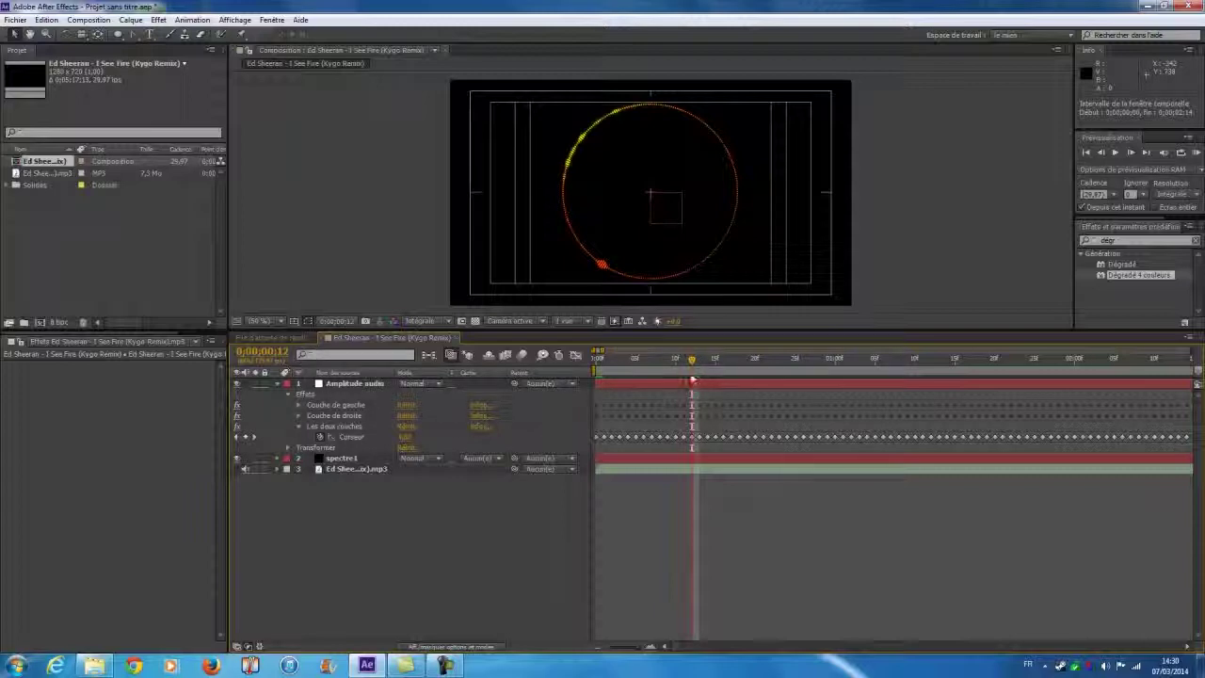
{"action": "left_click_drag", "start_coordinate": [692, 361], "coordinate": [584, 382]}
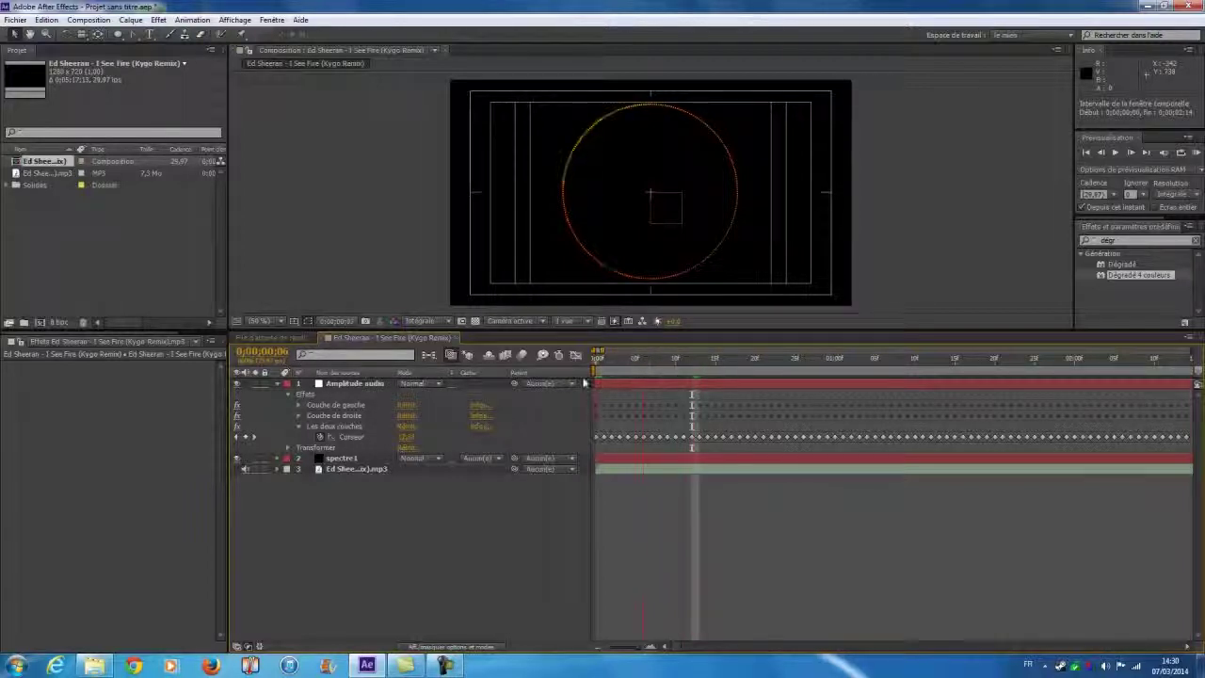
{"action": "left_click", "coordinate": [278, 384]}
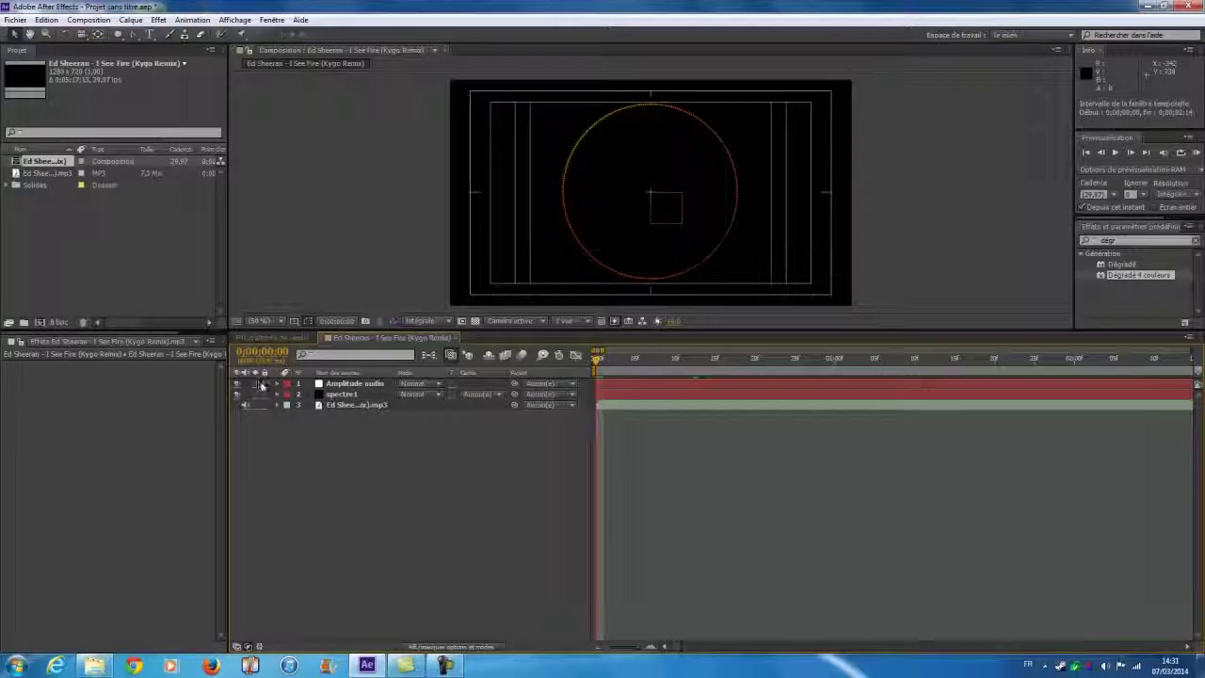
Step: Create a black solid named Boule at the composition's size
{"action": "right_click", "coordinate": [323, 462]}
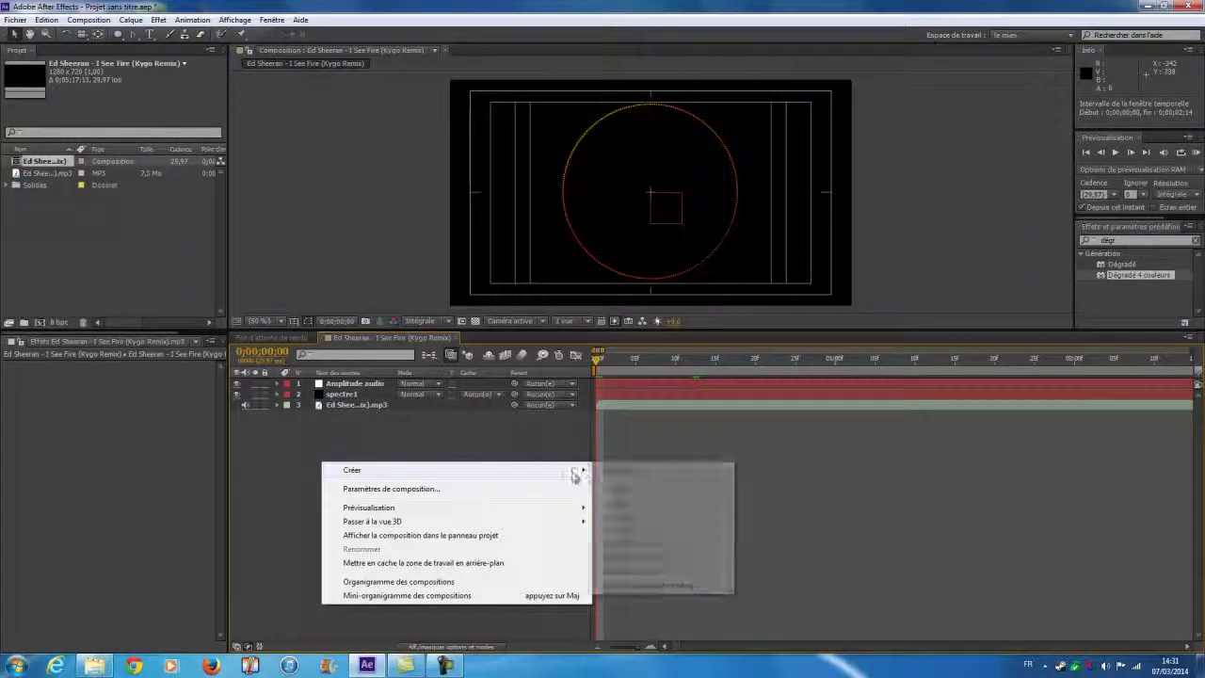
{"action": "left_click", "coordinate": [655, 507]}
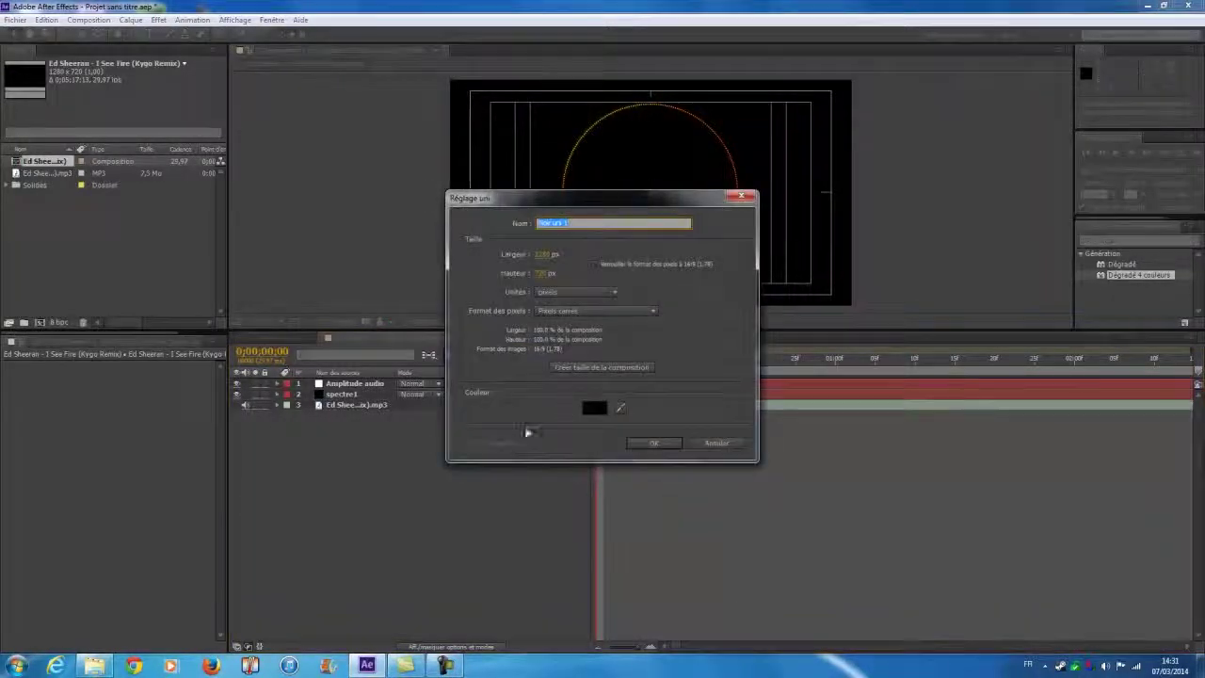
{"action": "type", "text": "Boule"}
{"action": "key", "text": "Return"}
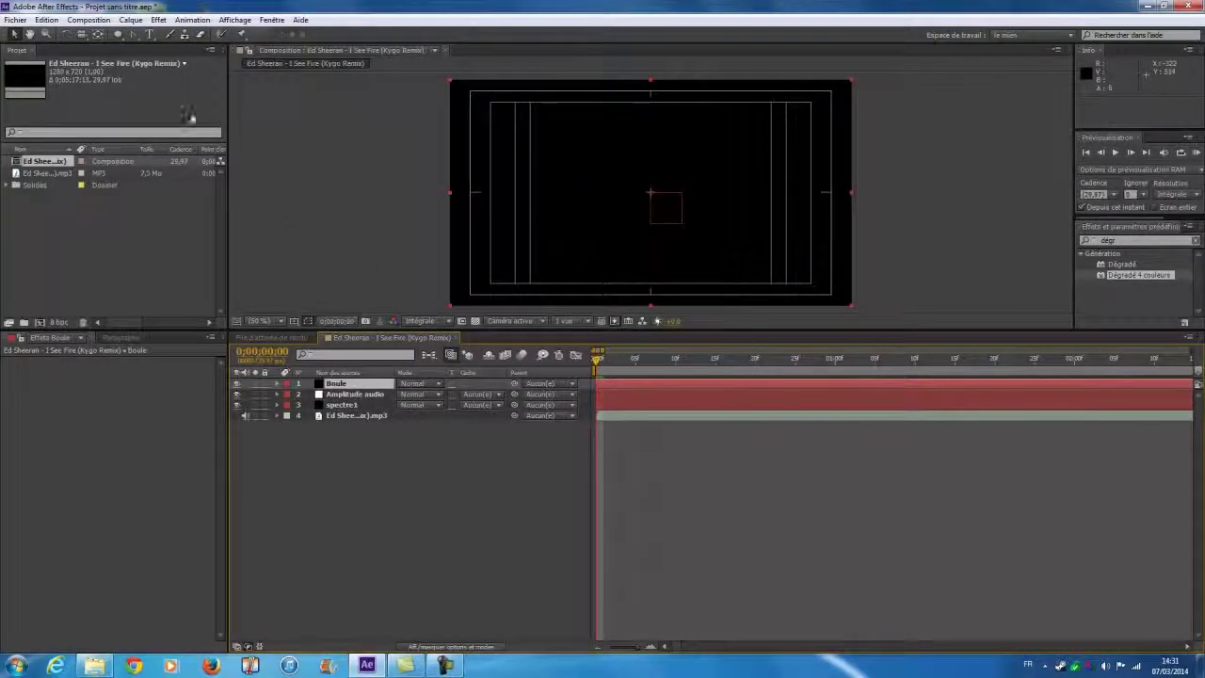
Step: Apply the Optical Flares effect from the Video Copilot category to the Boule layer
{"action": "left_click", "coordinate": [158, 20]}
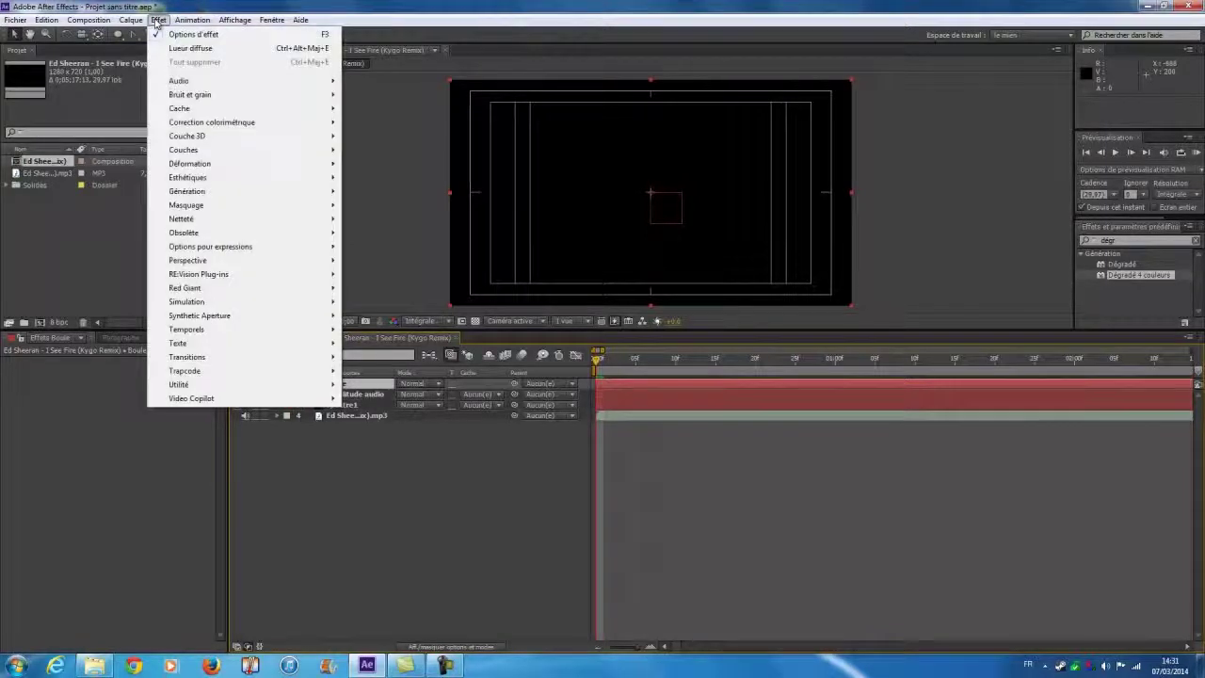
{"action": "mouse_move", "coordinate": [254, 259]}
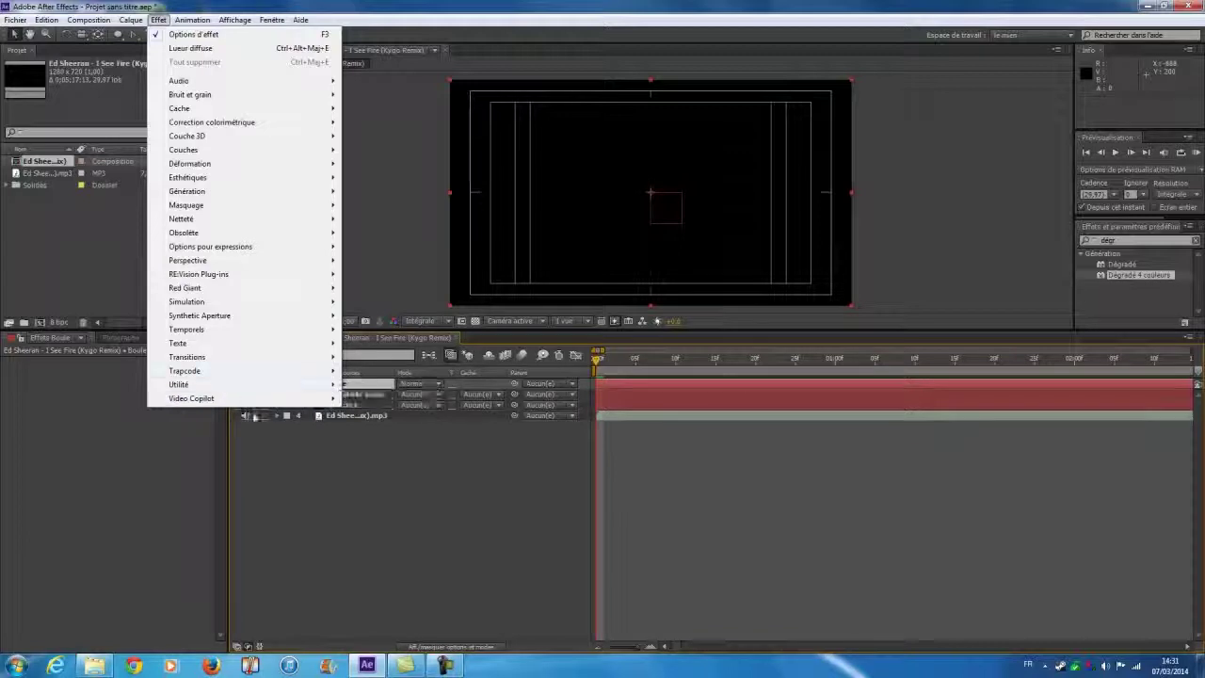
{"action": "mouse_move", "coordinate": [318, 401]}
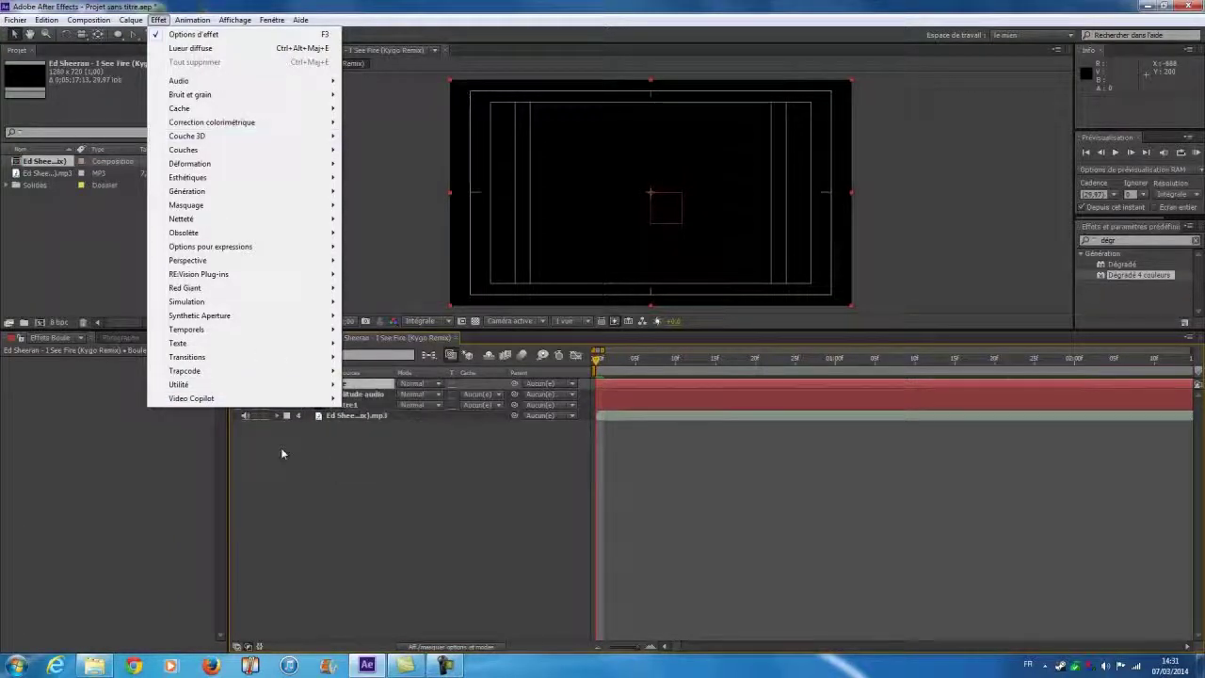
{"action": "mouse_move", "coordinate": [232, 400]}
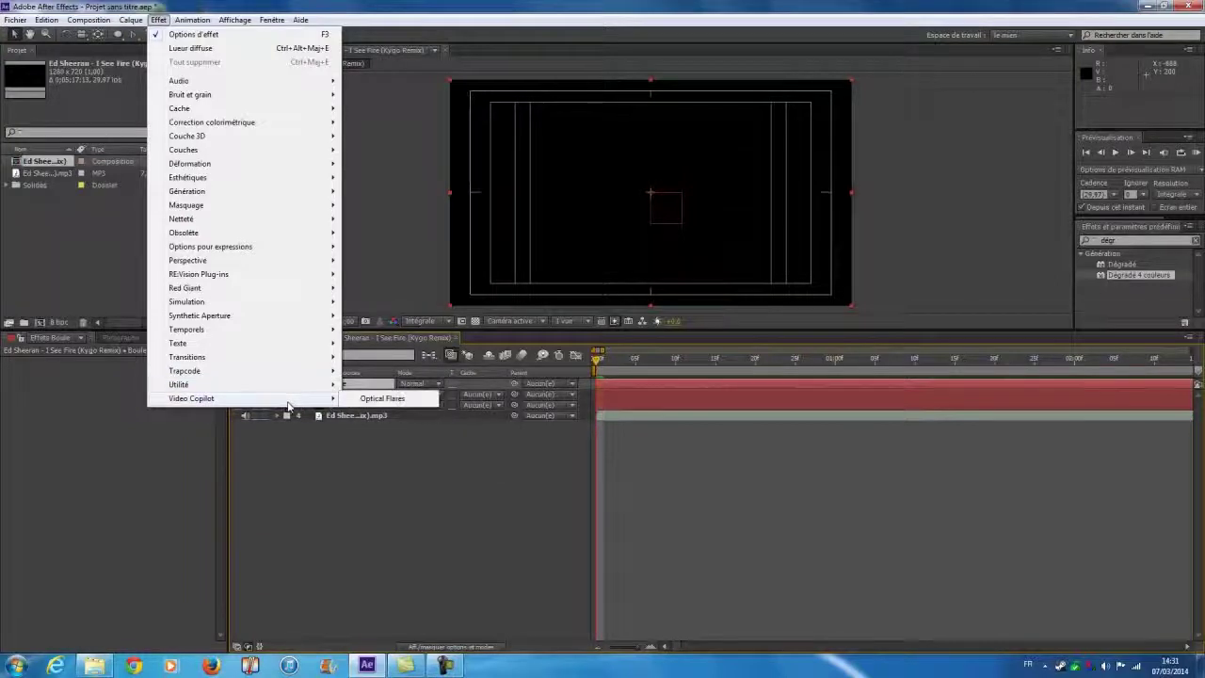
{"action": "left_click", "coordinate": [382, 400]}
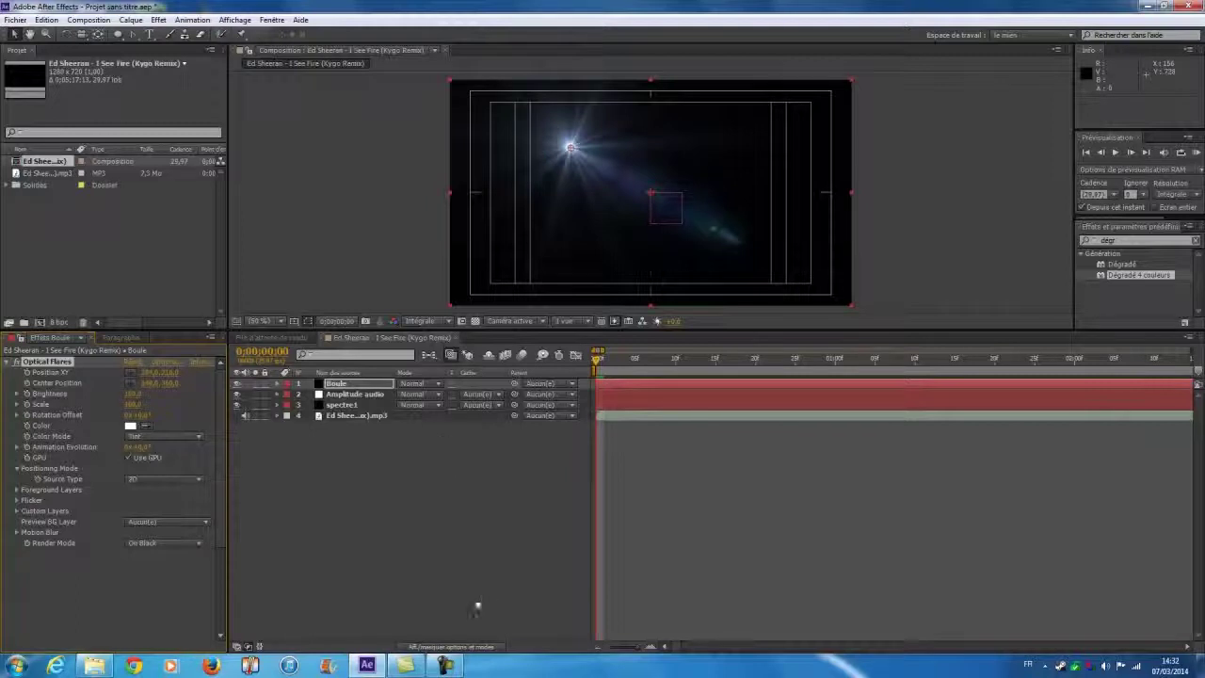
Step: Set the Boule layer's blending mode to Addition
{"action": "left_click", "coordinate": [445, 648]}
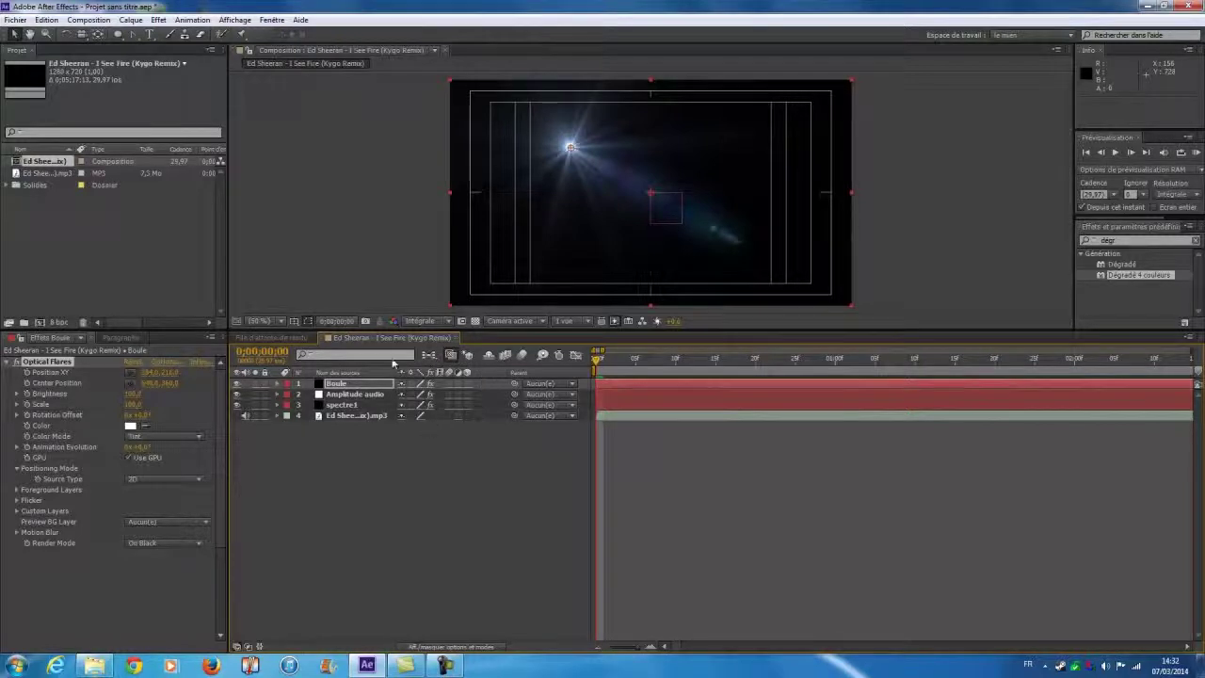
{"action": "left_click", "coordinate": [424, 647]}
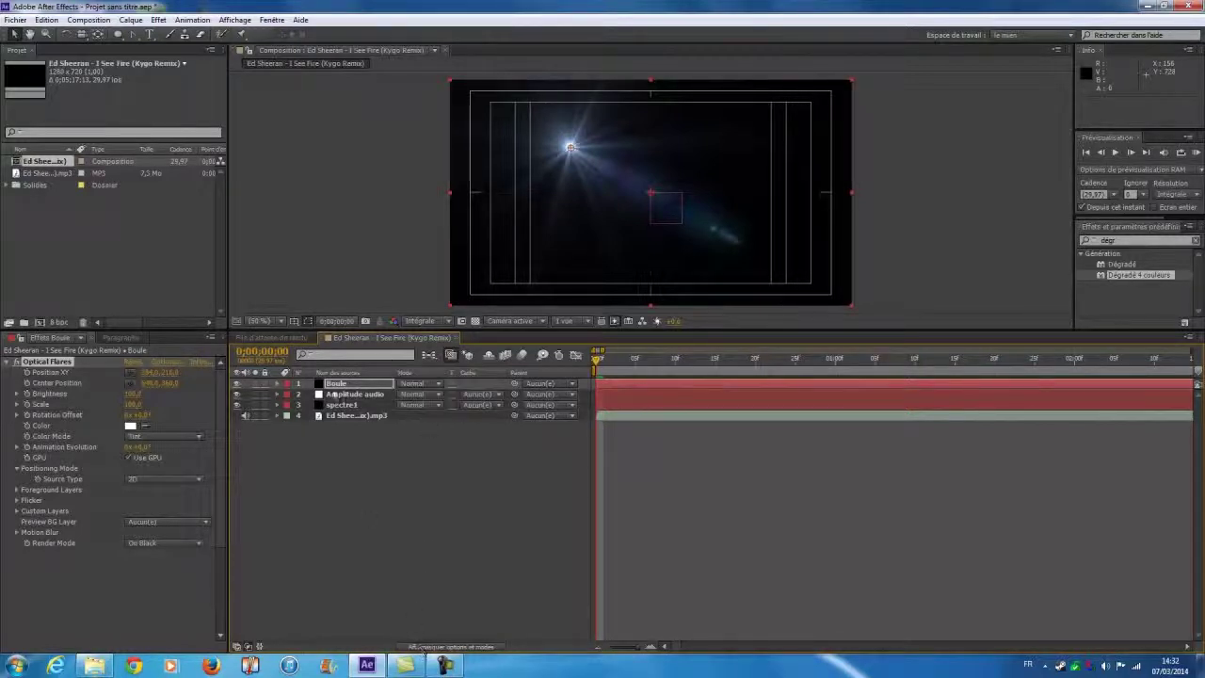
{"action": "left_click", "coordinate": [438, 384]}
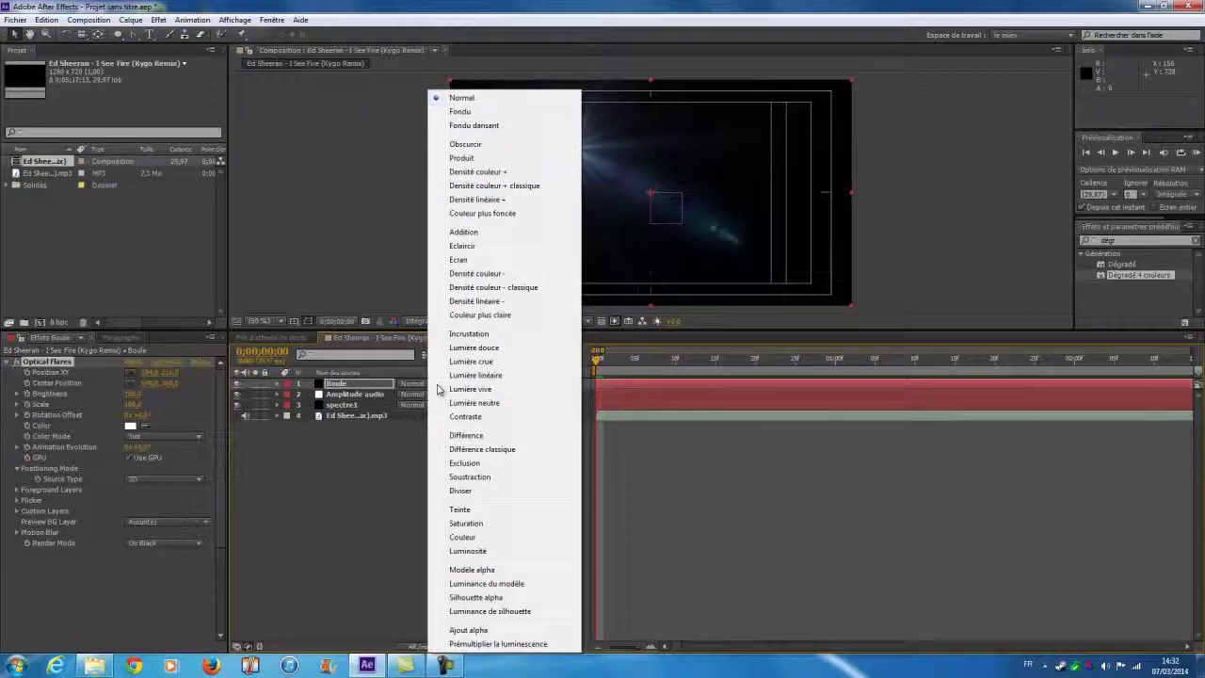
{"action": "left_click", "coordinate": [463, 232]}
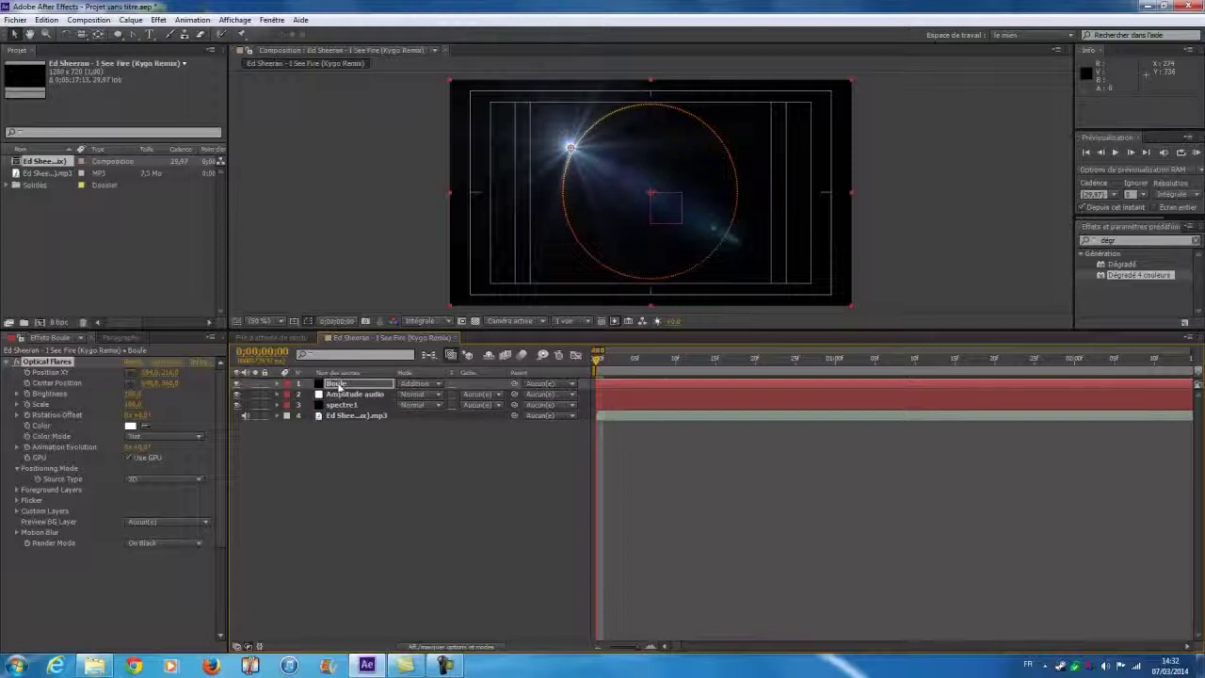
Step: Open the Optical Flares options for Boule and try soloing and hiding the Glint and Glow elements in the stack
{"action": "left_click", "coordinate": [337, 384]}
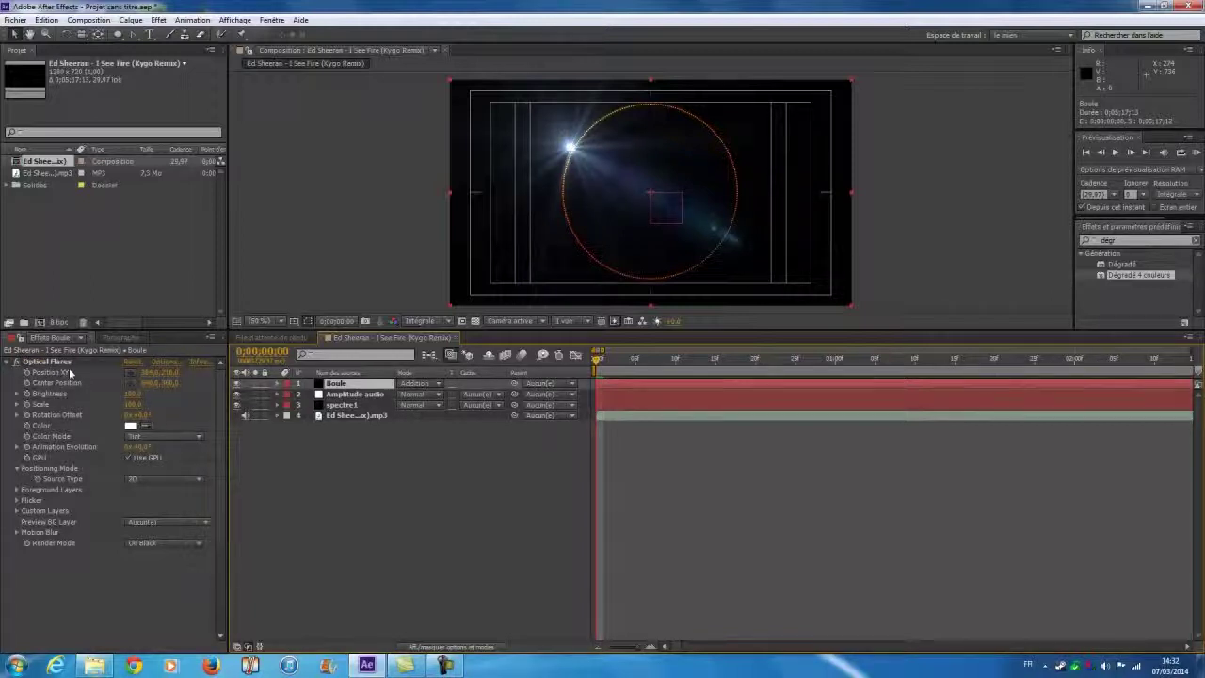
{"action": "left_click", "coordinate": [162, 363]}
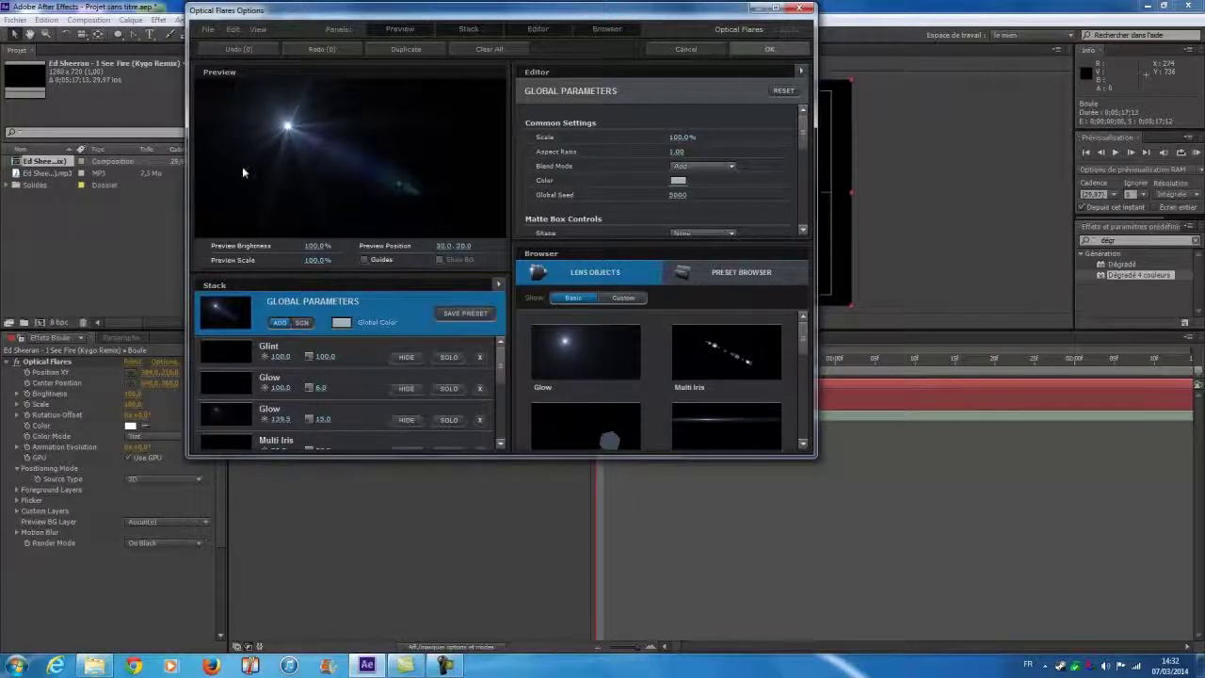
{"action": "left_click", "coordinate": [451, 358]}
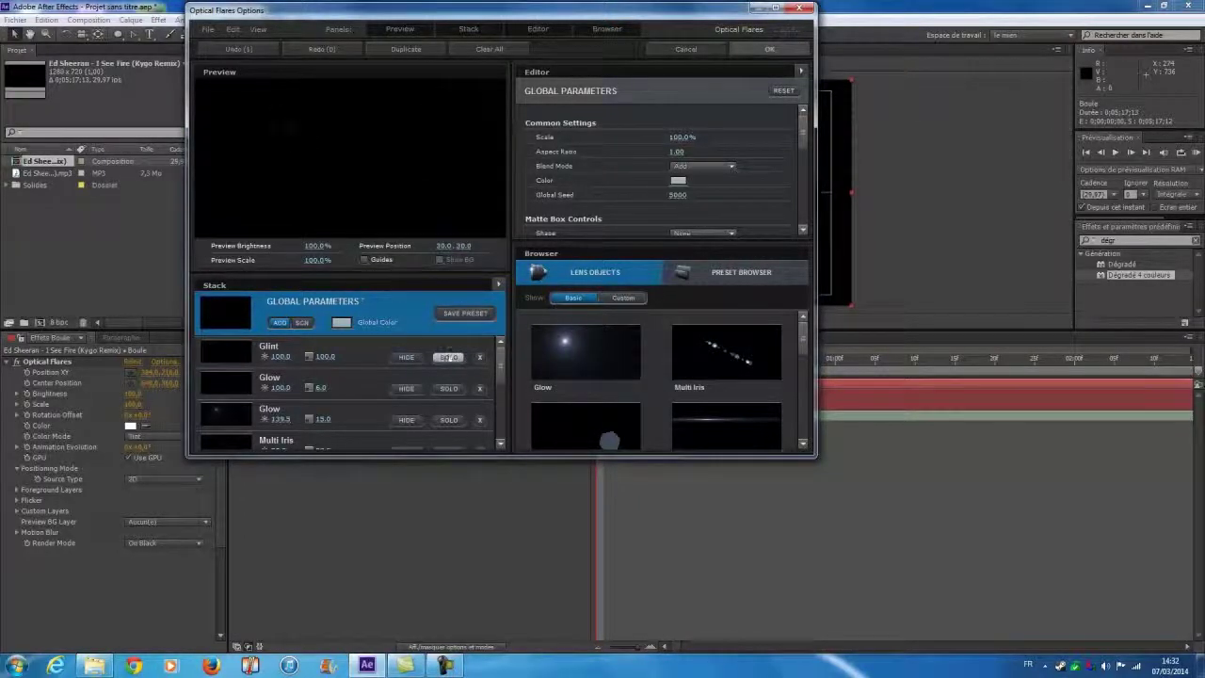
{"action": "left_click", "coordinate": [406, 358]}
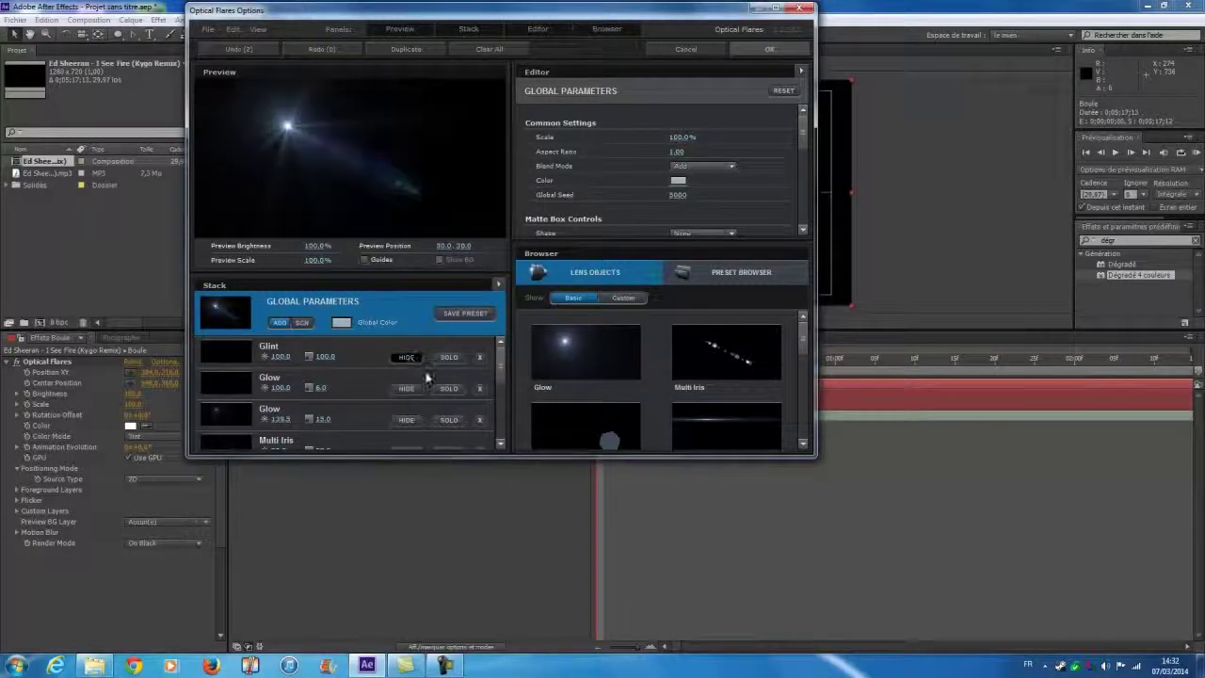
{"action": "left_click", "coordinate": [407, 356]}
{"action": "left_click", "coordinate": [406, 357]}
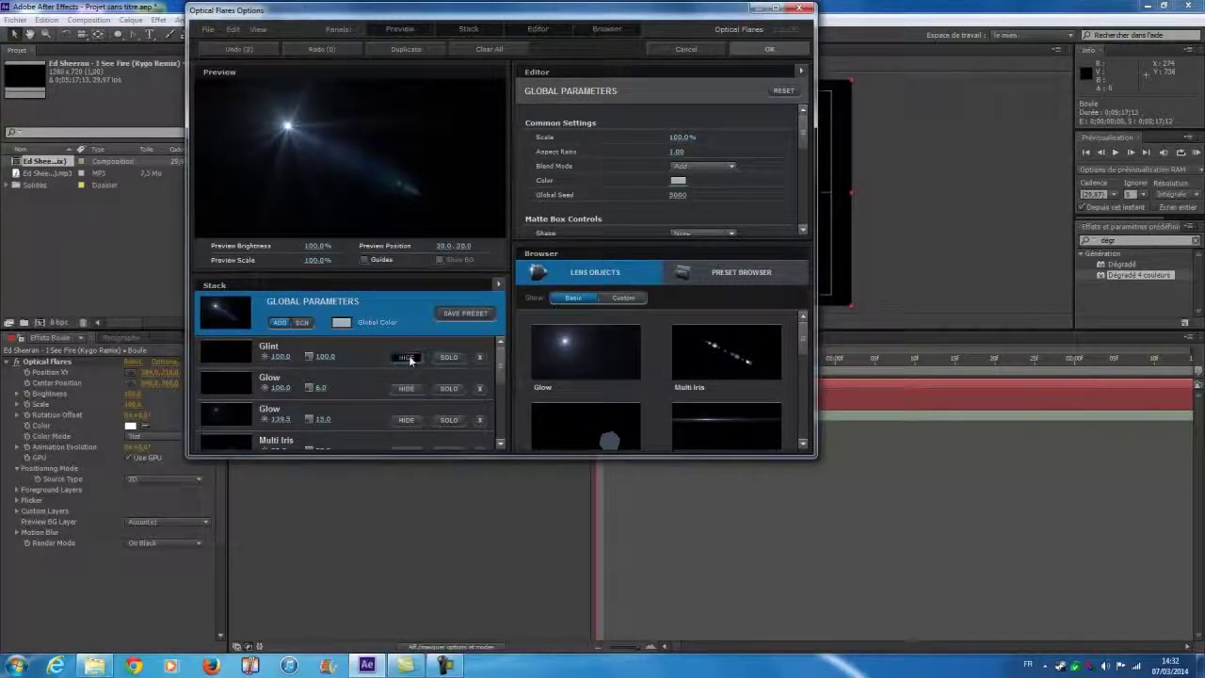
{"action": "left_click", "coordinate": [403, 388]}
Step: Solo the Spike Ball element in the flare stack, then add a Glow lens object and solo it too
{"action": "left_click_drag", "start_coordinate": [504, 370], "coordinate": [503, 438]}
{"action": "left_click", "coordinate": [449, 439]}
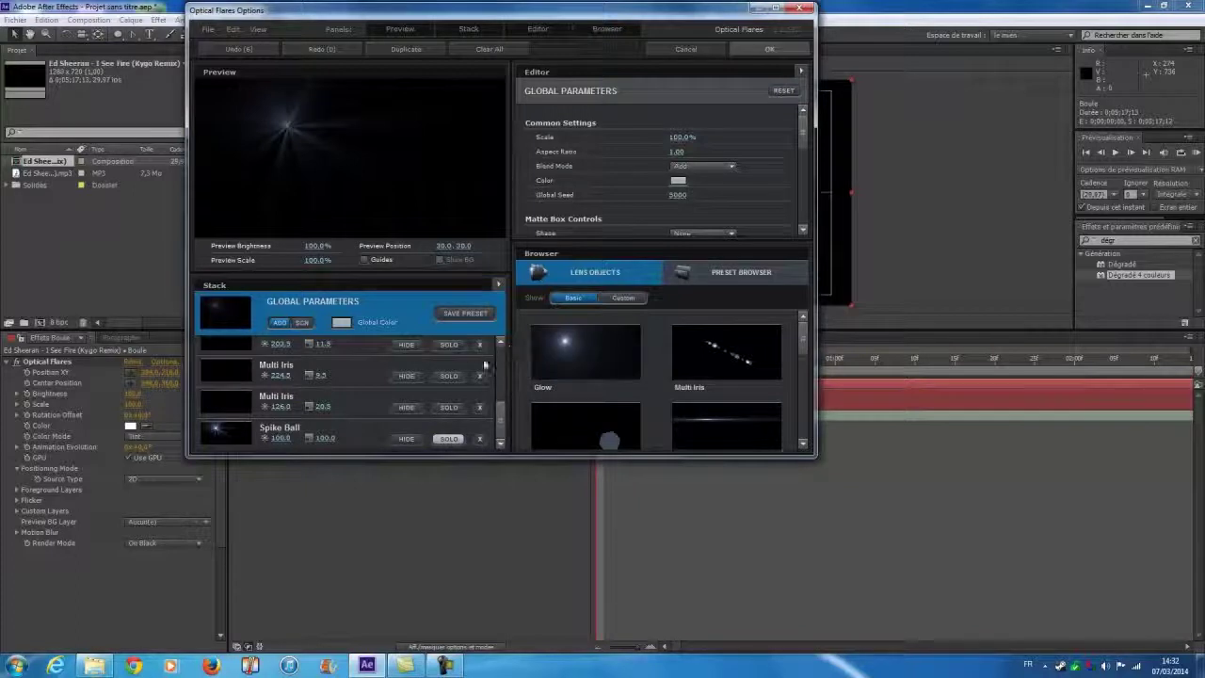
{"action": "left_click", "coordinate": [555, 346]}
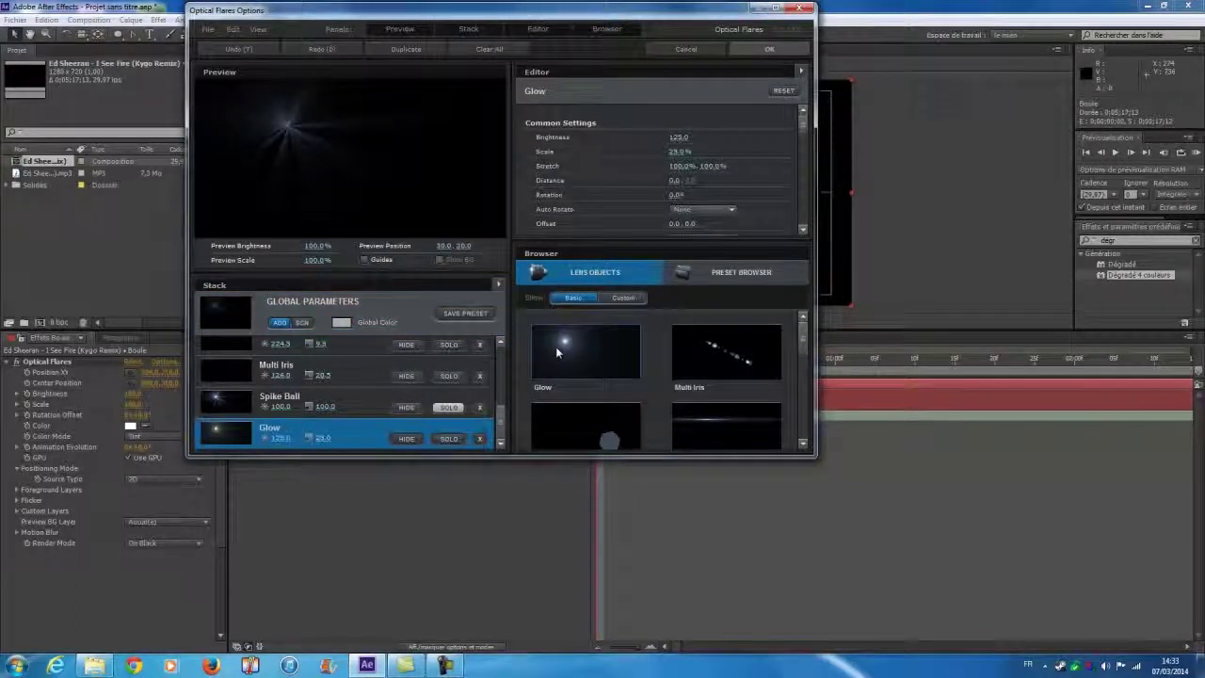
{"action": "left_click", "coordinate": [448, 439]}
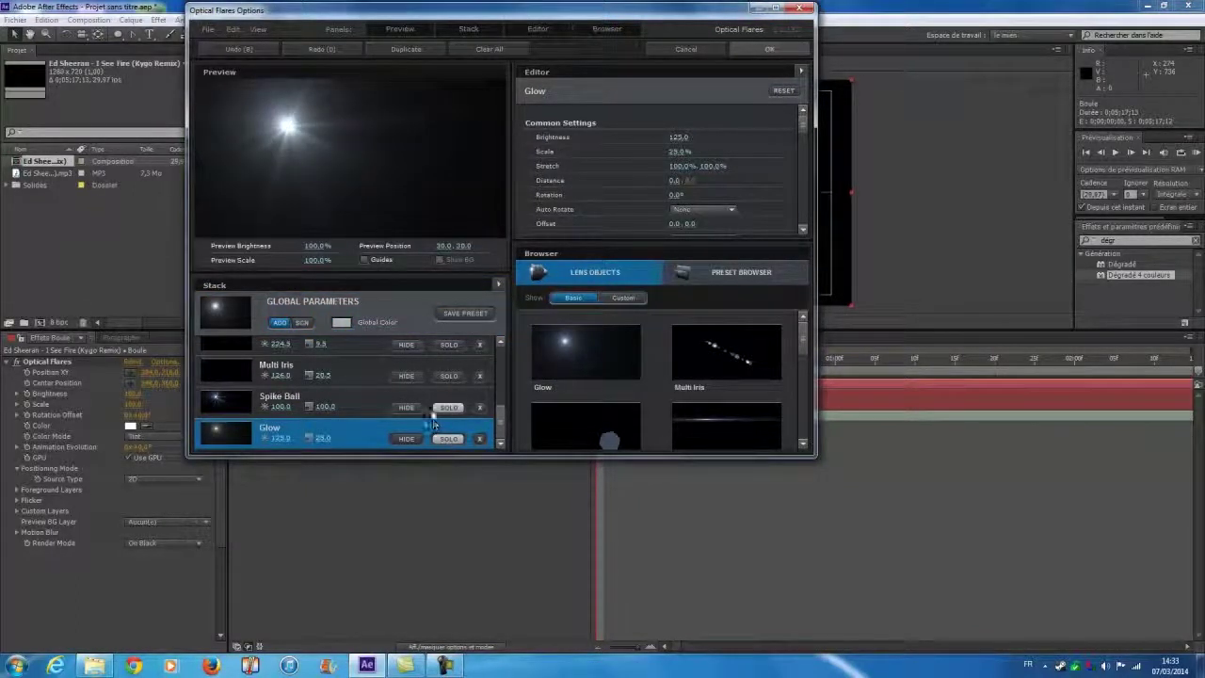
{"action": "left_click", "coordinate": [459, 407]}
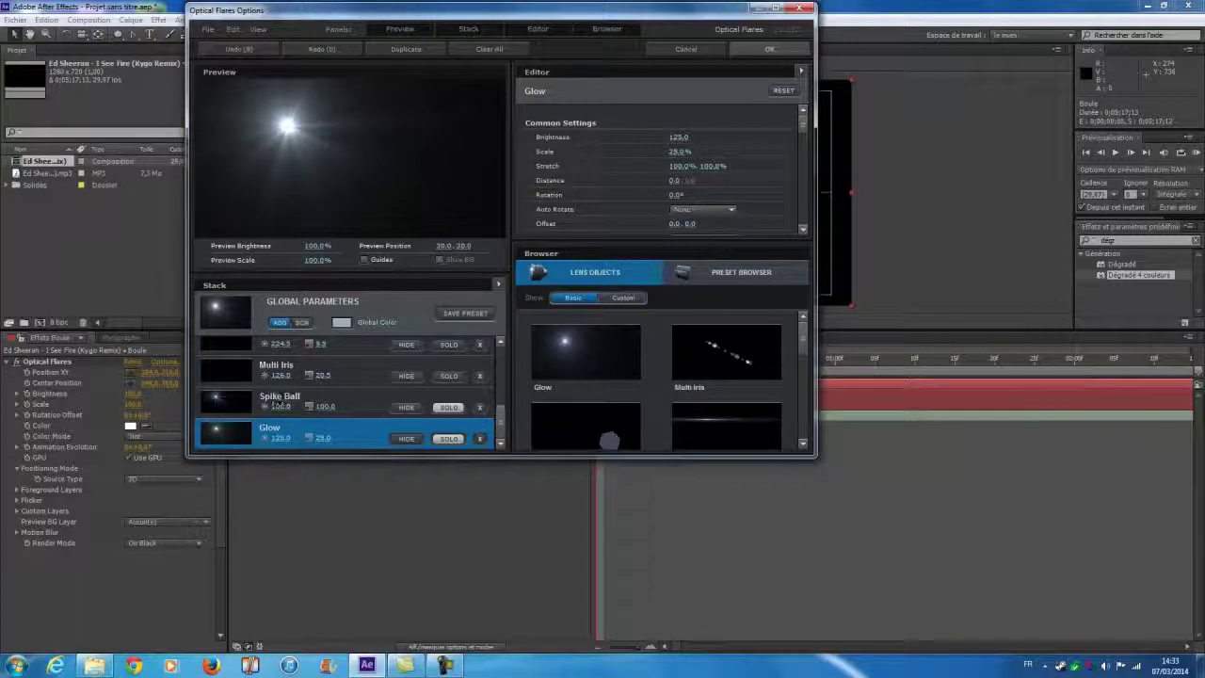
Step: Set the flare's global color to orange F78B00 in the Optical Flares options
{"action": "left_click", "coordinate": [341, 322]}
{"action": "left_click_drag", "start_coordinate": [397, 350], "coordinate": [397, 397]}
{"action": "left_click", "coordinate": [381, 259]}
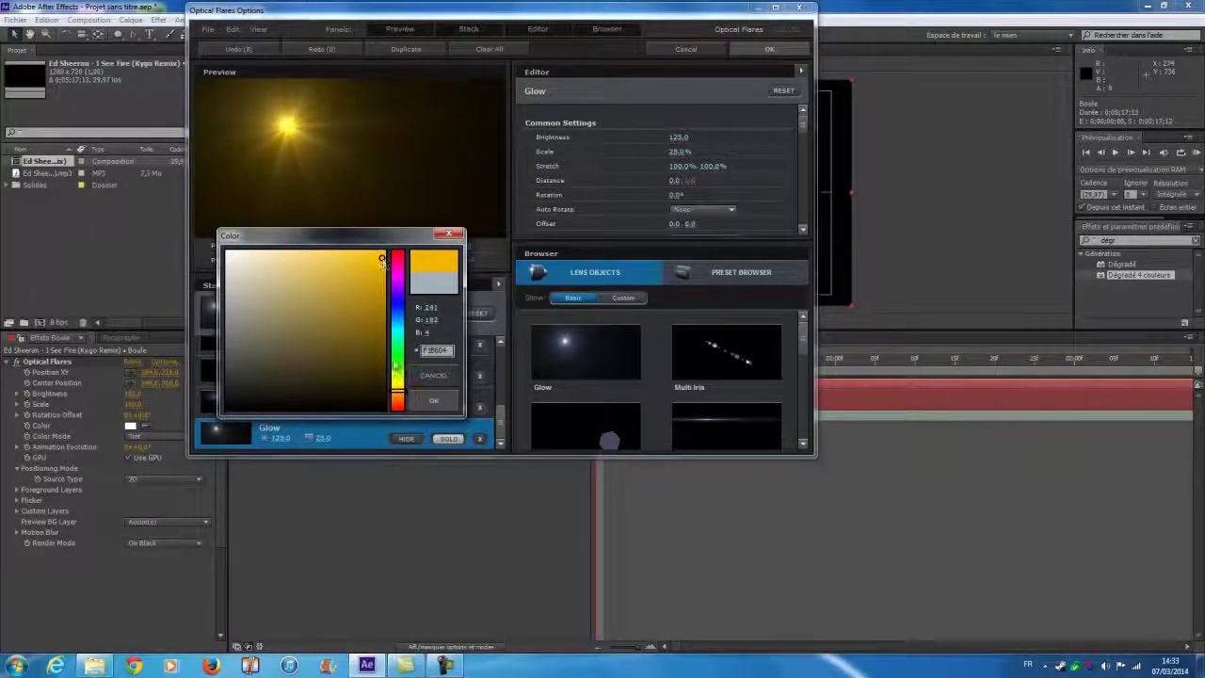
{"action": "left_click", "coordinate": [398, 405]}
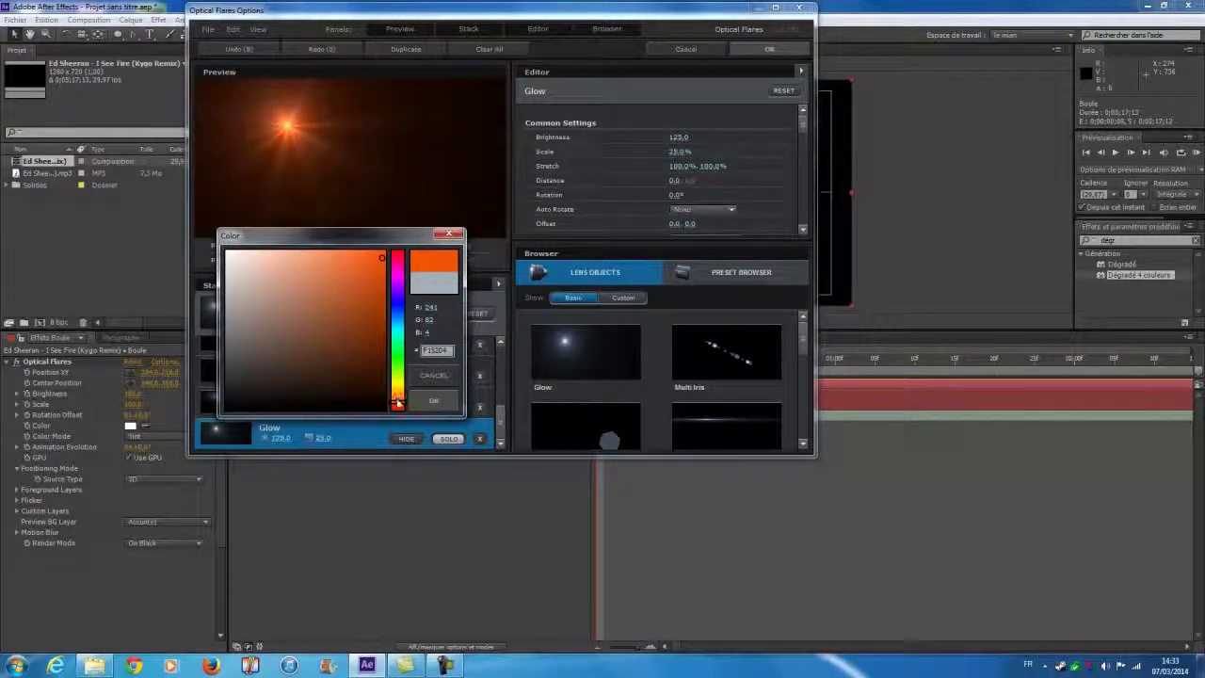
{"action": "left_click", "coordinate": [397, 390]}
{"action": "left_click_drag", "start_coordinate": [379, 352], "coordinate": [414, 228]}
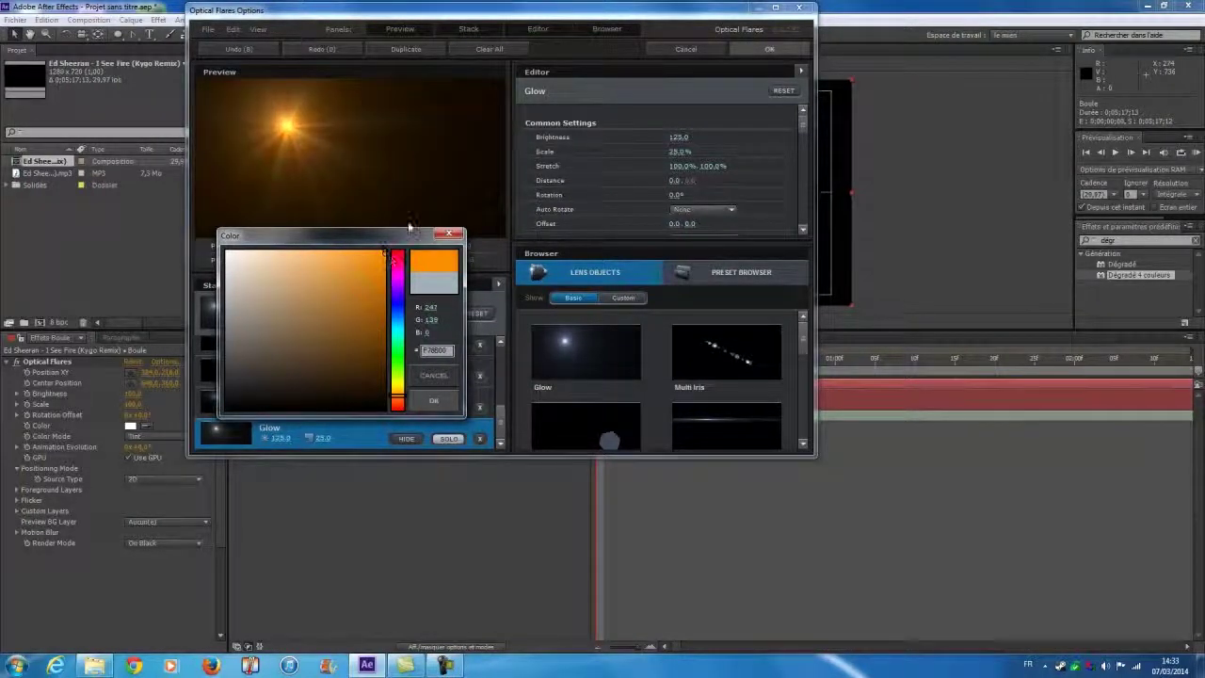
{"action": "left_click", "coordinate": [431, 403]}
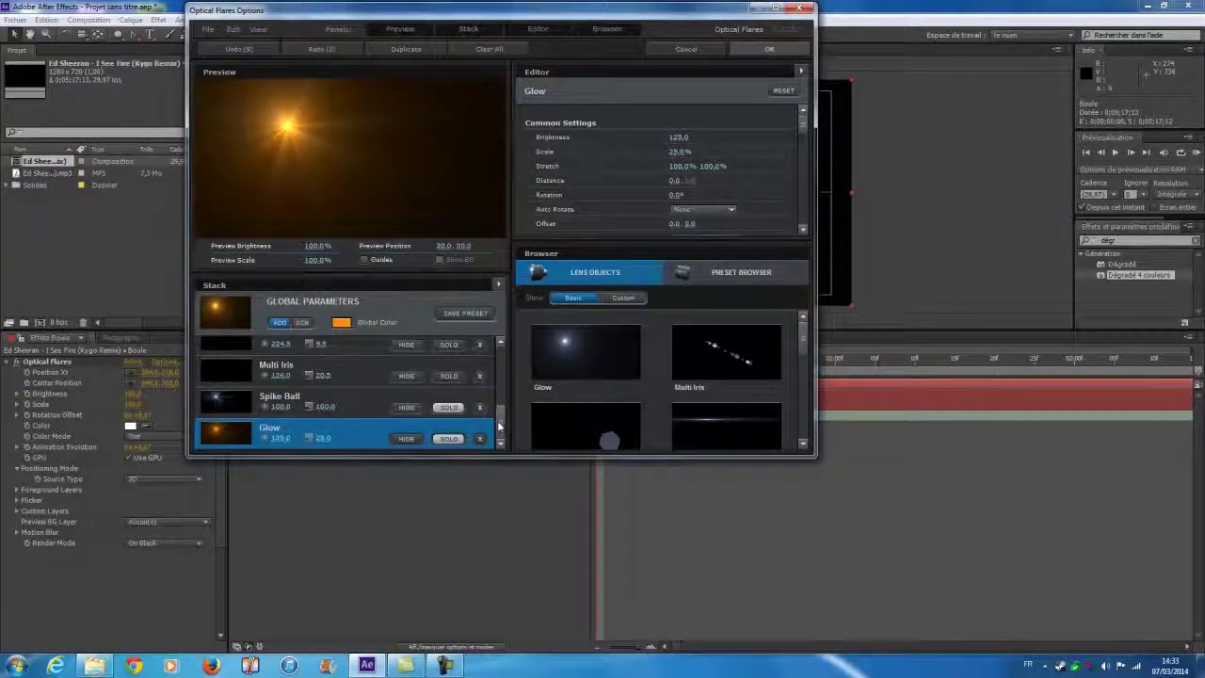
Step: Unhide the Glint and first Glow elements in the flare stack and turn off solo on Spike Ball and the last Glow
{"action": "left_click_drag", "start_coordinate": [499, 429], "coordinate": [500, 356]}
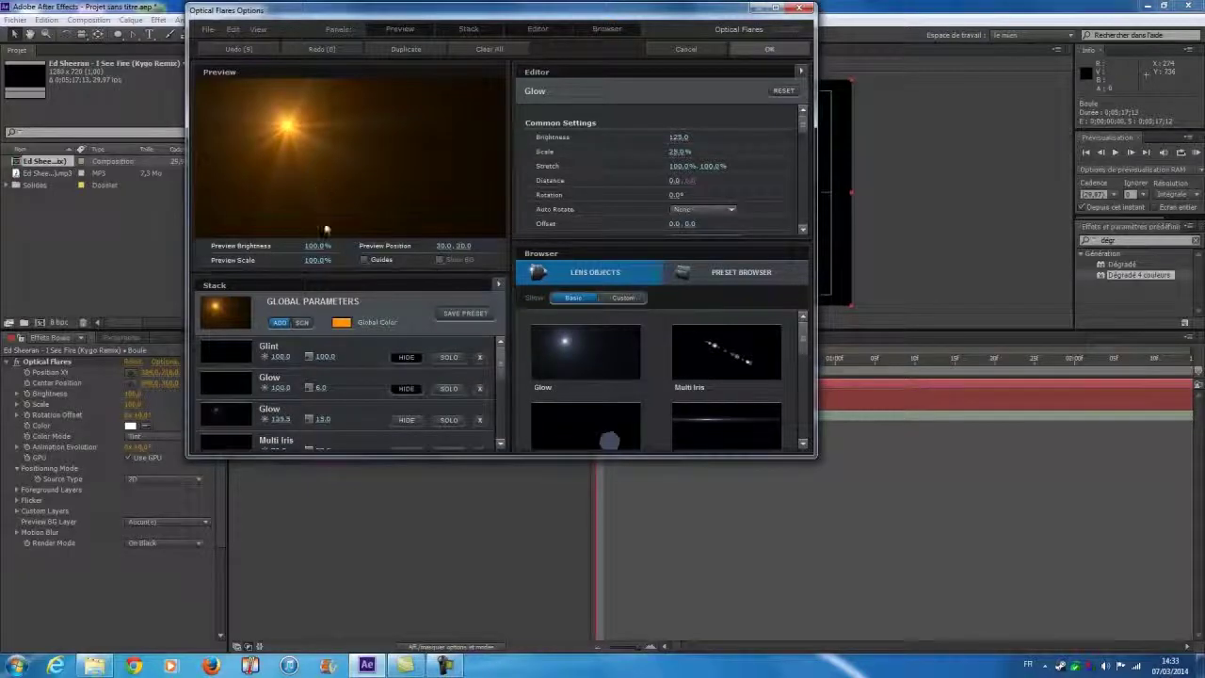
{"action": "left_click", "coordinate": [409, 360]}
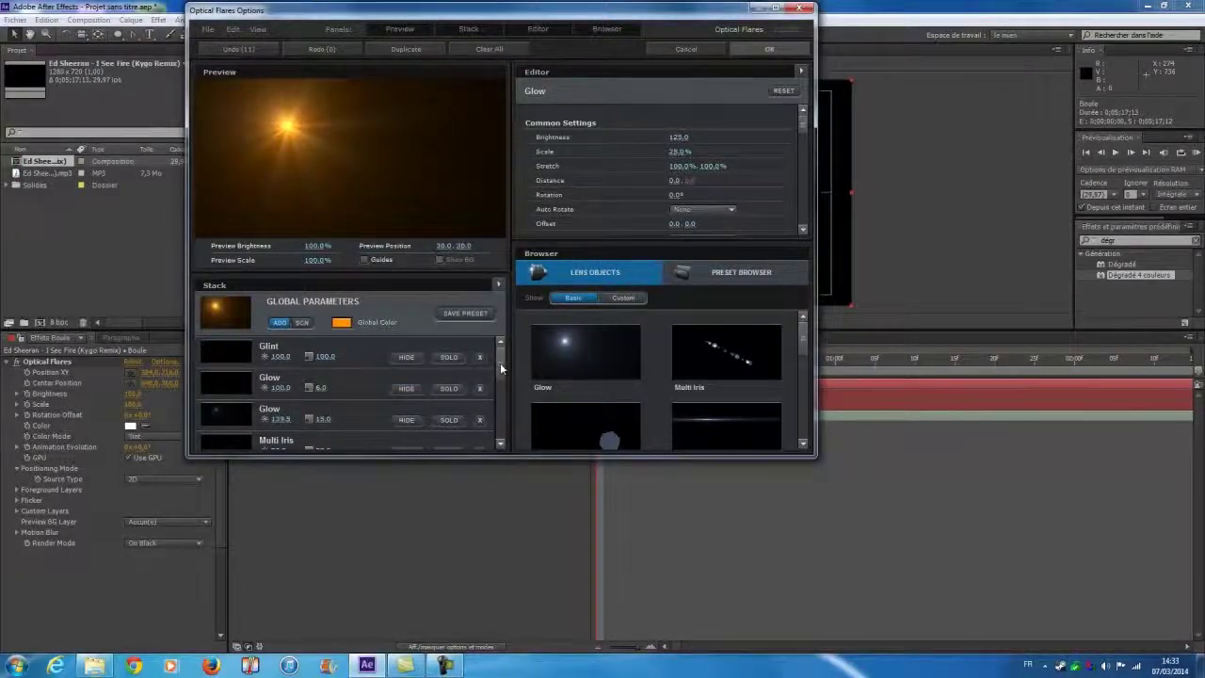
{"action": "left_click_drag", "start_coordinate": [500, 367], "coordinate": [481, 473]}
{"action": "left_click", "coordinate": [450, 407]}
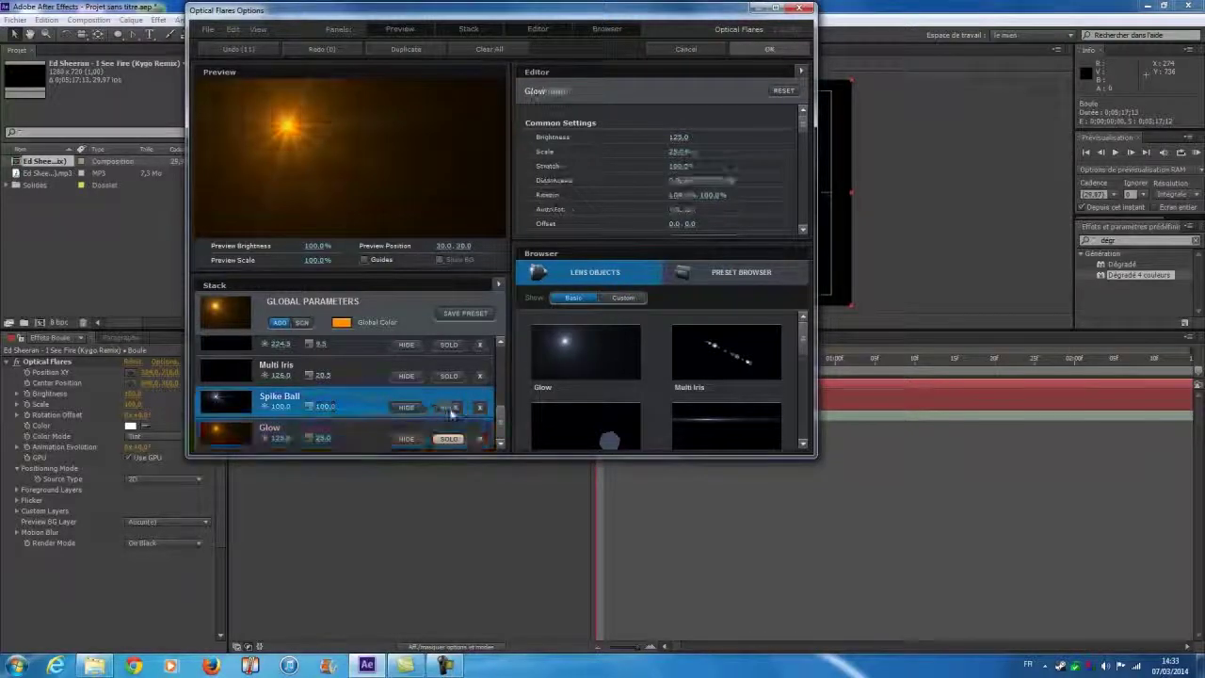
{"action": "left_click", "coordinate": [450, 439]}
{"action": "left_click", "coordinate": [450, 439]}
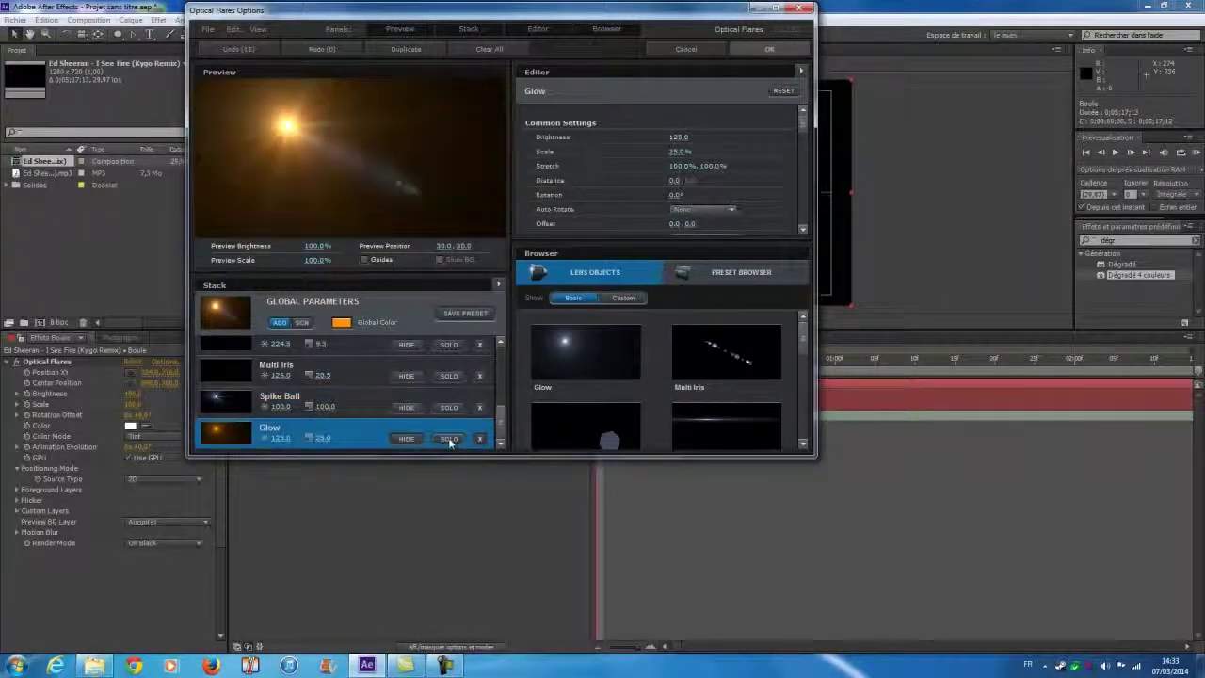
{"action": "left_click_drag", "start_coordinate": [500, 414], "coordinate": [512, 325]}
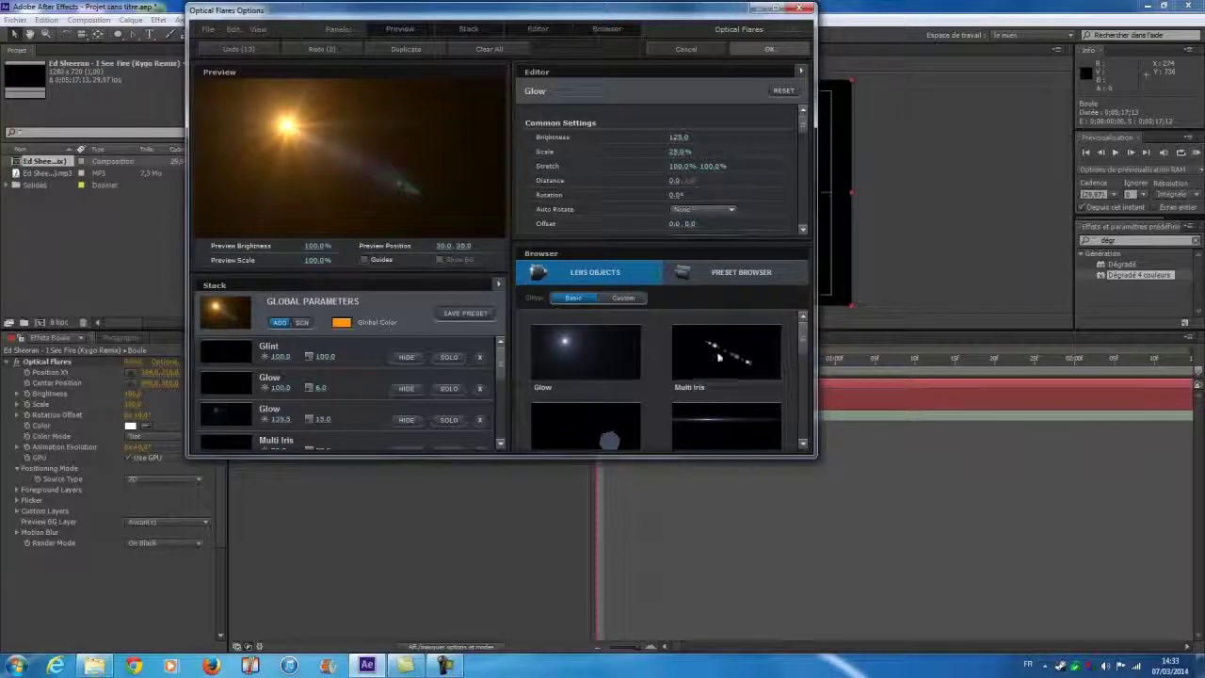
Step: Look through the lens objects and the Light folder of the flare presets, then return to the preset folder overview
{"action": "left_click_drag", "start_coordinate": [802, 329], "coordinate": [790, 279]}
{"action": "left_click", "coordinate": [714, 272]}
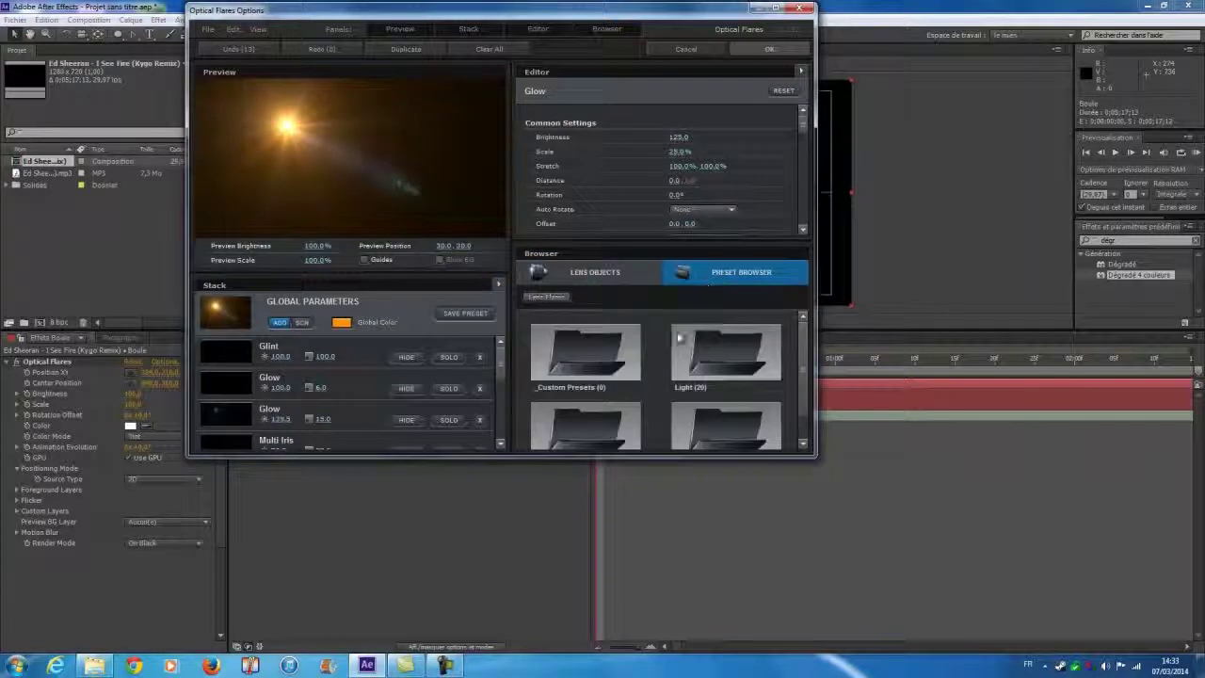
{"action": "left_click", "coordinate": [721, 356]}
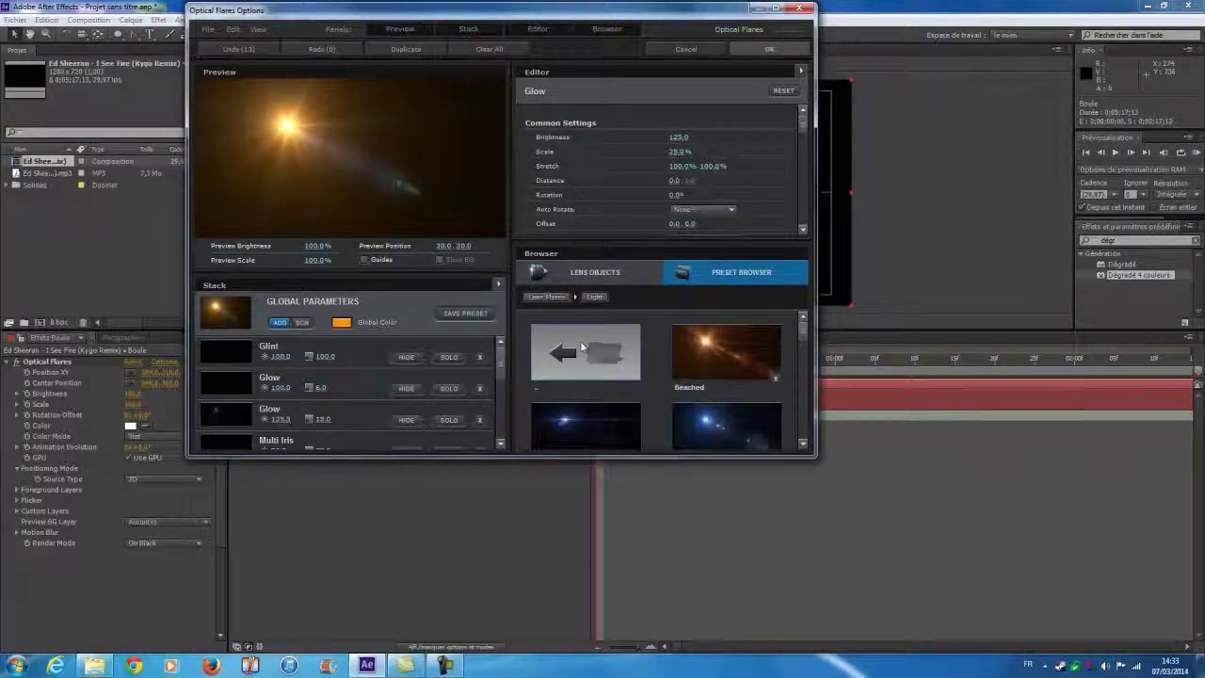
{"action": "left_click", "coordinate": [592, 371]}
{"action": "scroll", "coordinate": [808, 362], "scroll_direction": "down", "scroll_amount": 1}
{"action": "scroll", "coordinate": [808, 362], "scroll_direction": "up", "scroll_amount": 1}
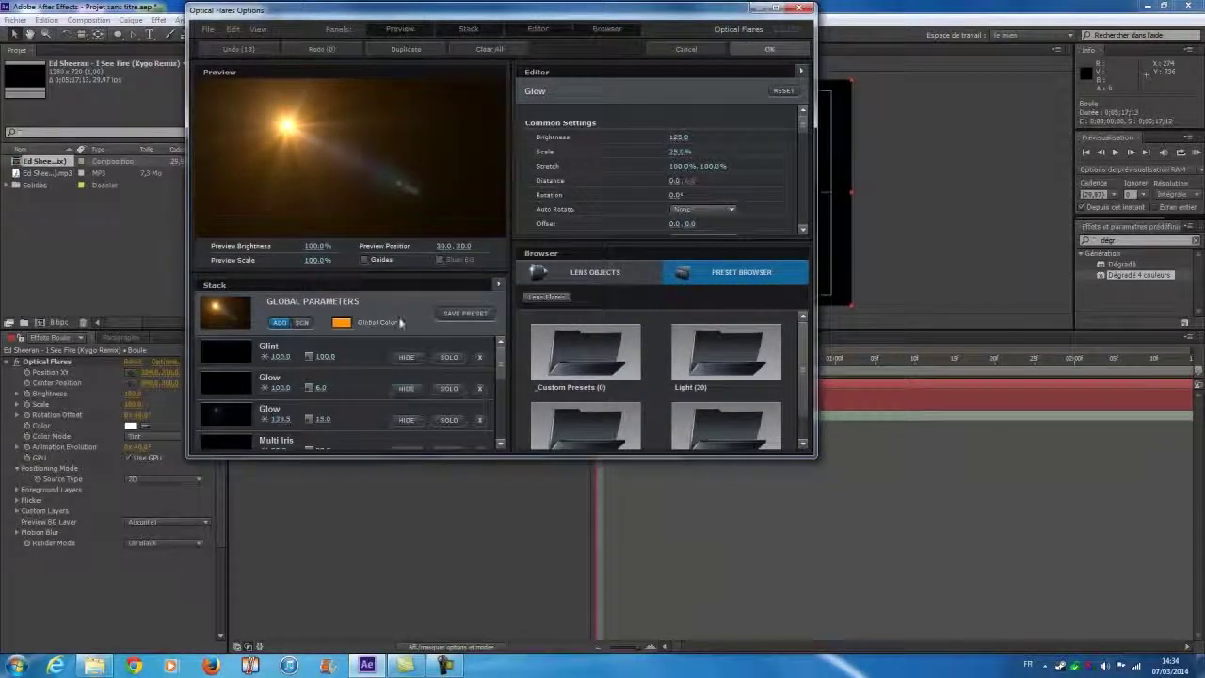
Step: Solo the last Glow and the Spike Ball elements in the stack and apply the flare options to Boule
{"action": "left_click_drag", "start_coordinate": [500, 364], "coordinate": [505, 480]}
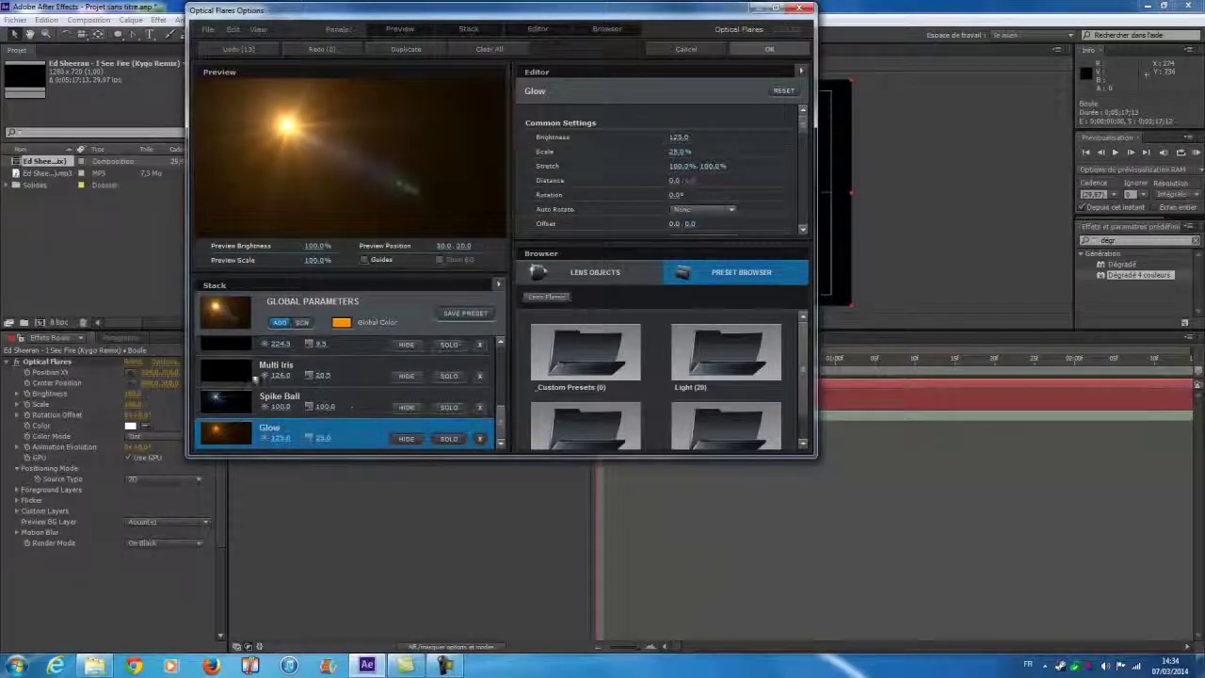
{"action": "left_click", "coordinate": [446, 441]}
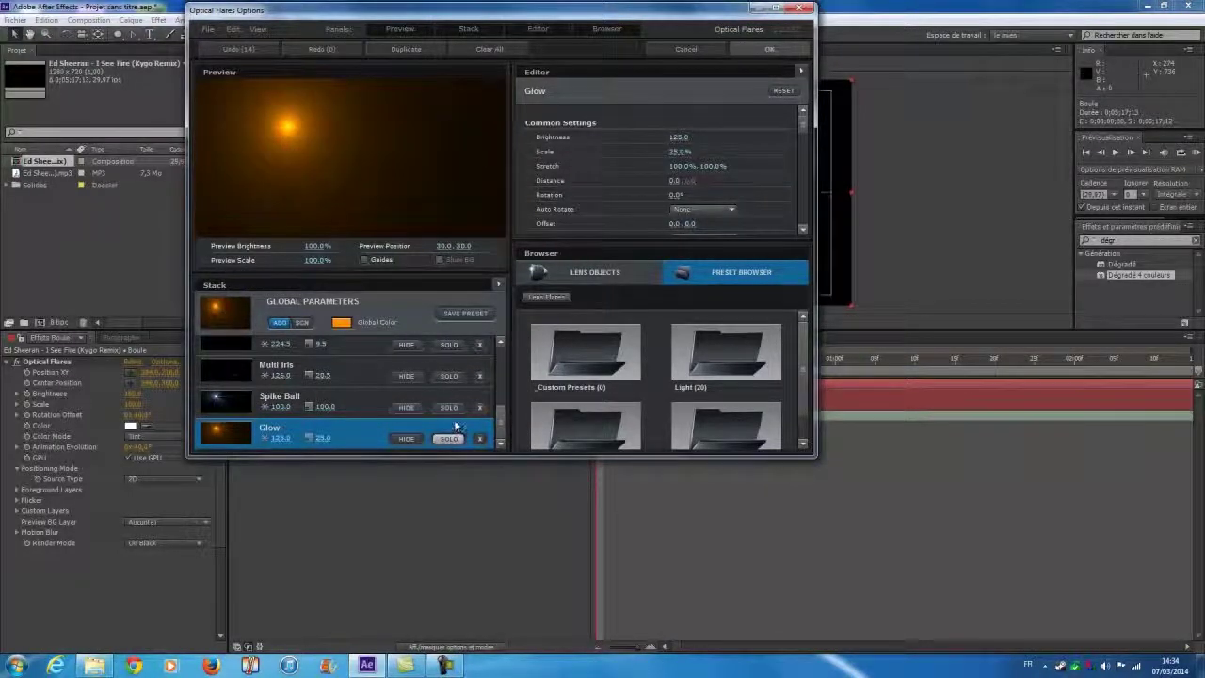
{"action": "left_click", "coordinate": [443, 406]}
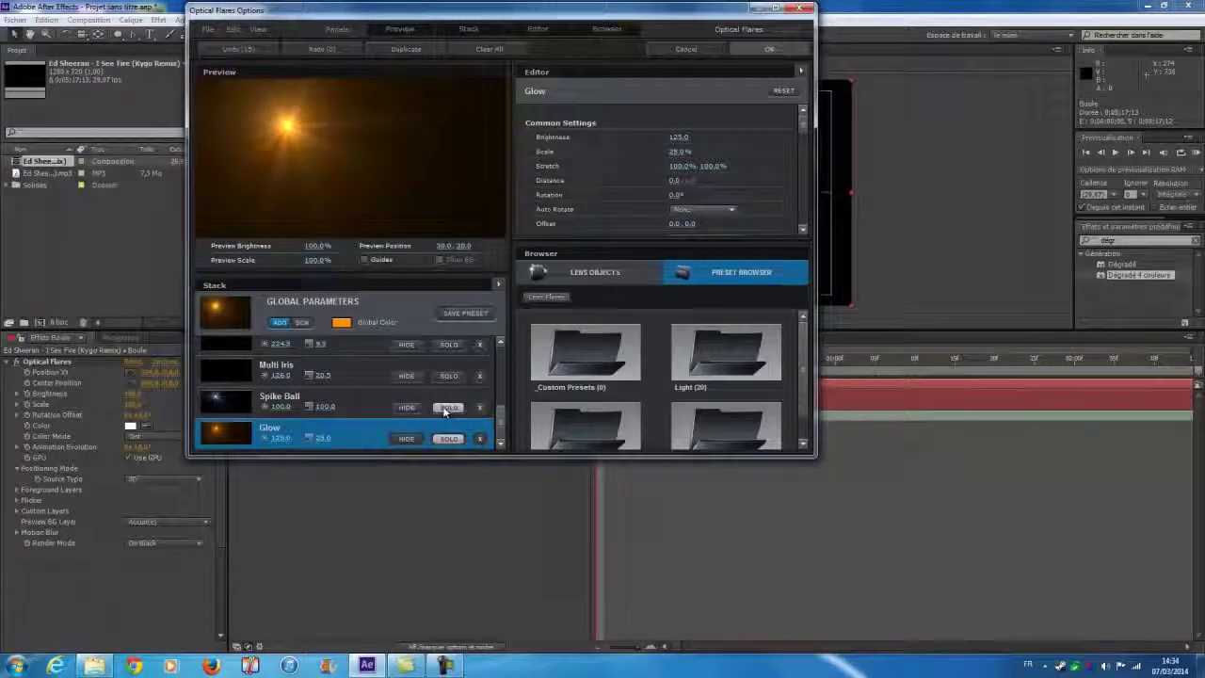
{"action": "left_click", "coordinate": [352, 395]}
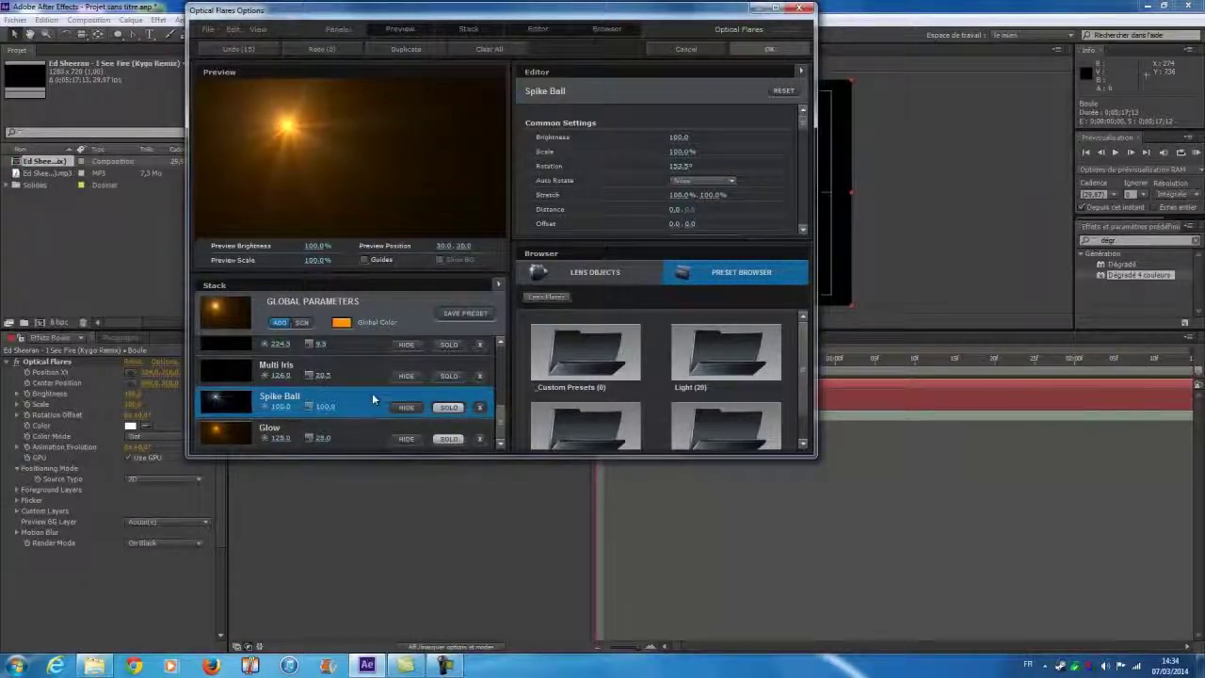
{"action": "left_click", "coordinate": [768, 49]}
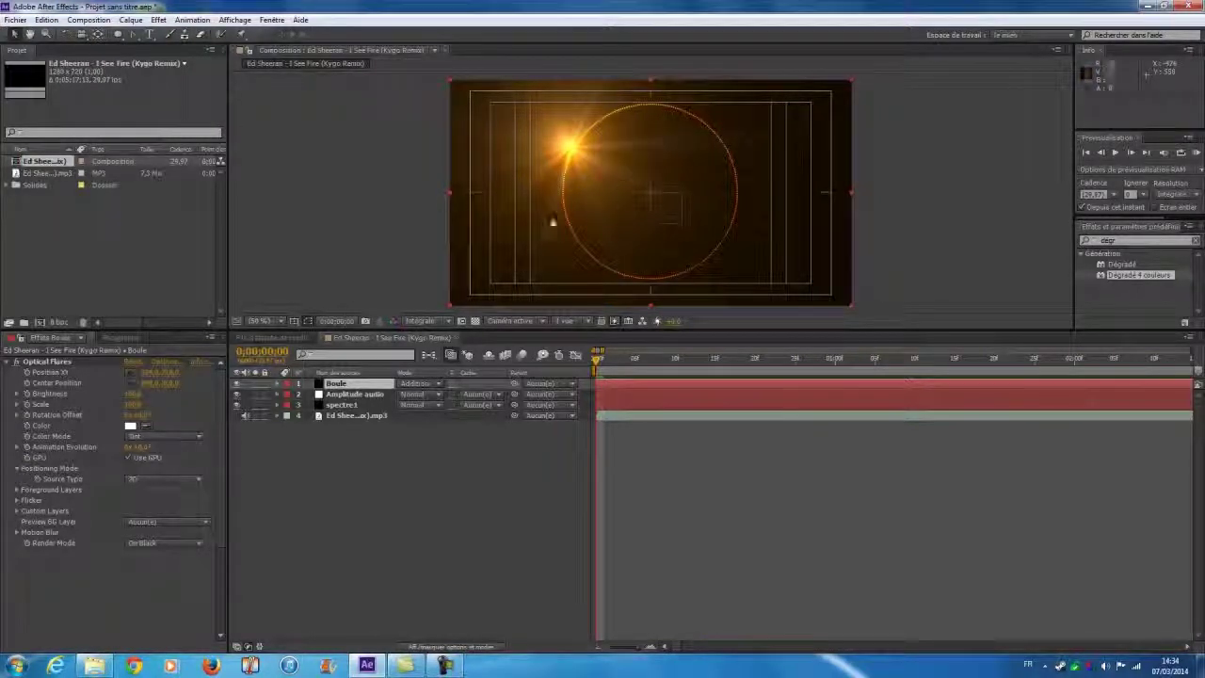
Step: Set the Position XY of Boule's Optical Flares effect to 640, 360
{"action": "left_click", "coordinate": [150, 372]}
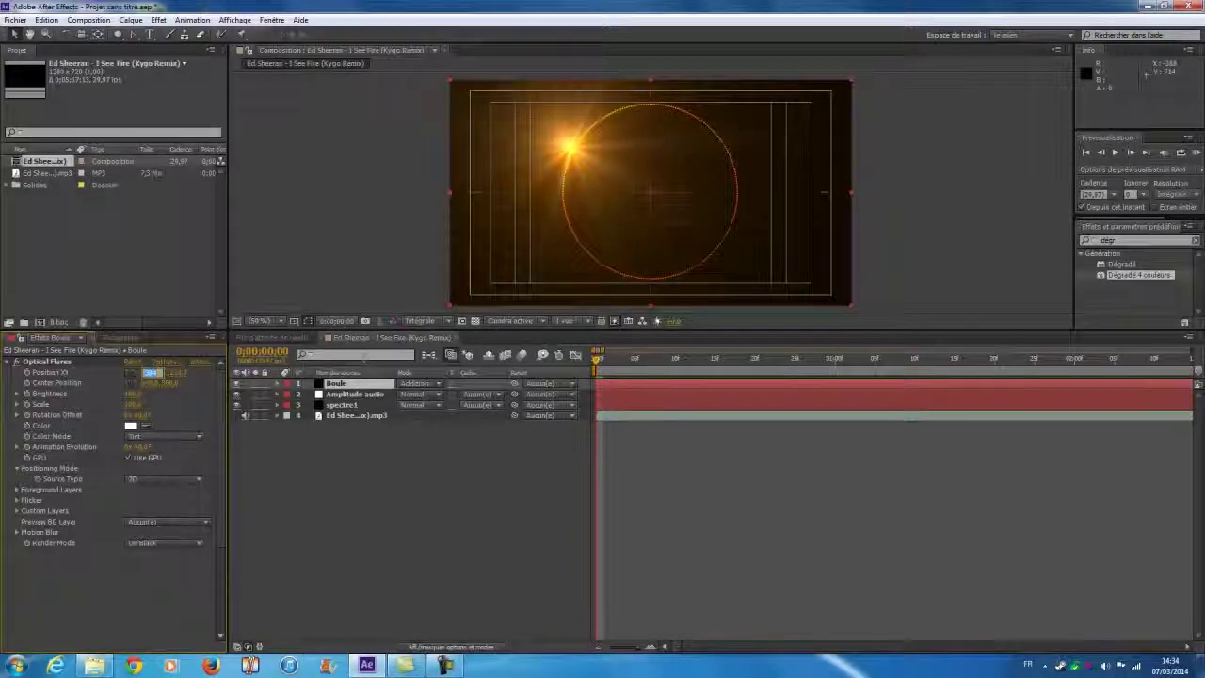
{"action": "type", "text": "640"}
{"action": "key", "text": "Return"}
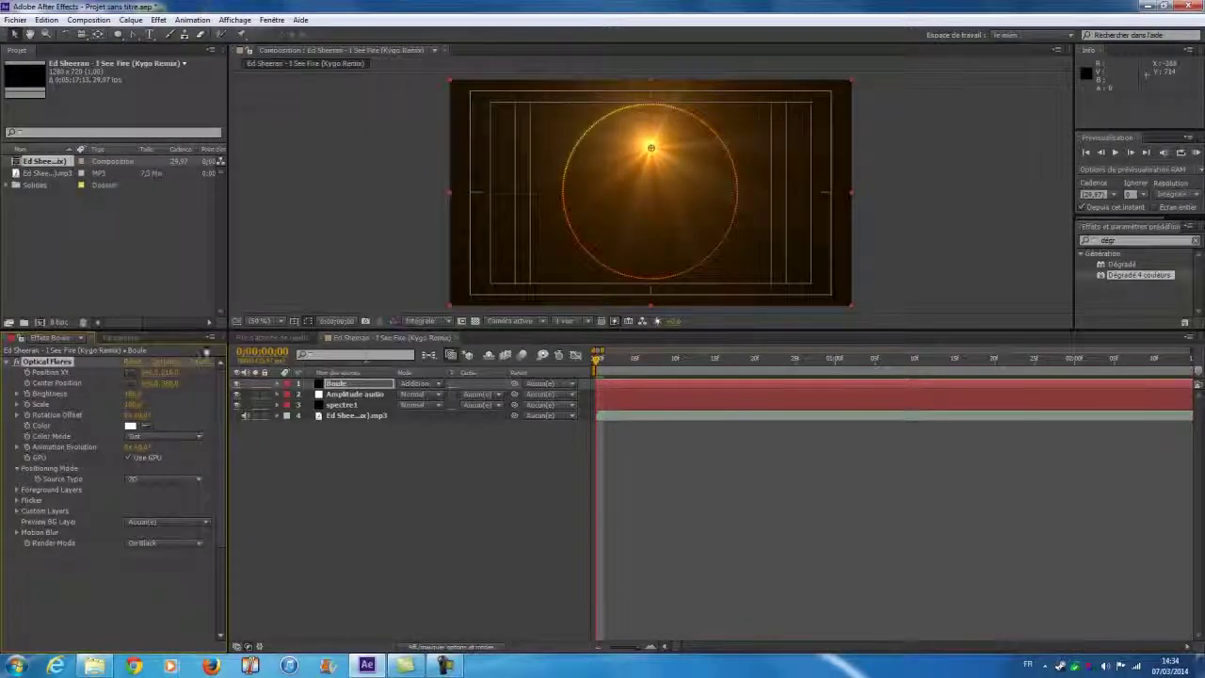
{"action": "left_click", "coordinate": [171, 372]}
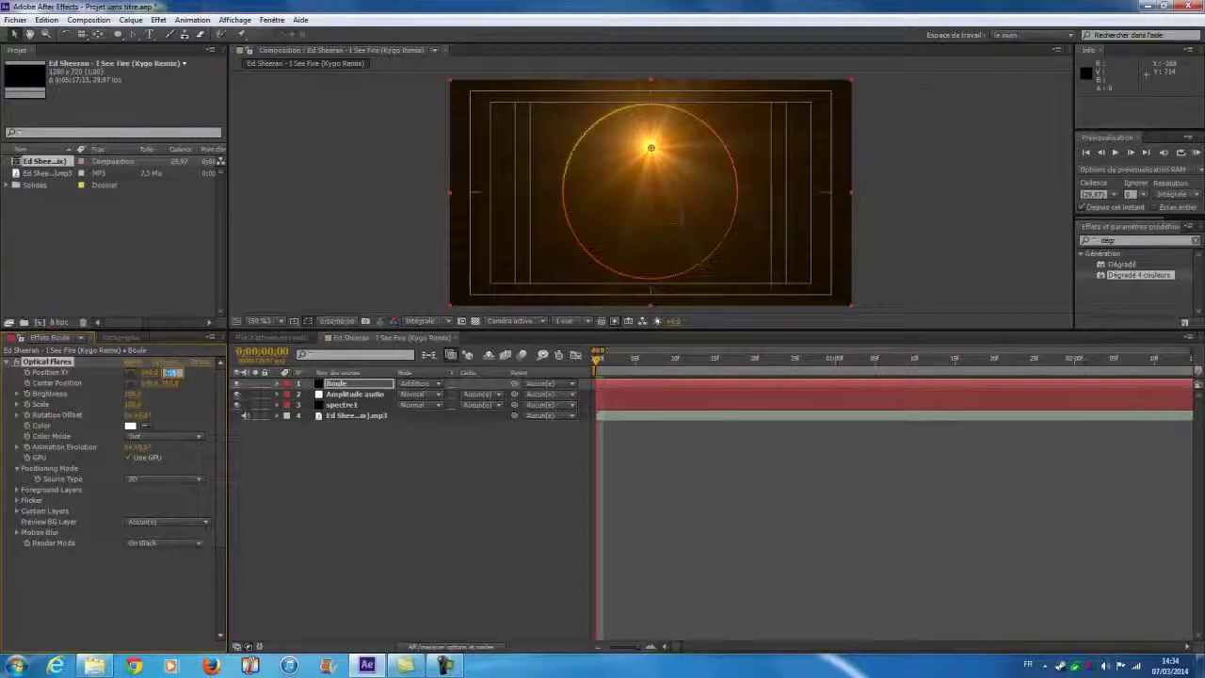
{"action": "type", "text": "360"}
{"action": "key", "text": "Return"}
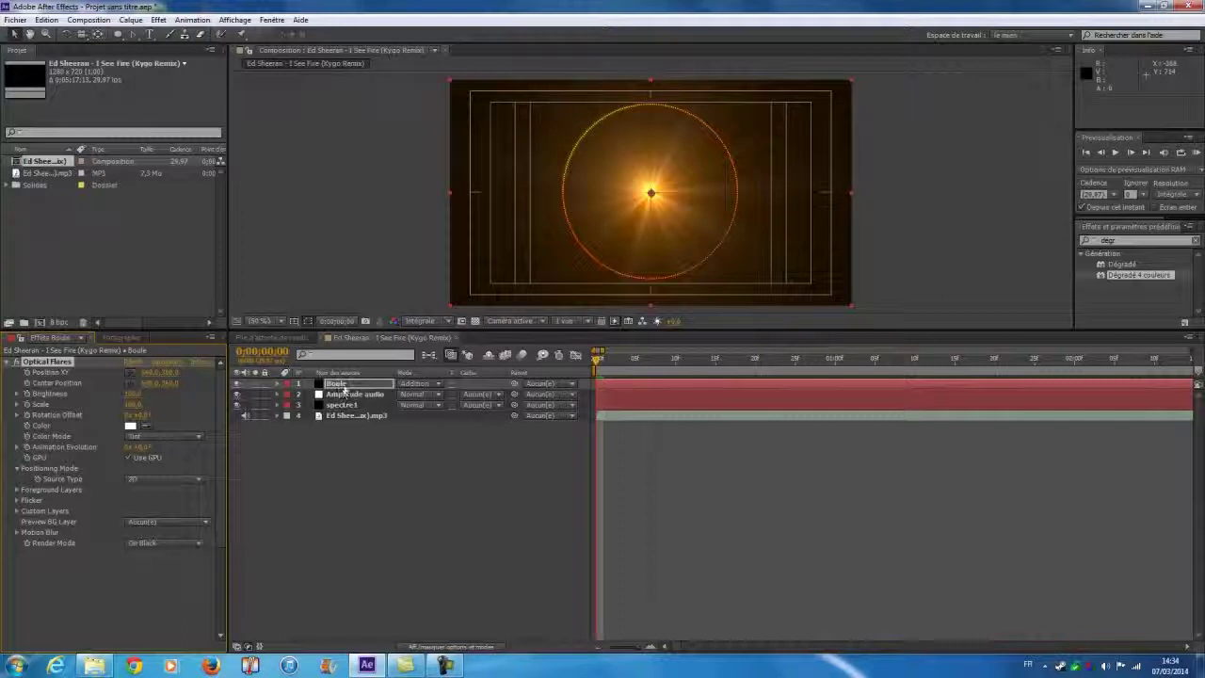
Step: Move the Boule layer below spectre1 in the layer order and briefly preview the composition from the start
{"action": "left_click_drag", "start_coordinate": [340, 384], "coordinate": [343, 411]}
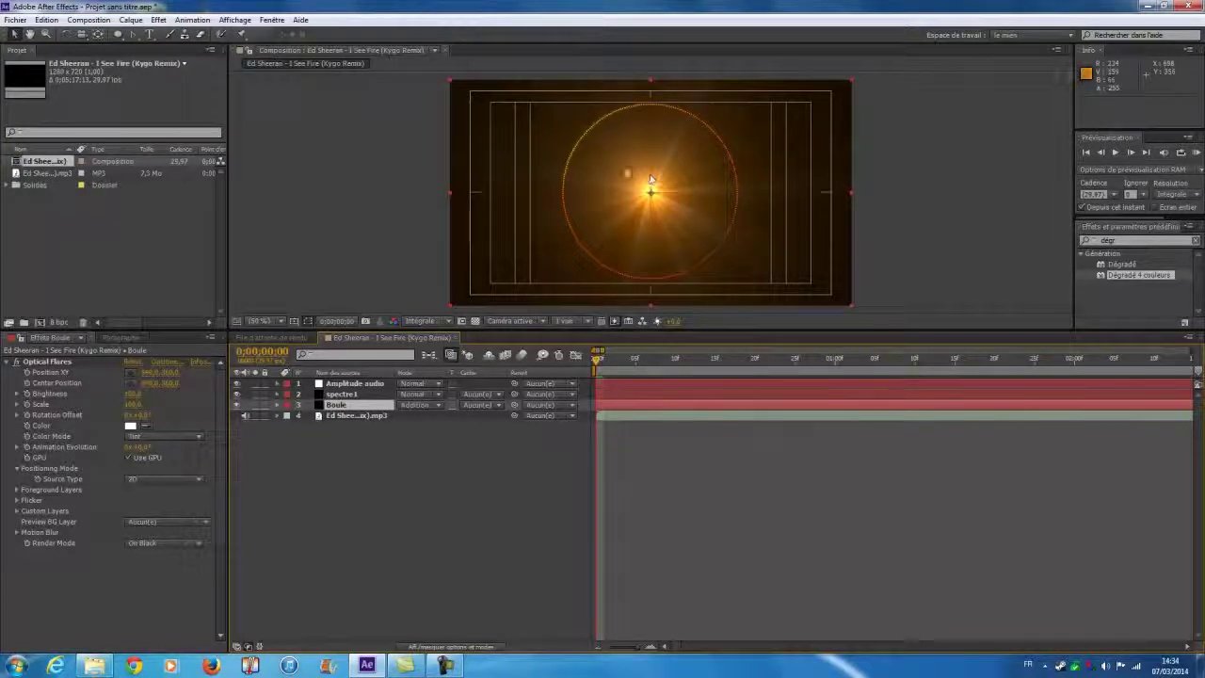
{"action": "key", "text": "space"}
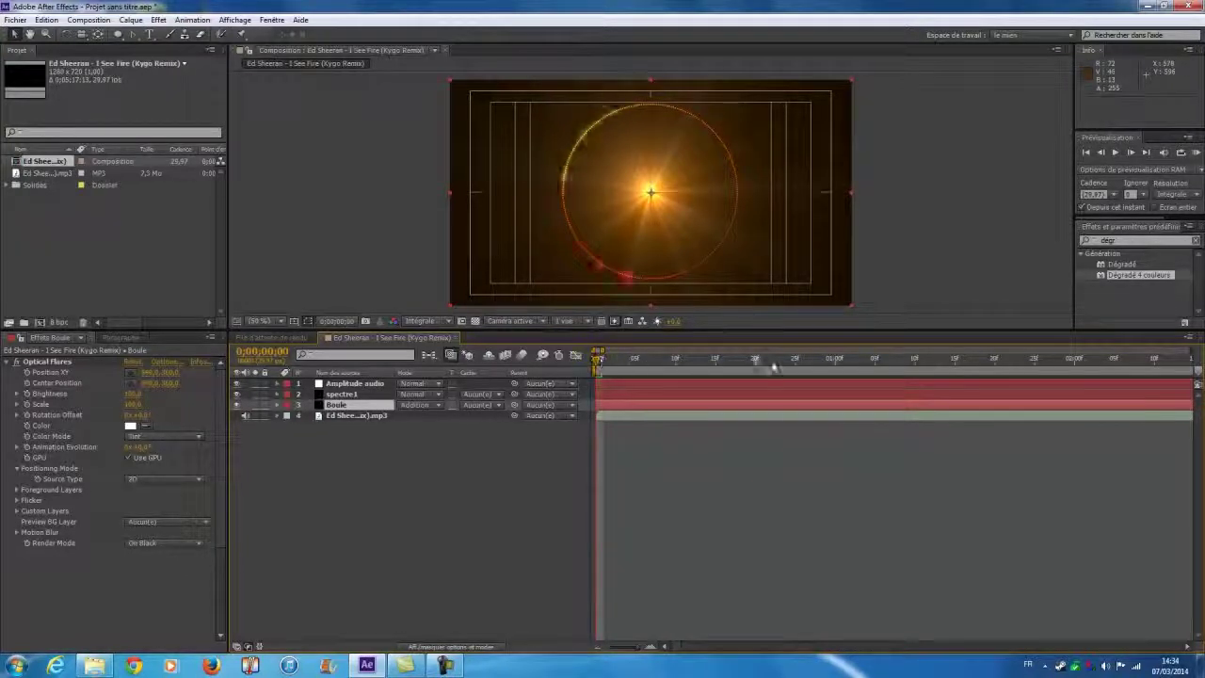
{"action": "left_click_drag", "start_coordinate": [612, 353], "coordinate": [574, 354]}
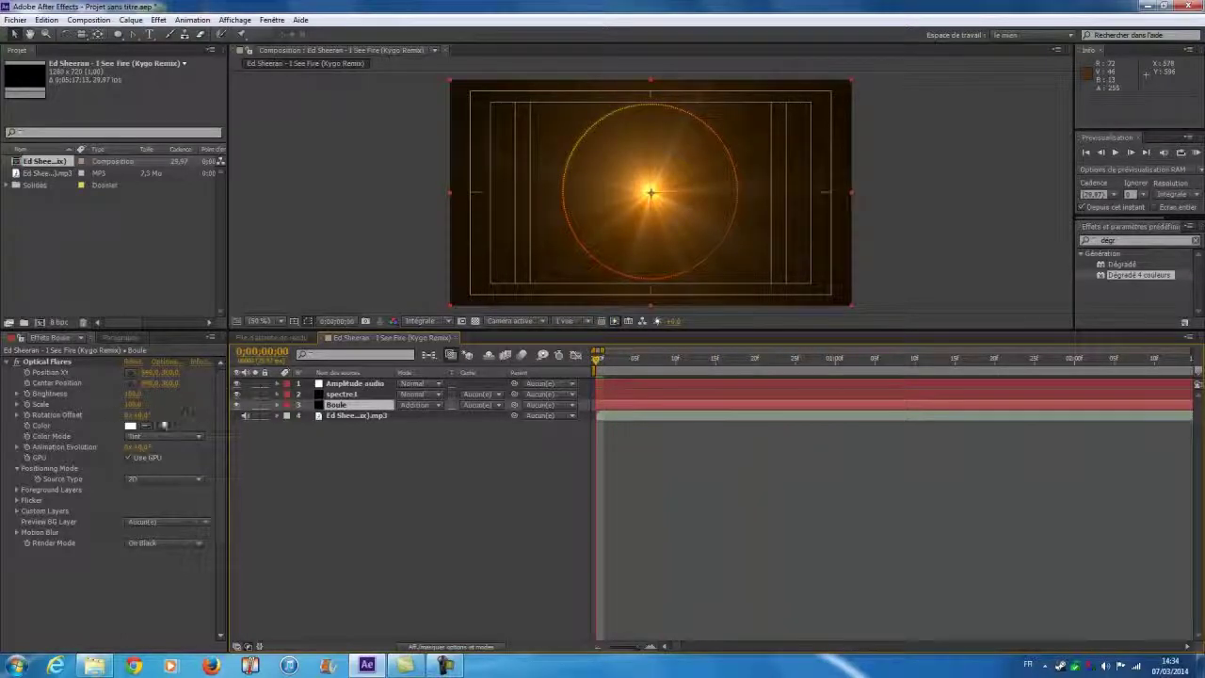
Step: Expand Boule's Optical Flares properties in the timeline, try out the Brightness value and set it to 100
{"action": "left_click", "coordinate": [277, 405]}
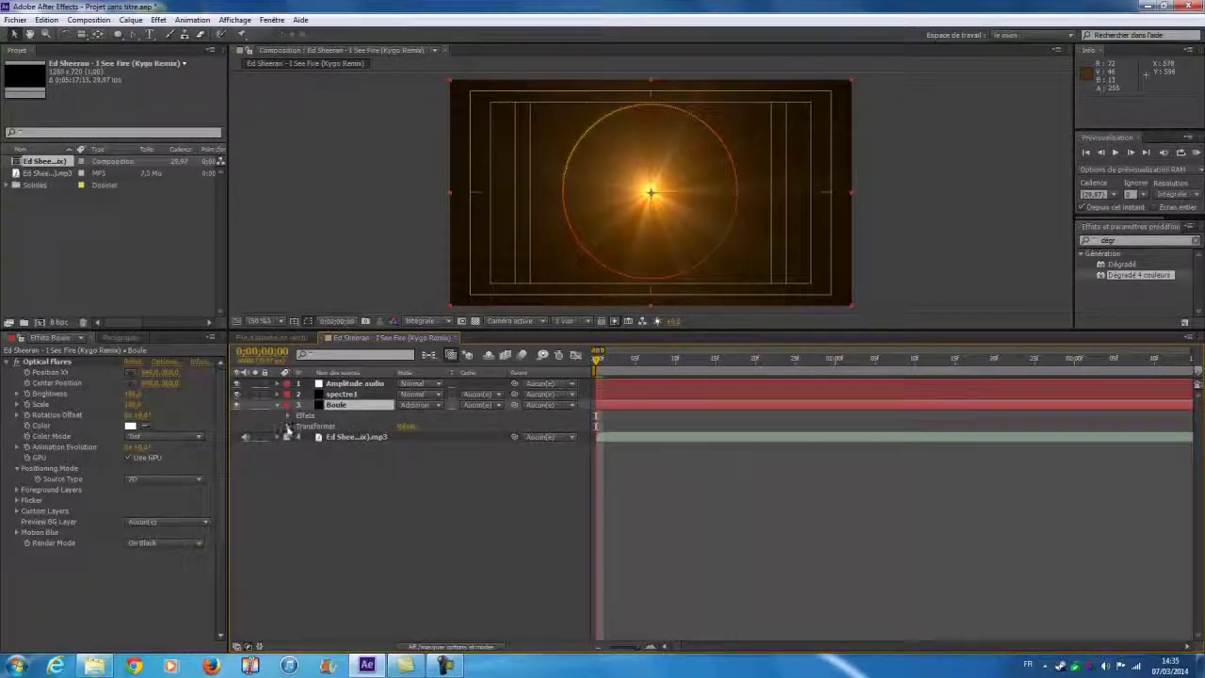
{"action": "left_click", "coordinate": [287, 426]}
{"action": "left_click", "coordinate": [287, 426]}
{"action": "left_click", "coordinate": [287, 416]}
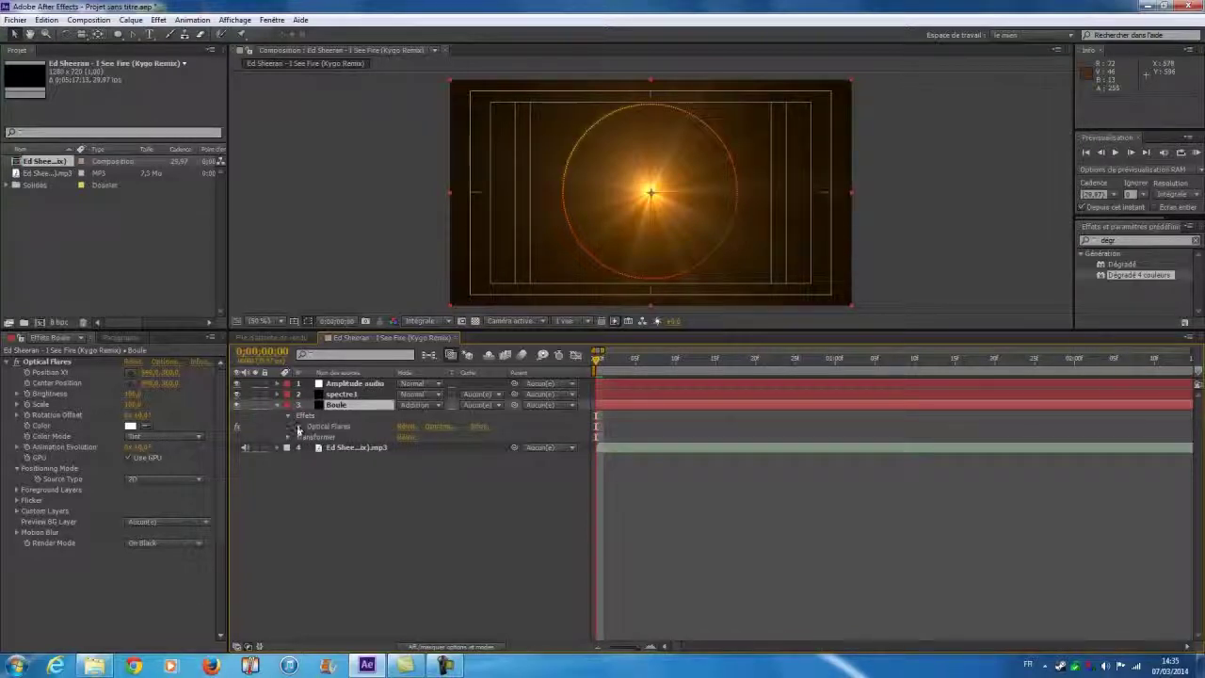
{"action": "left_click", "coordinate": [299, 427]}
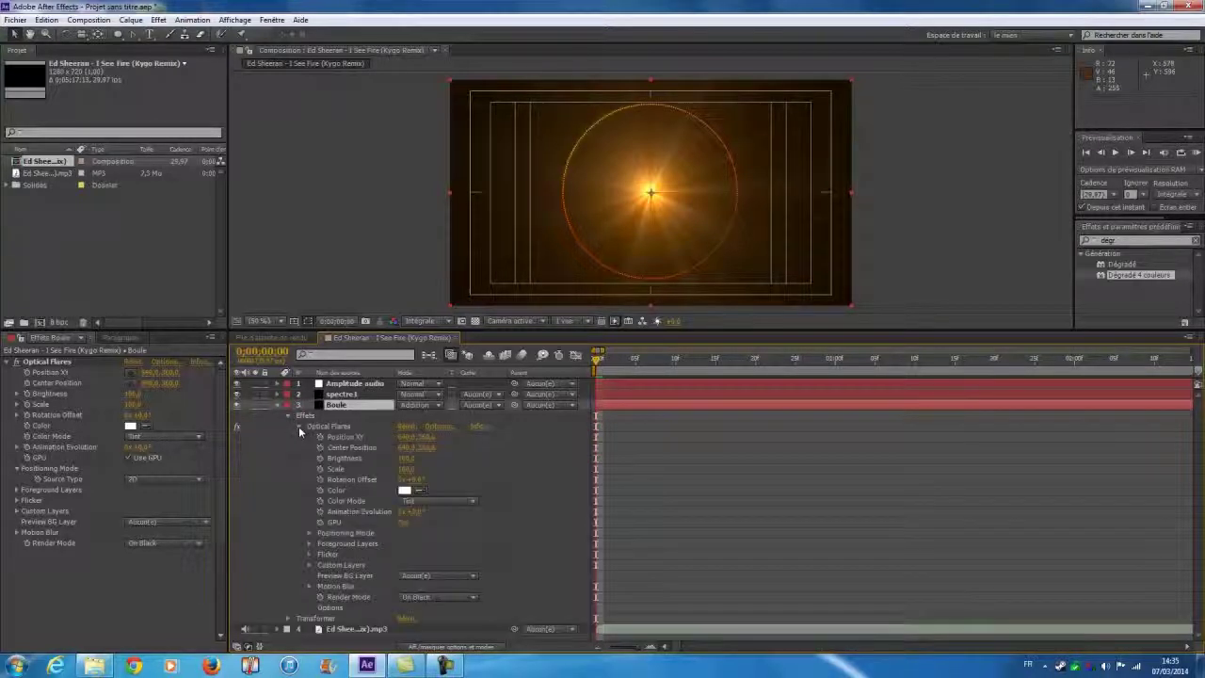
{"action": "mouse_move", "coordinate": [406, 457]}
{"action": "left_mouse_down"}
{"action": "mouse_move", "coordinate": [379, 458]}
{"action": "mouse_move", "coordinate": [411, 464]}
{"action": "left_mouse_up"}
{"action": "left_click", "coordinate": [410, 461]}
{"action": "type", "text": "100"}
{"action": "key", "text": "Return"}
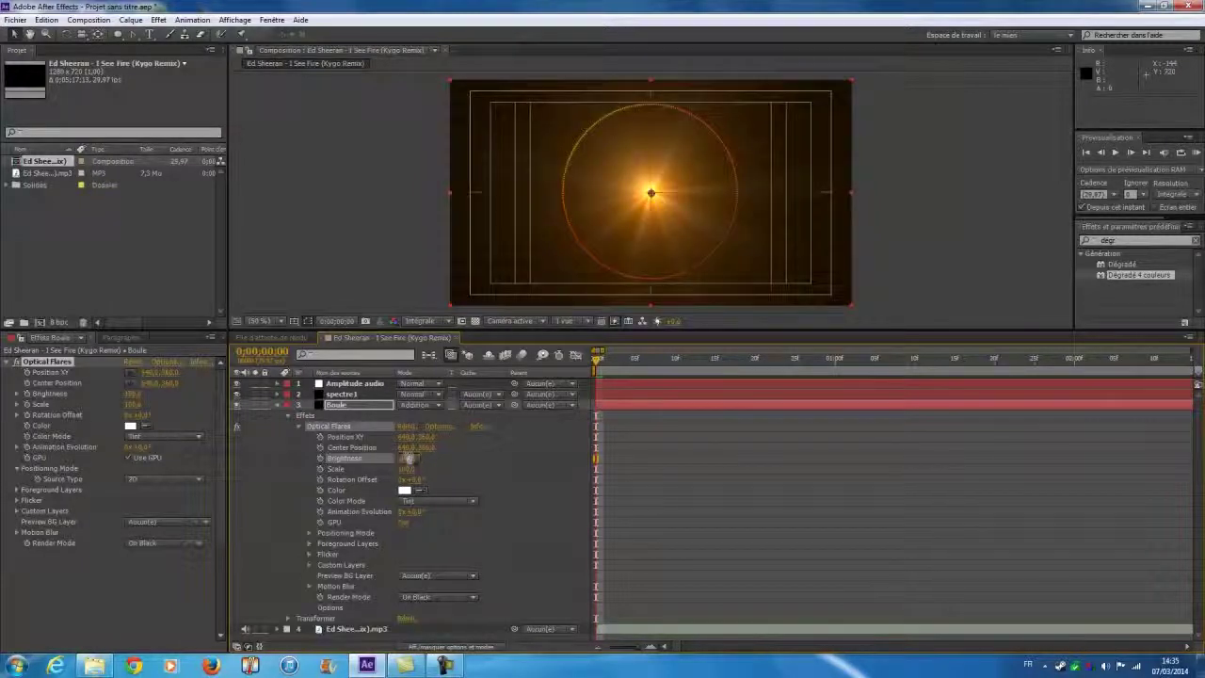
Step: Link the flare's Brightness by expression to the Curseur of Les deux couches on Amplitude audio, multiplied by 2, and scrub the timeline to check
{"action": "left_click", "coordinate": [322, 461], "text": "alt"}
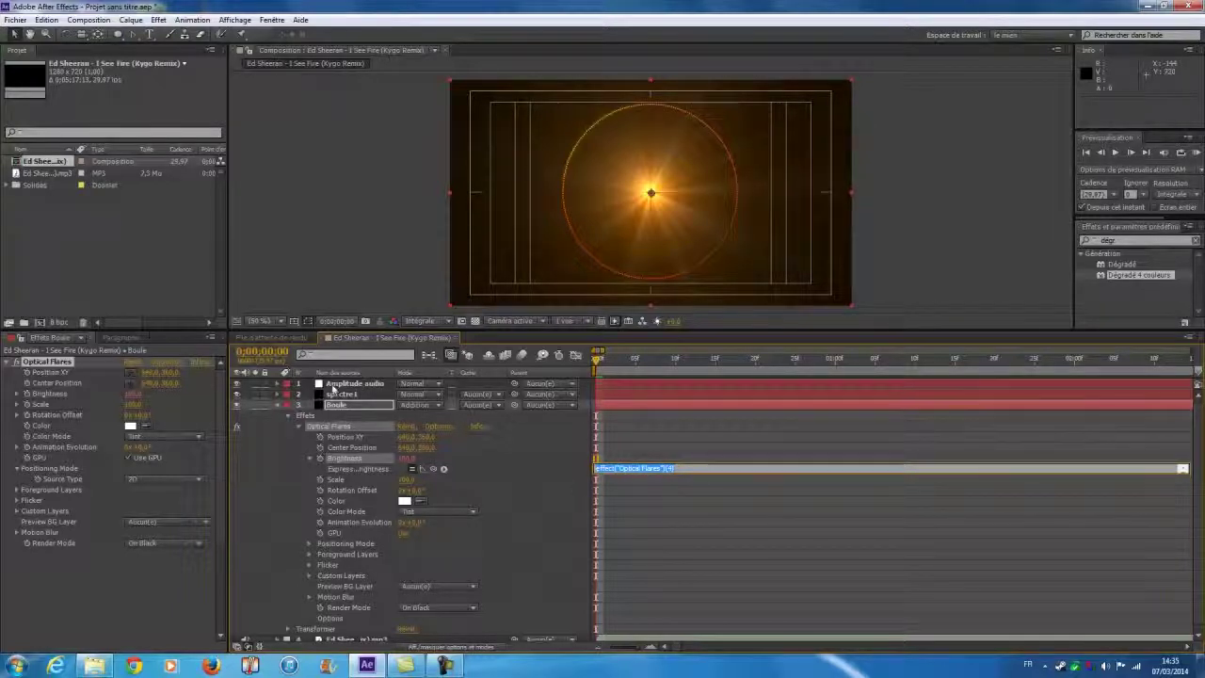
{"action": "left_click", "coordinate": [278, 386]}
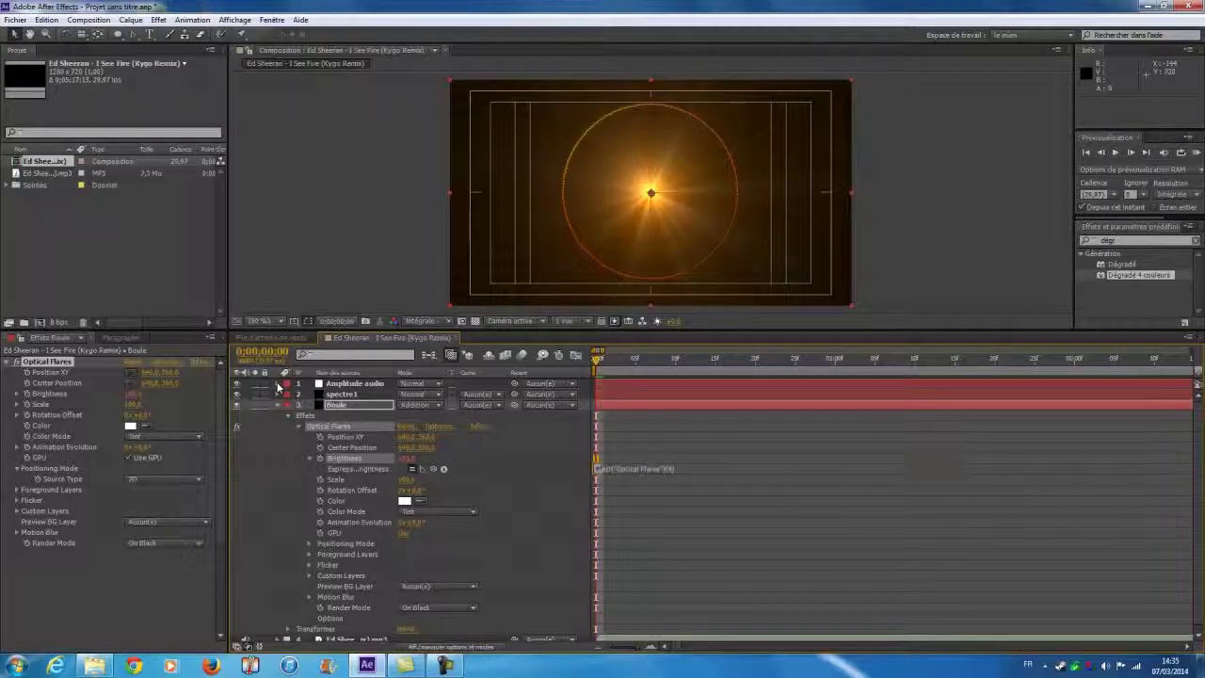
{"action": "left_click", "coordinate": [288, 384]}
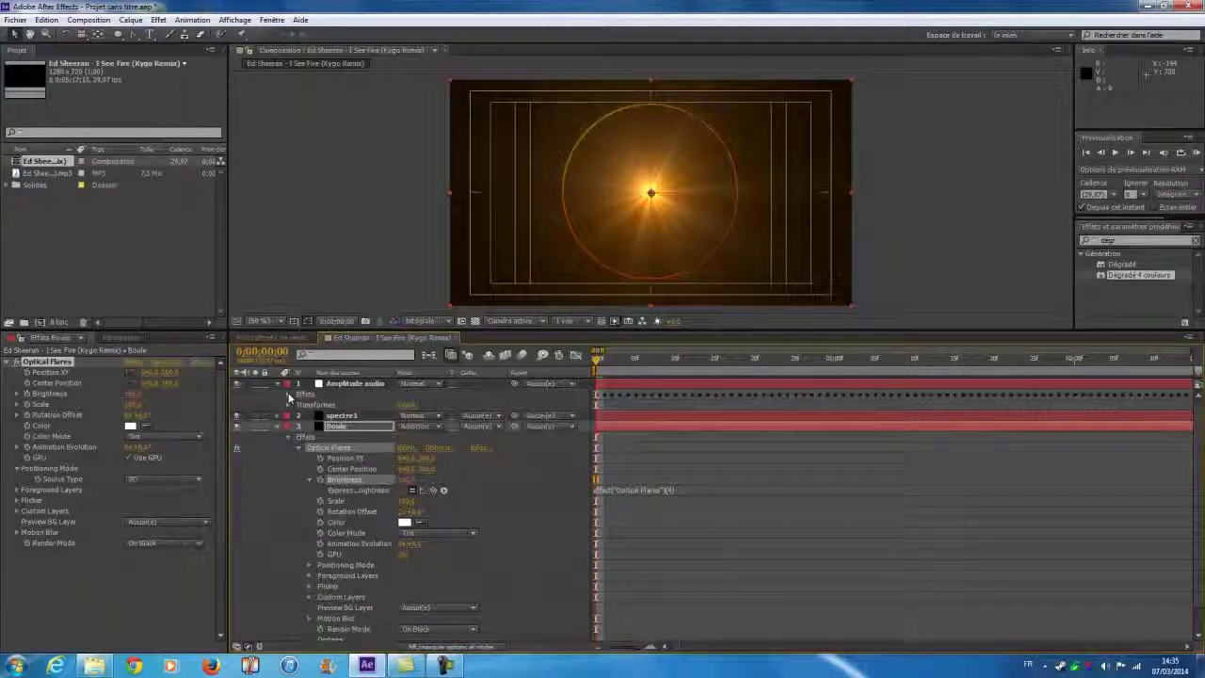
{"action": "left_click", "coordinate": [289, 395]}
{"action": "left_click", "coordinate": [300, 427]}
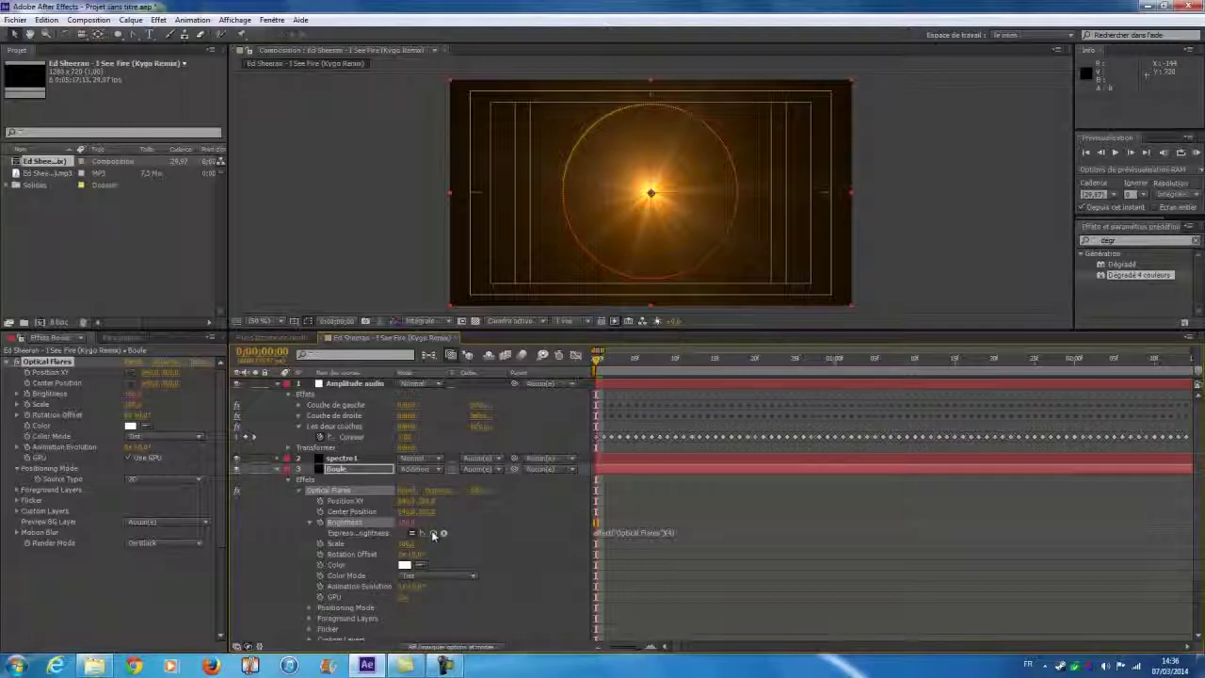
{"action": "left_click_drag", "start_coordinate": [434, 534], "coordinate": [355, 441]}
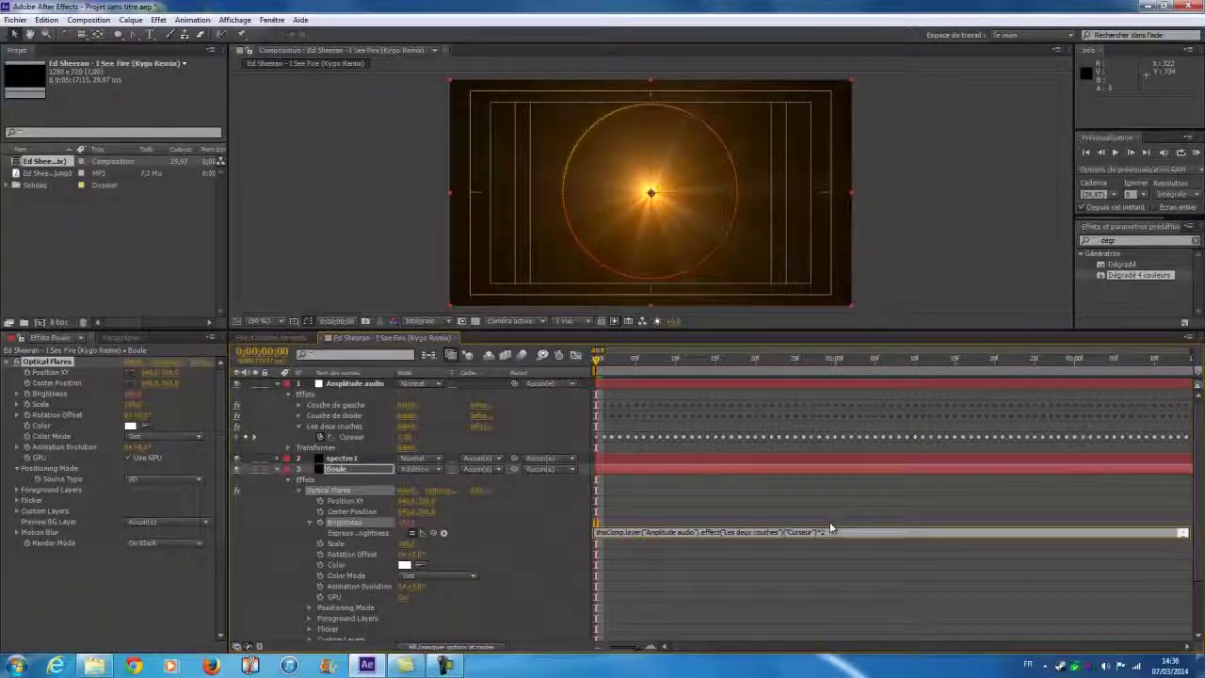
{"action": "type", "text": "*2"}
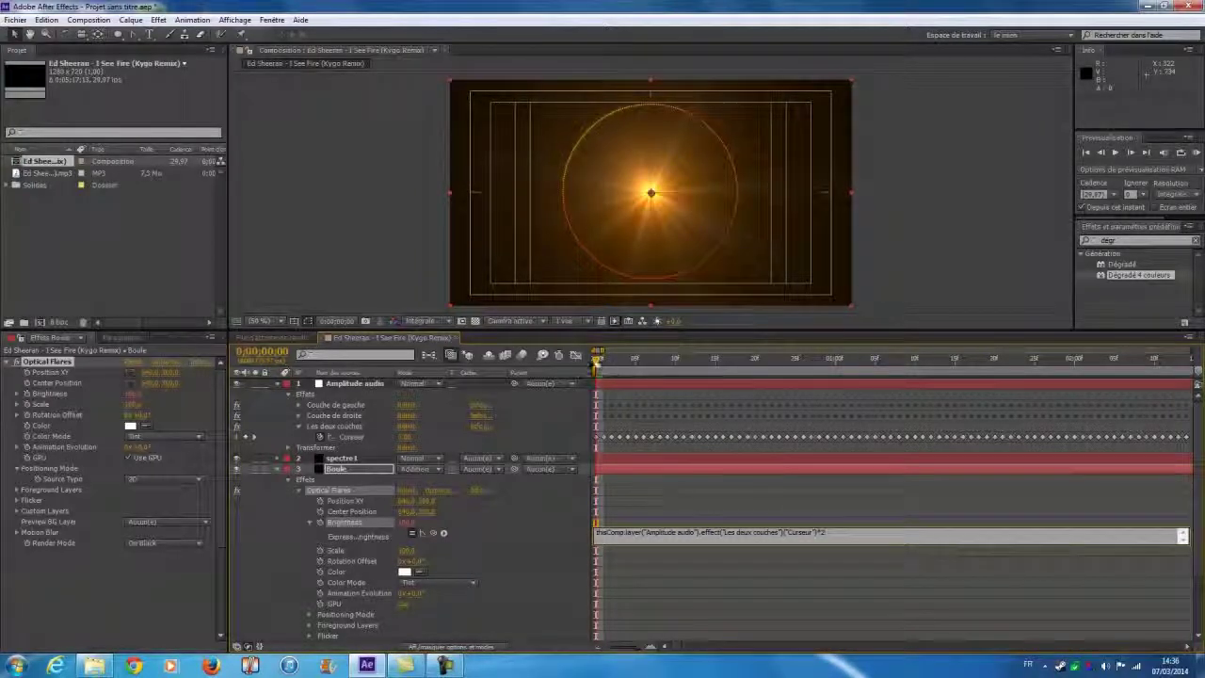
{"action": "left_click_drag", "start_coordinate": [596, 362], "coordinate": [732, 382]}
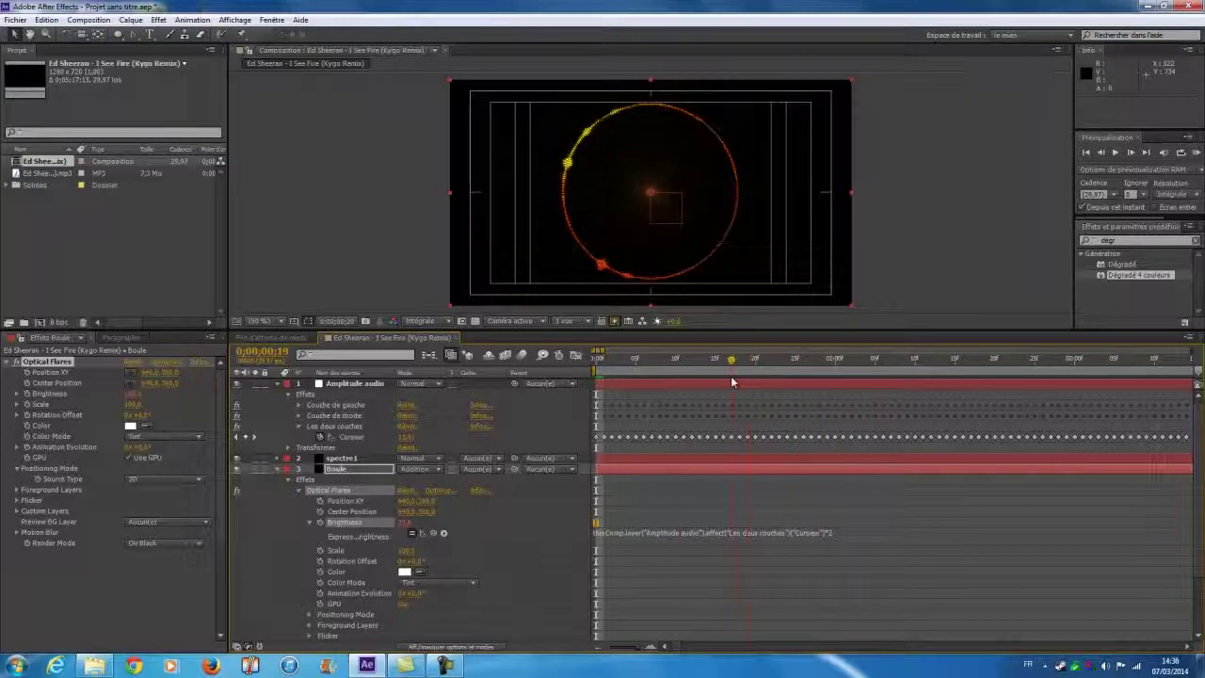
Step: Collapse the expanded properties of the Boule and Amplitude audio layers in the timeline
{"action": "left_click", "coordinate": [288, 479]}
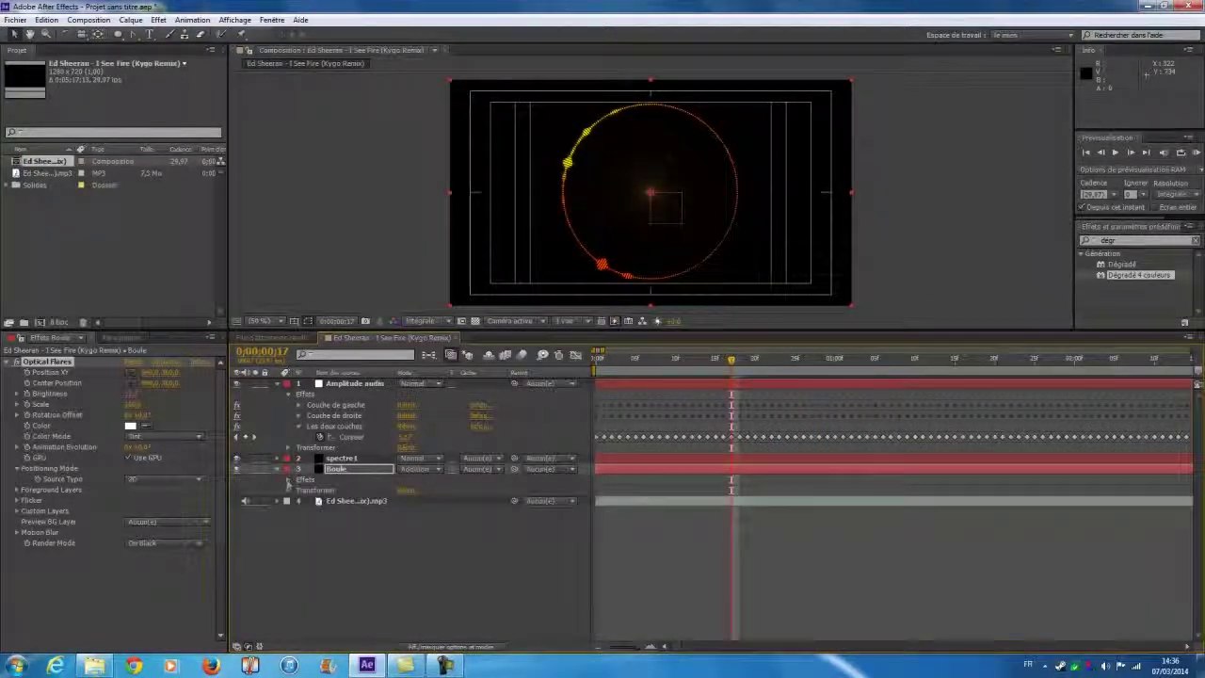
{"action": "left_click", "coordinate": [278, 469]}
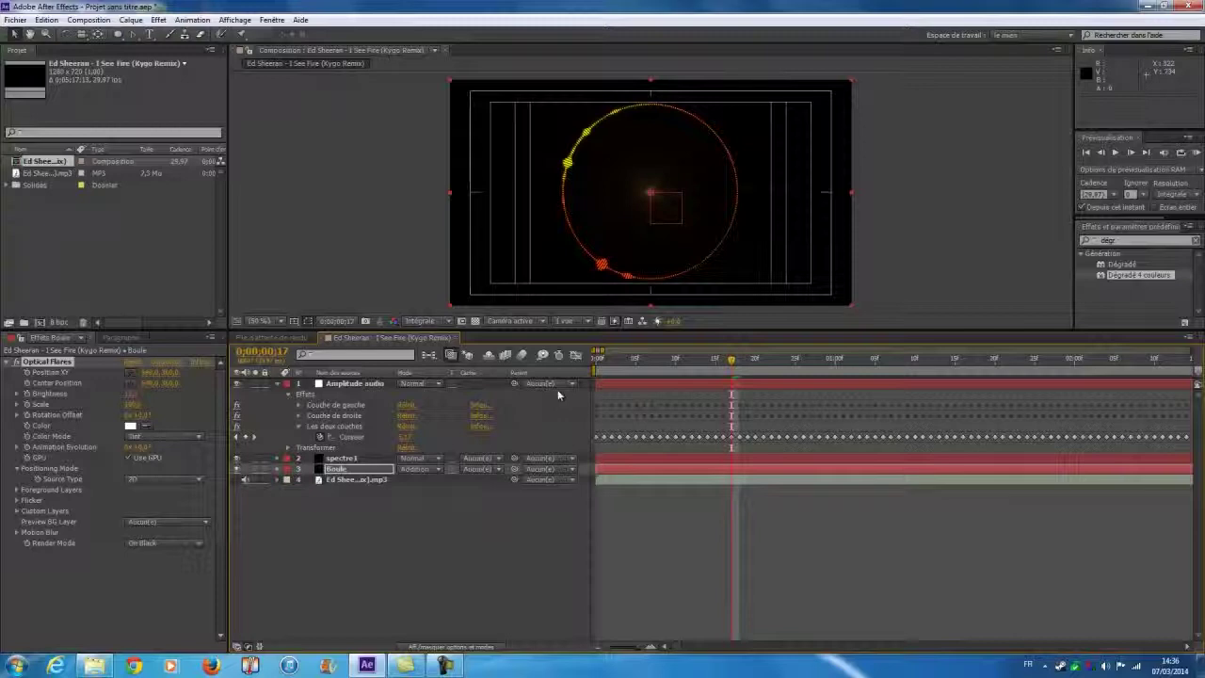
{"action": "left_click", "coordinate": [277, 383]}
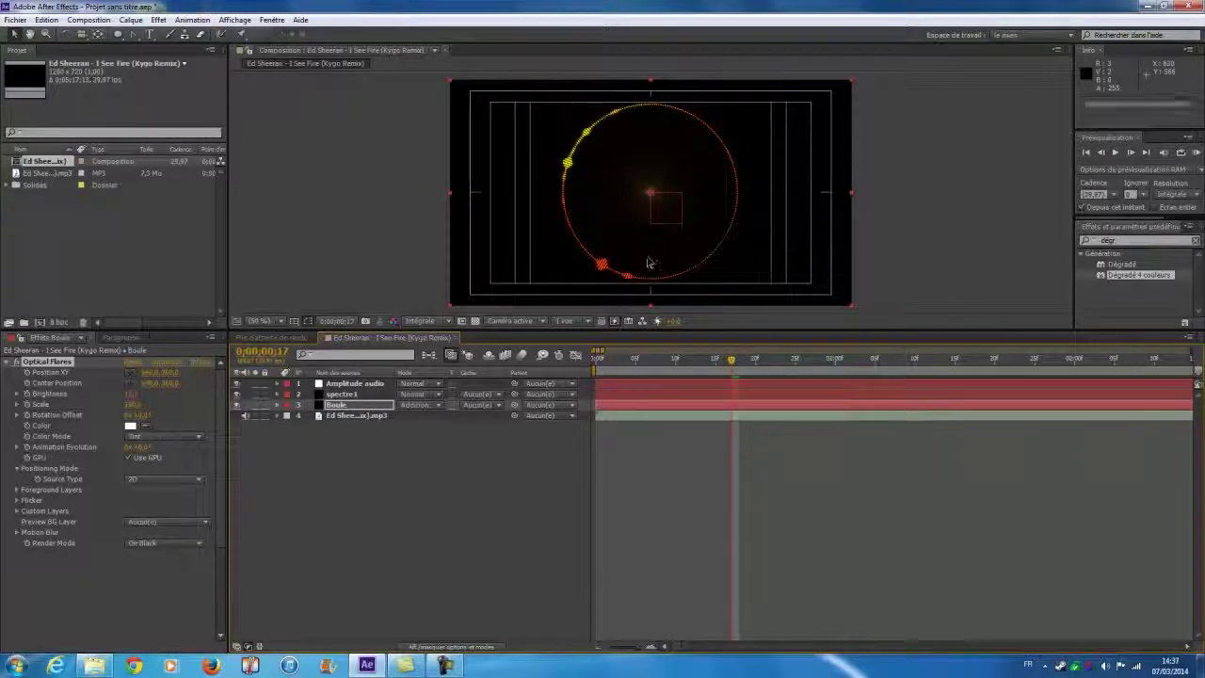
Step: Run RAM previews of the composition from the current frame to check how the flare reacts to the music
{"action": "key", "text": "KP_0"}
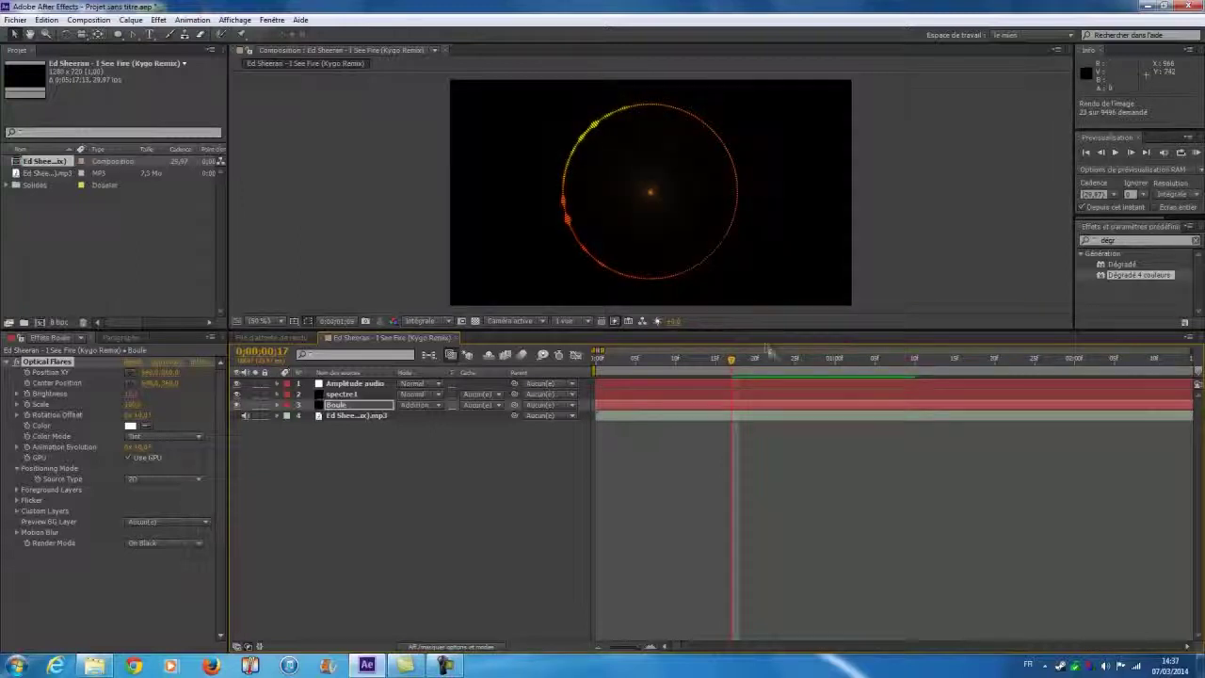
{"action": "key", "text": "space"}
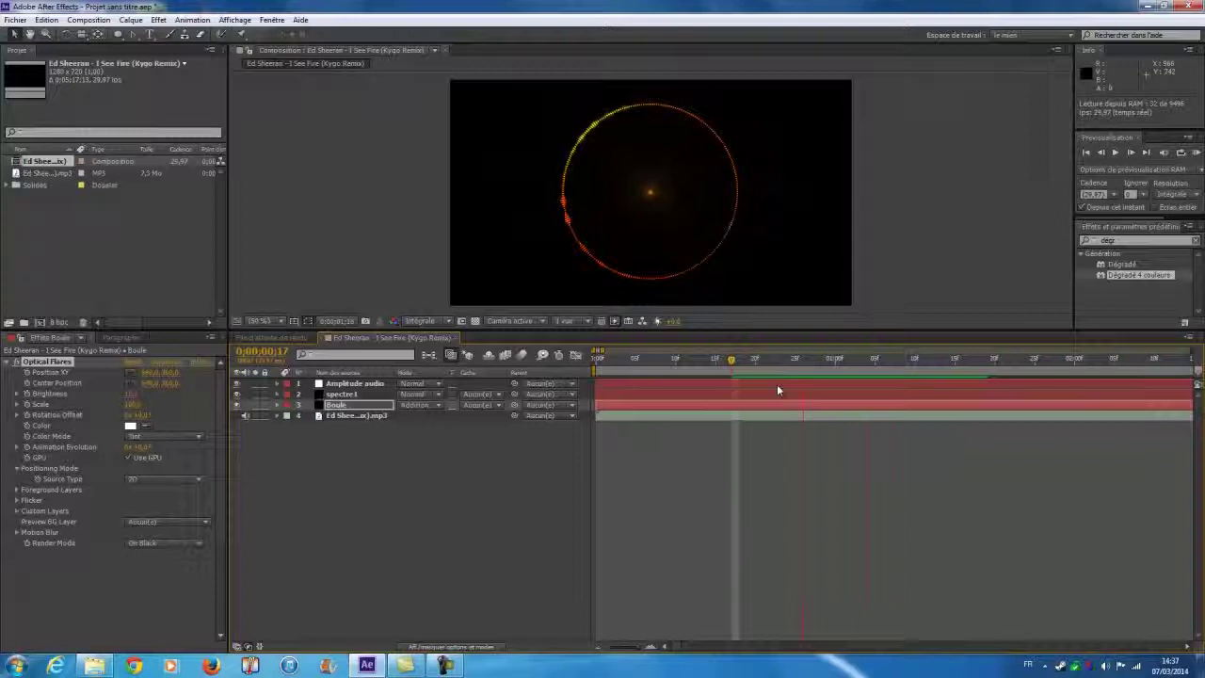
{"action": "key", "text": "space"}
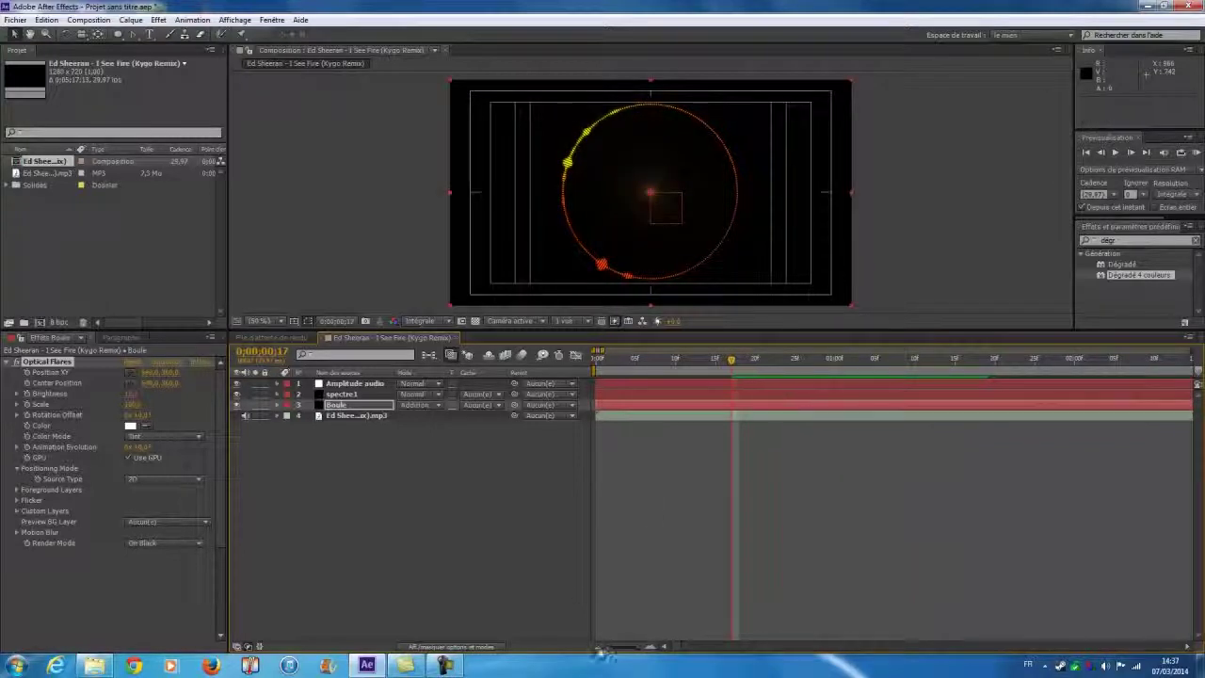
{"action": "left_click", "coordinate": [599, 647]}
{"action": "left_click", "coordinate": [599, 647]}
{"action": "left_click", "coordinate": [599, 647]}
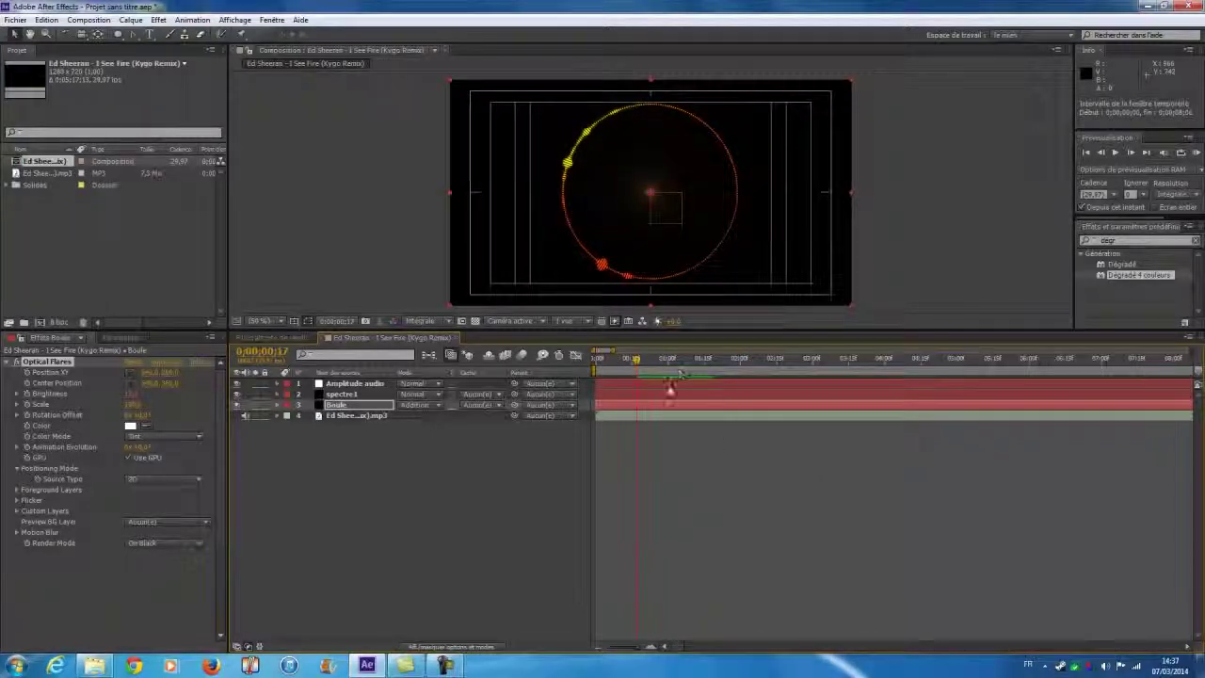
{"action": "key", "text": "KP_0"}
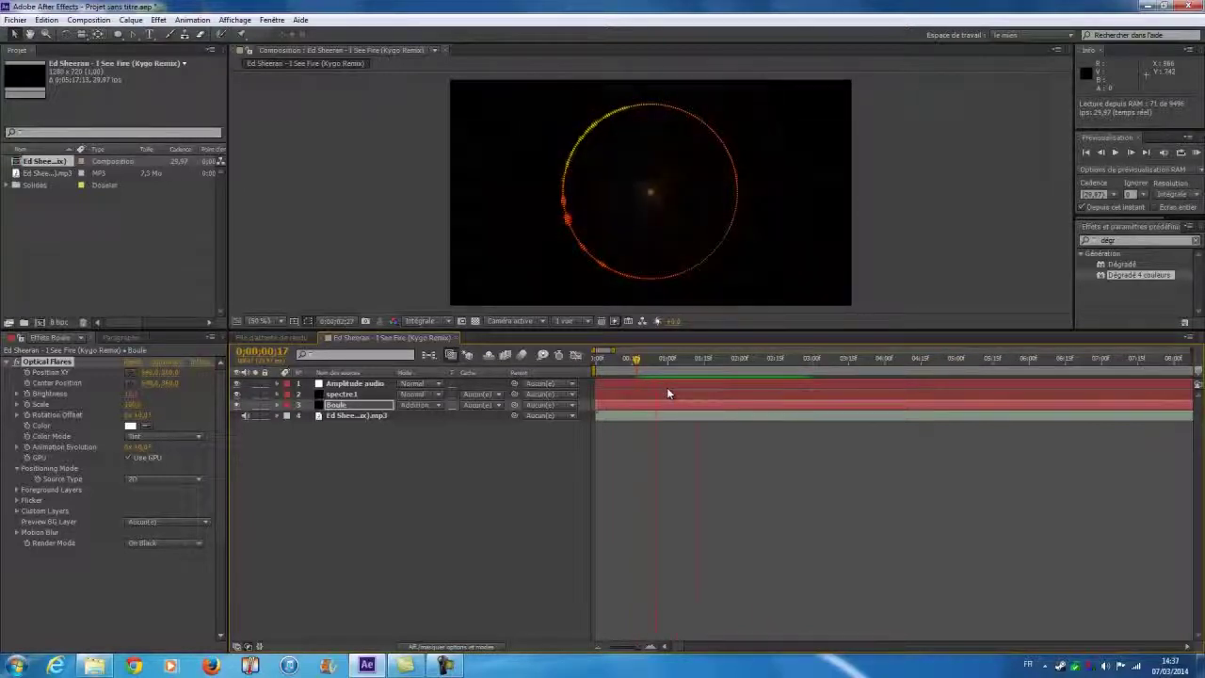
{"action": "left_click", "coordinate": [724, 403]}
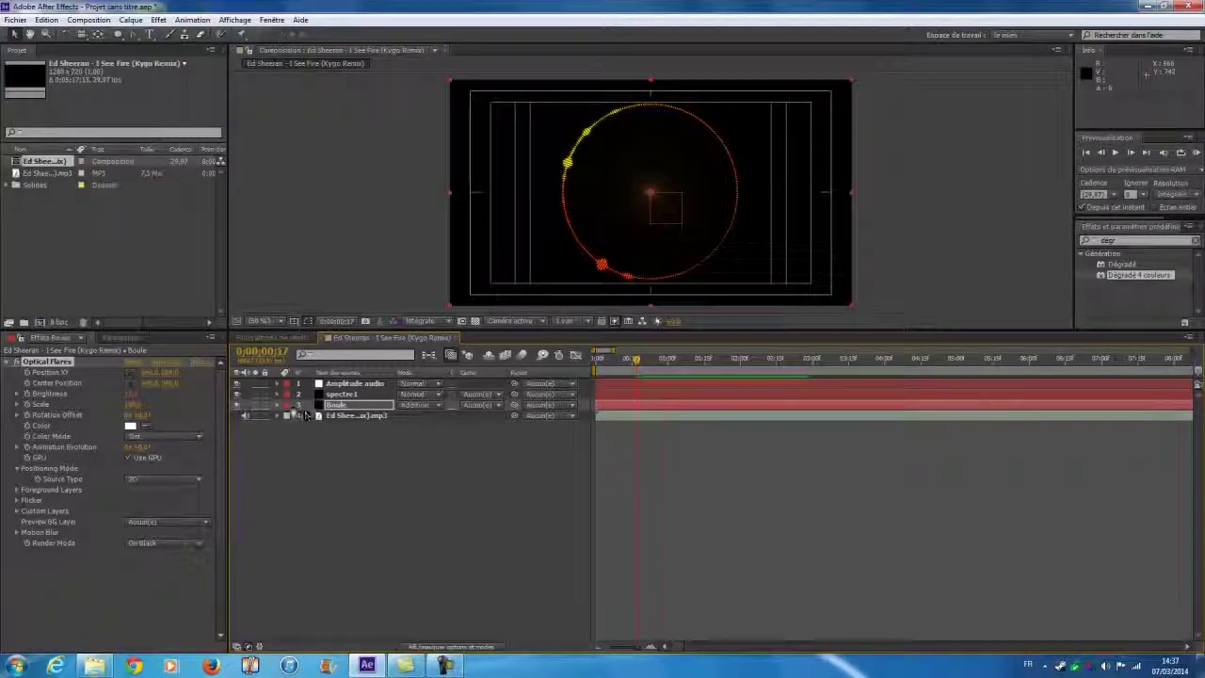
Step: Change the multiplier in the Brightness expression of Boule's Optical Flares to 3 and collapse the layer
{"action": "left_click", "coordinate": [288, 405]}
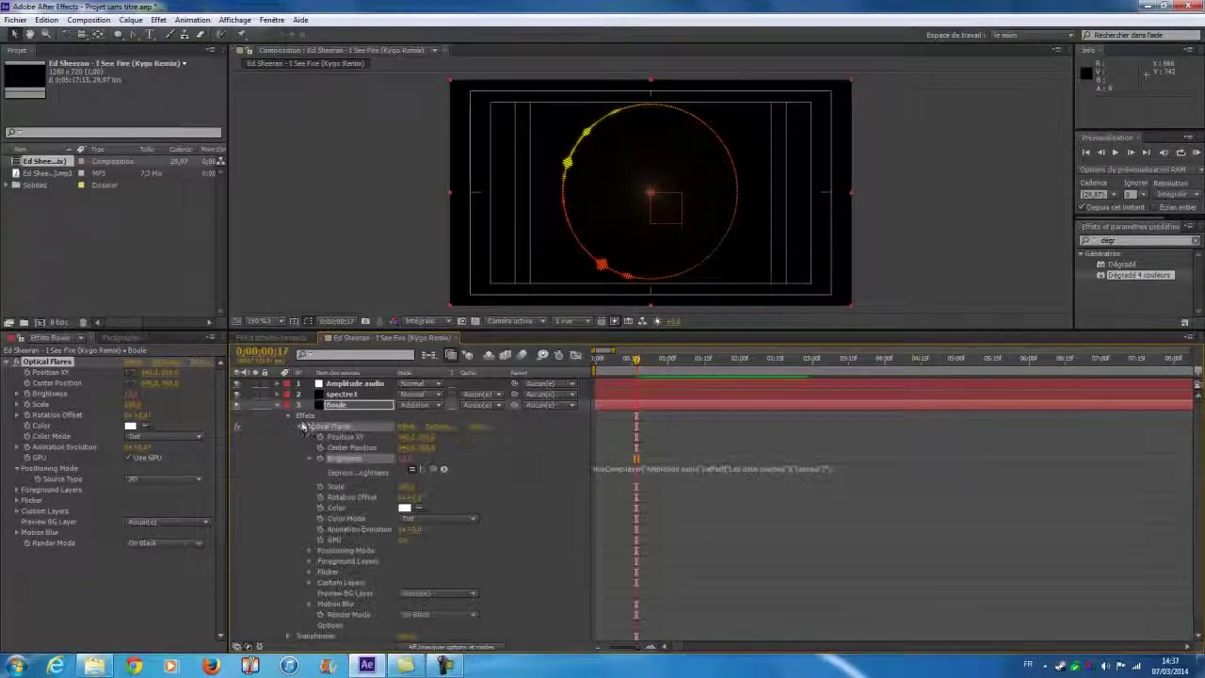
{"action": "left_click", "coordinate": [841, 477]}
{"action": "left_click", "coordinate": [836, 469]}
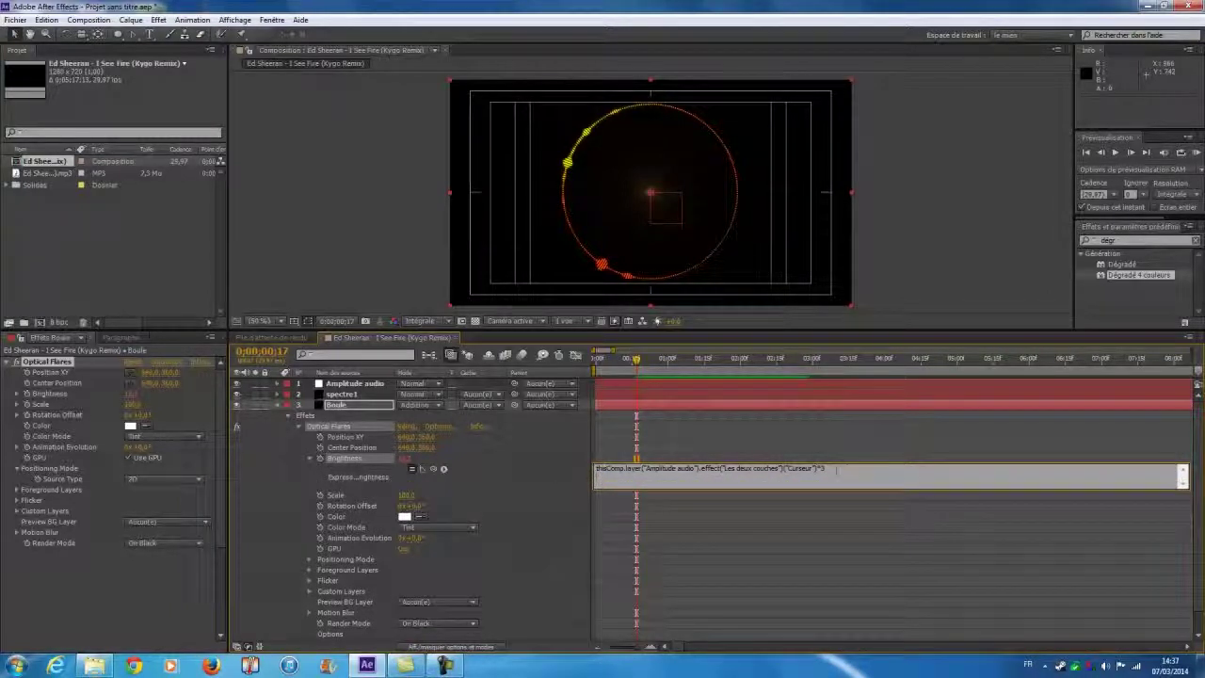
{"action": "left_click", "coordinate": [288, 405]}
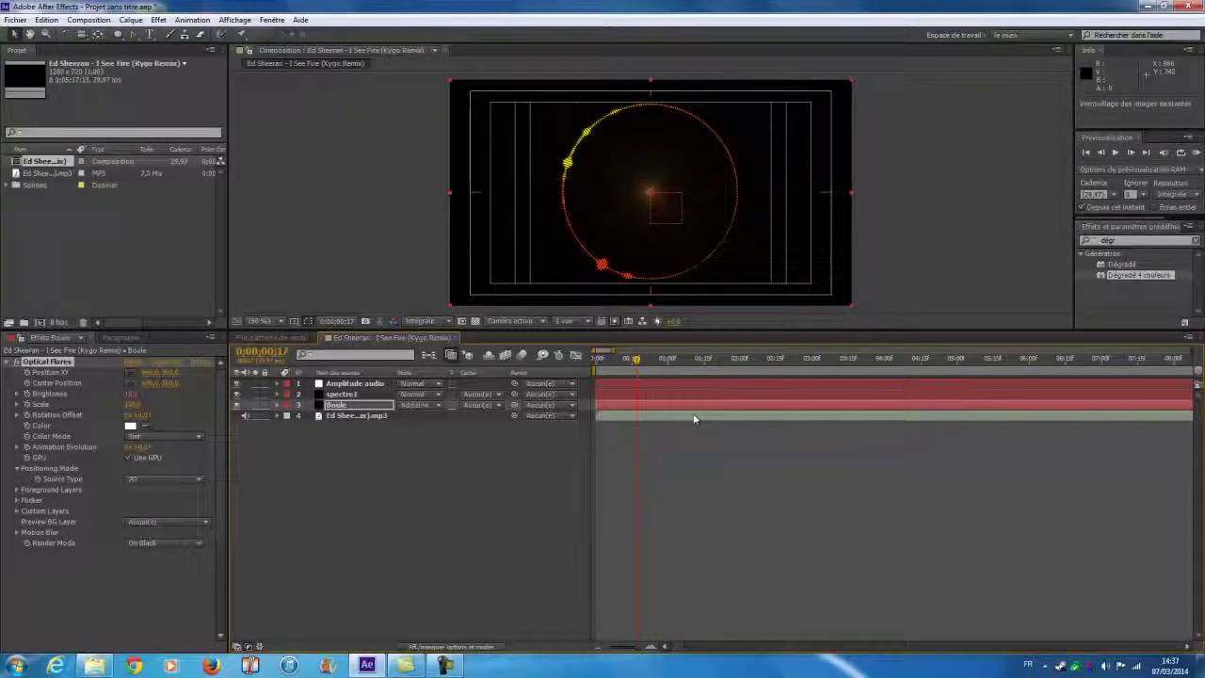
Step: RAM-preview the flare's stronger brightness reaction, scrub through the timeline and return to the beginning of the composition
{"action": "key", "text": "KP_0"}
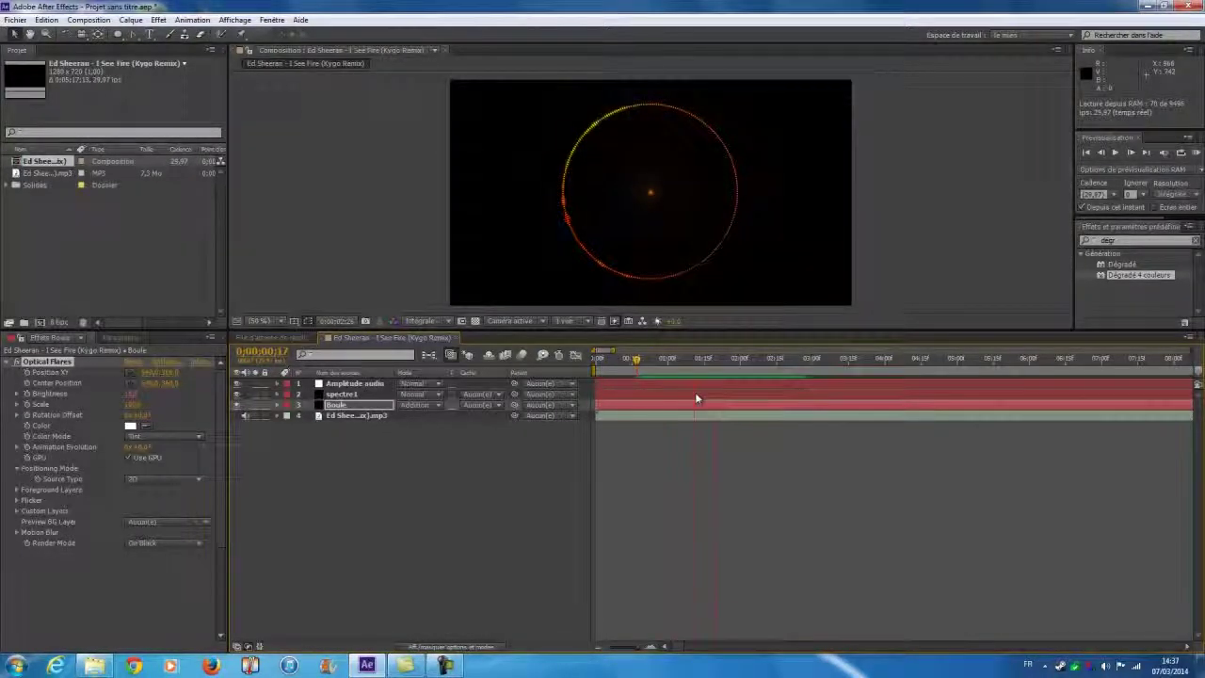
{"action": "key", "text": "space"}
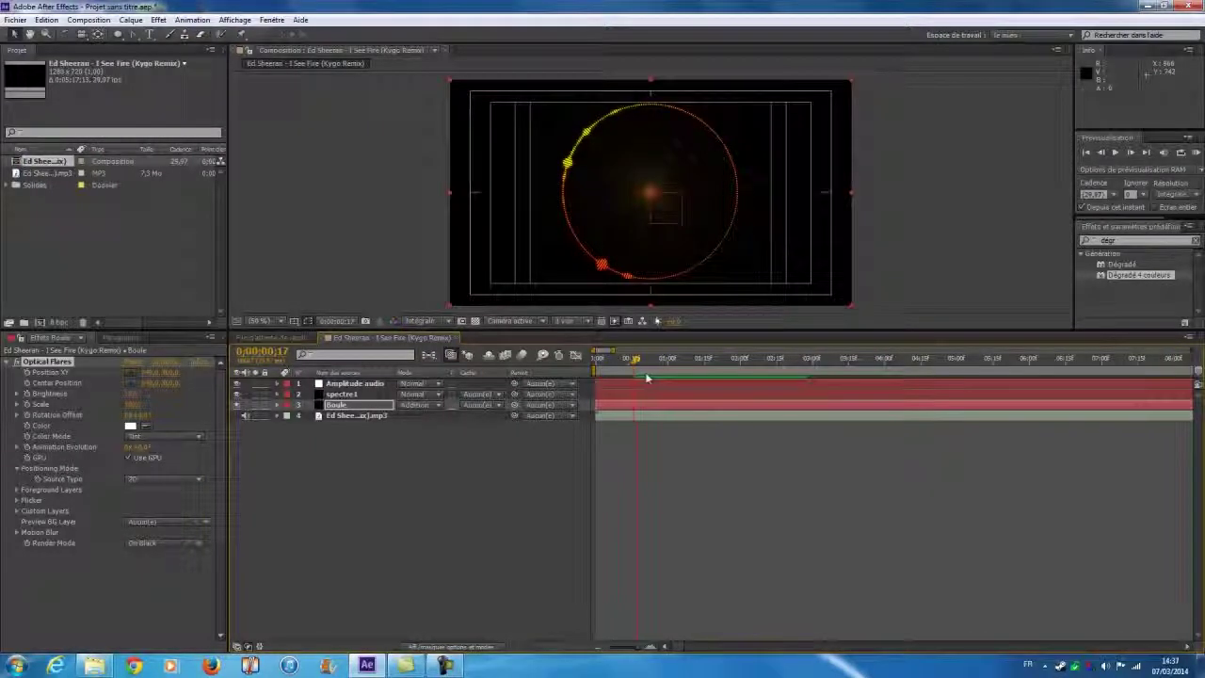
{"action": "left_click_drag", "start_coordinate": [636, 363], "coordinate": [696, 361]}
{"action": "key", "text": "Home"}
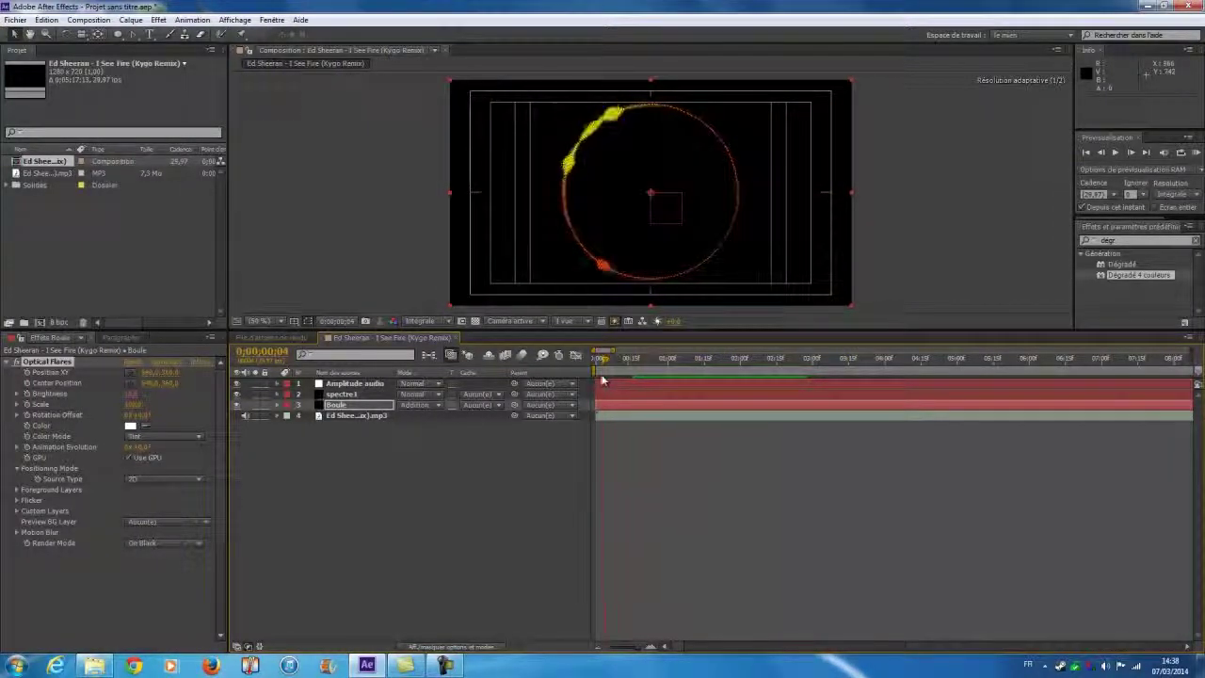